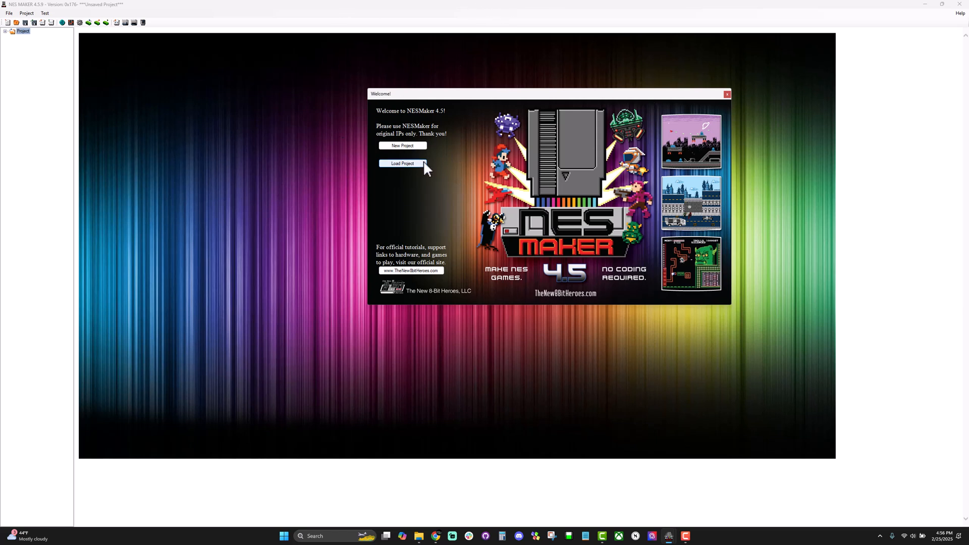
Load the existing project file MakeNesGamesFastProject.MST
{"action": "left_click", "coordinate": [404, 163]}
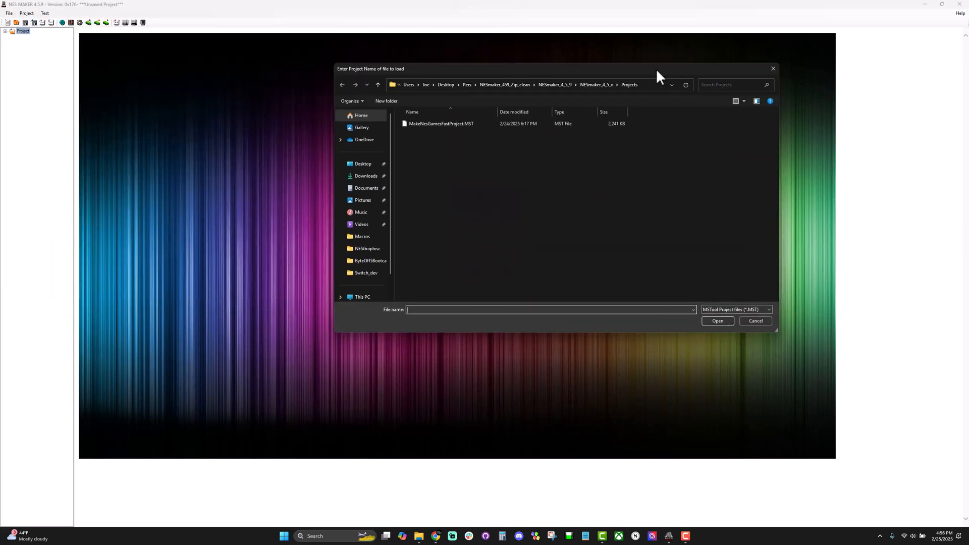
{"action": "left_click", "coordinate": [407, 132]}
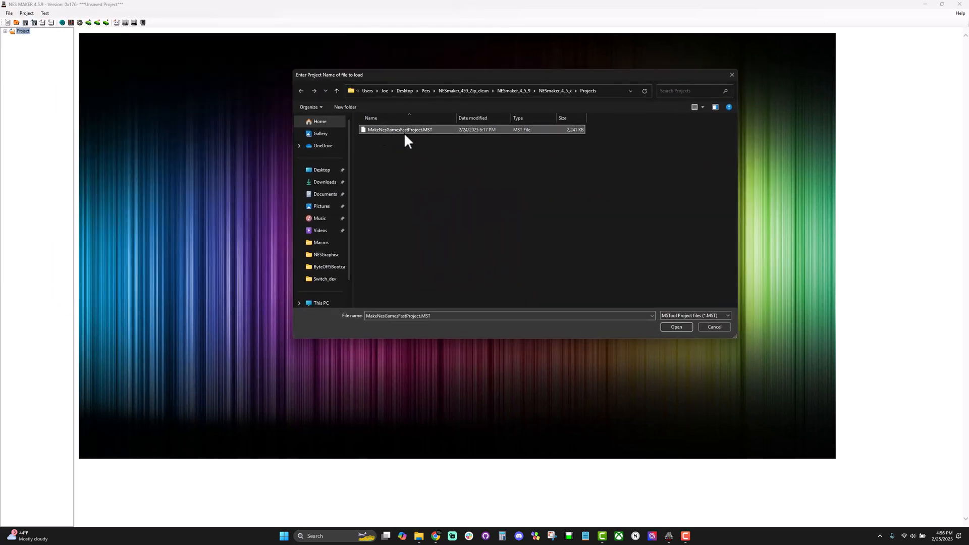
{"action": "left_click", "coordinate": [676, 327]}
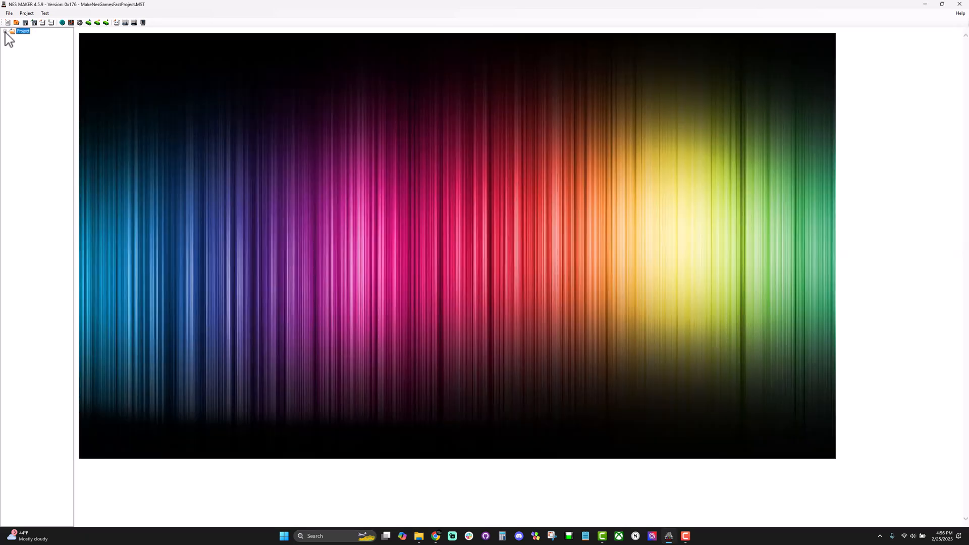
Expand the project and open the first screen of the Overworld for editing
{"action": "left_click", "coordinate": [5, 32]}
{"action": "left_click", "coordinate": [40, 37]}
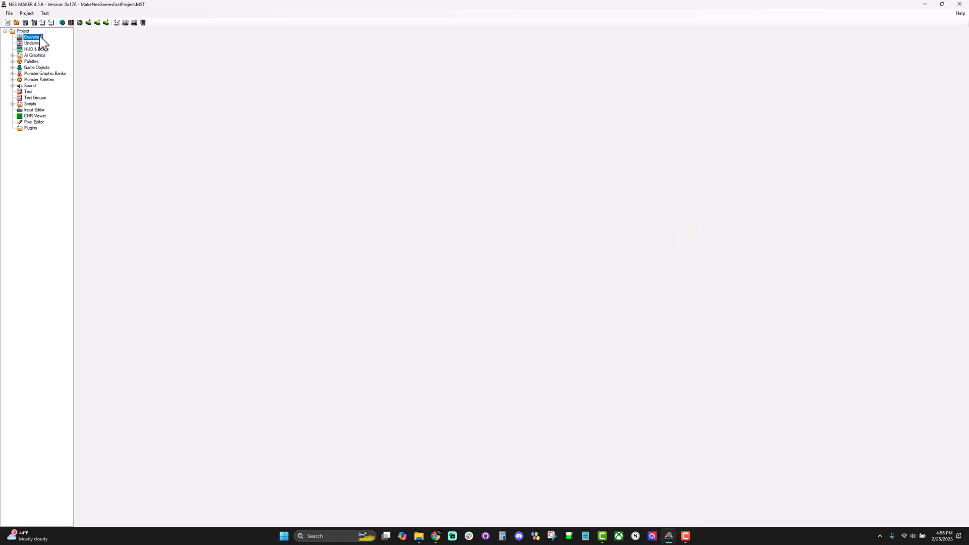
{"action": "double_click", "coordinate": [99, 50]}
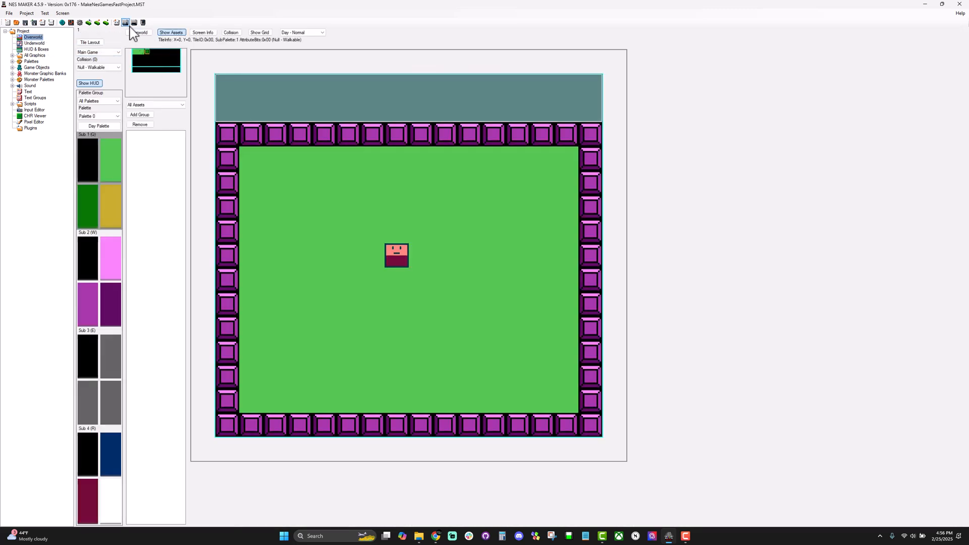
Build the game and launch it in the emulator
{"action": "left_click", "coordinate": [126, 22]}
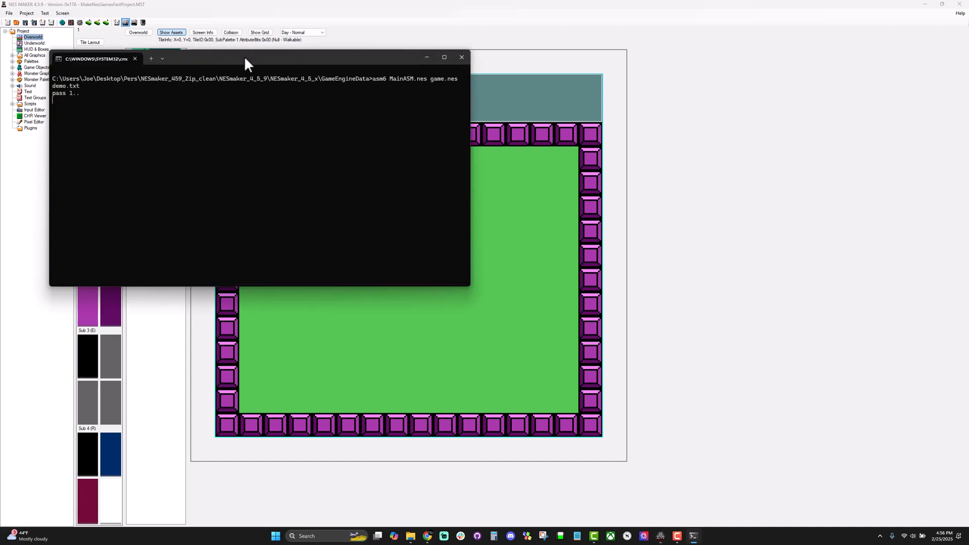
{"action": "left_click_drag", "start_coordinate": [275, 57], "coordinate": [511, 60]}
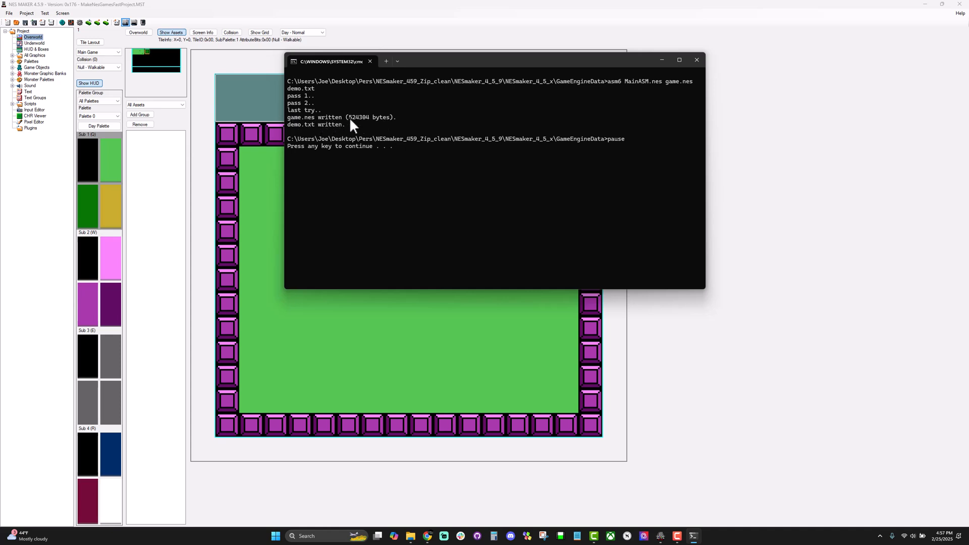
{"action": "key", "text": "Return"}
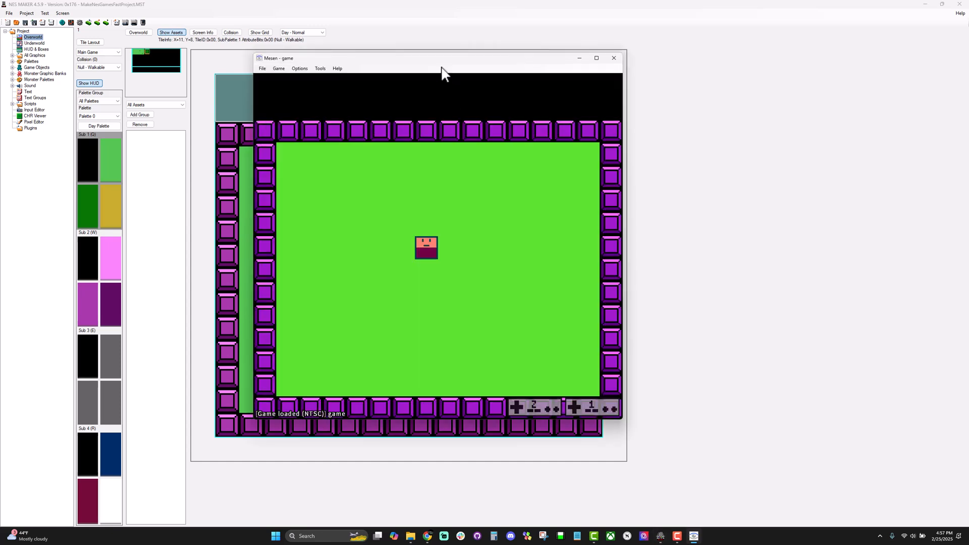
Playtest the game by walking the player in all directions against the walls, and close the emulator
{"action": "key", "text": "Right"}
{"action": "key", "text": "Up"}
{"action": "key", "text": "Left"}
{"action": "key", "text": "Right"}
{"action": "key", "text": "Down"}
{"action": "key", "text": "Right"}
{"action": "key", "text": "Up"}
{"action": "key", "text": "Right"}
{"action": "key", "text": "Up"}
{"action": "key", "text": "Right"}
{"action": "key", "text": "Up"}
{"action": "left_click", "coordinate": [609, 61]}
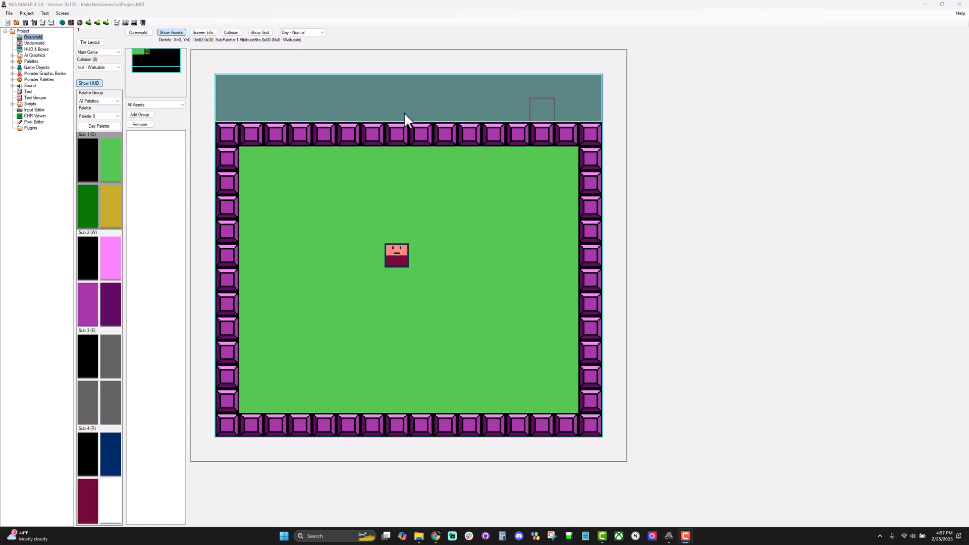
Open the background tileset image BckCHR_00 in the Pixel Editor
{"action": "left_click", "coordinate": [92, 68]}
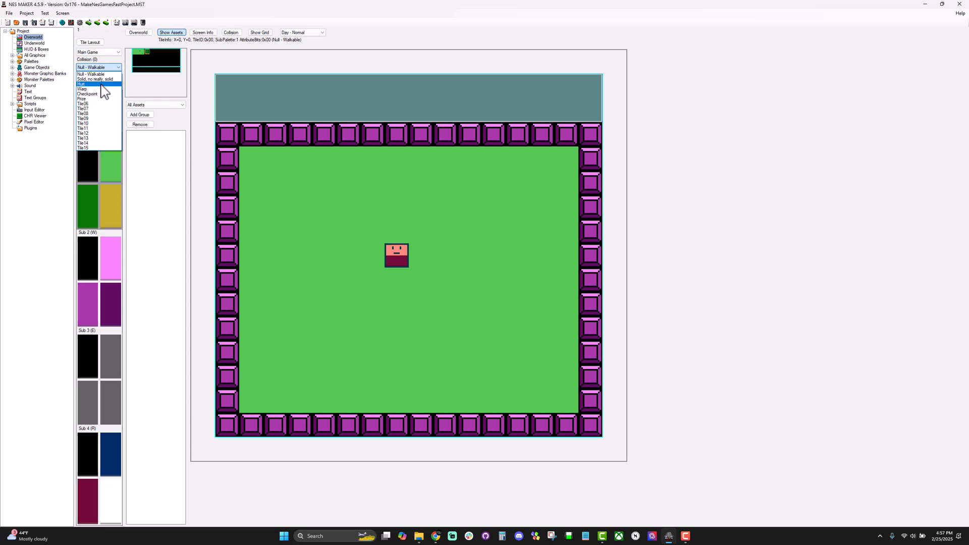
{"action": "left_click", "coordinate": [42, 127]}
{"action": "left_click", "coordinate": [43, 123]}
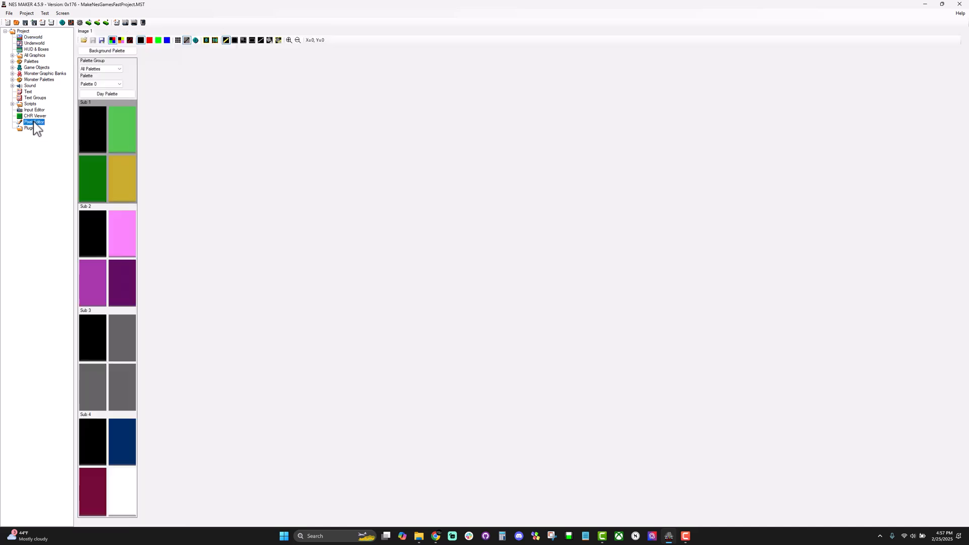
{"action": "left_click", "coordinate": [84, 41]}
{"action": "left_click", "coordinate": [93, 85]}
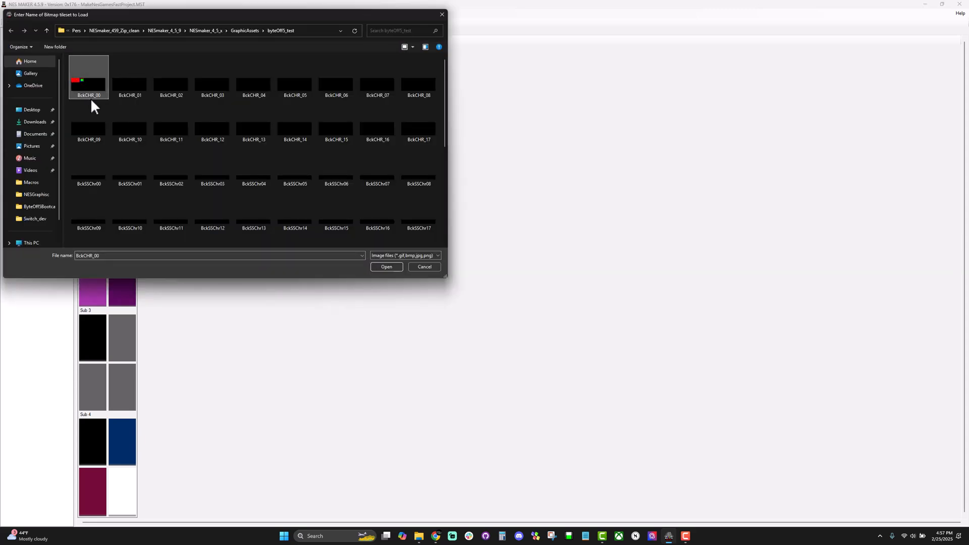
{"action": "left_click", "coordinate": [387, 266]}
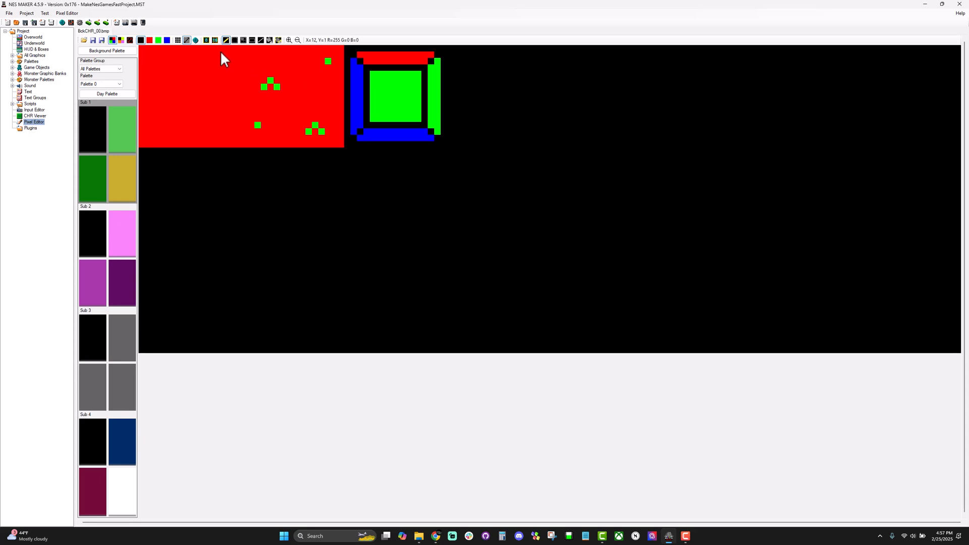
Overlay the tile grid on the tileset and display the tiles in the palette's real colours
{"action": "left_click", "coordinate": [214, 40]}
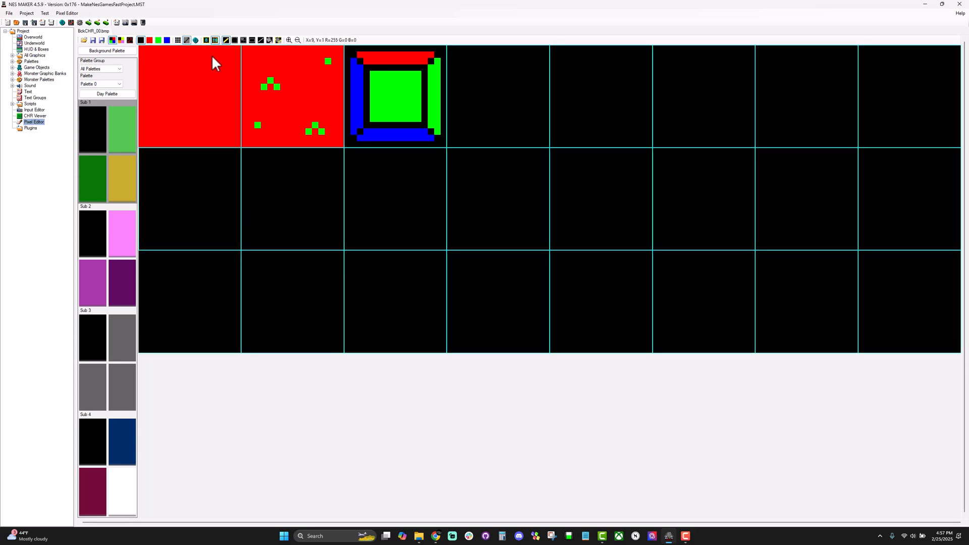
{"action": "left_click", "coordinate": [119, 41]}
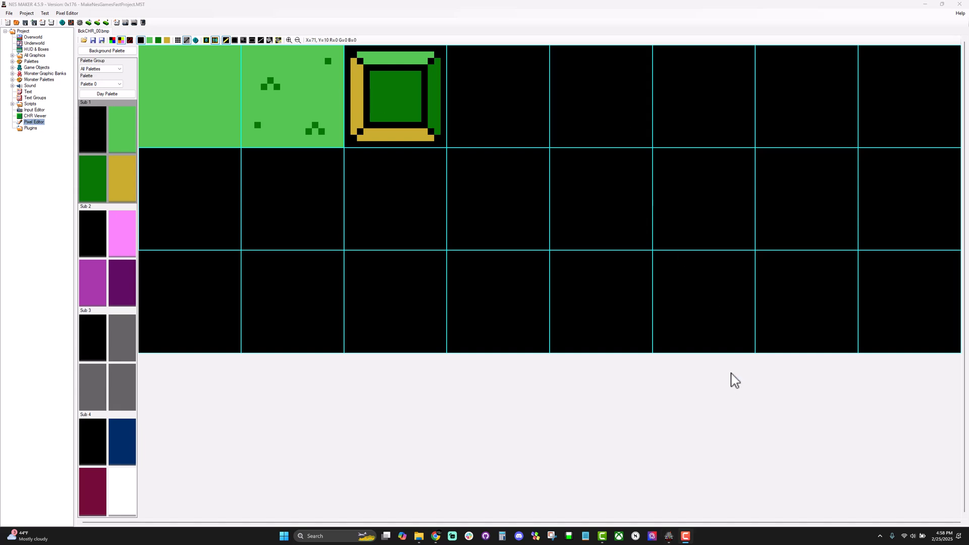
{"action": "left_click", "coordinate": [86, 220]}
{"action": "left_click", "coordinate": [90, 157]}
{"action": "left_click", "coordinate": [90, 144]}
{"action": "left_click", "coordinate": [88, 195]}
{"action": "left_click", "coordinate": [92, 244]}
{"action": "left_click", "coordinate": [104, 144]}
{"action": "left_click", "coordinate": [95, 143]}
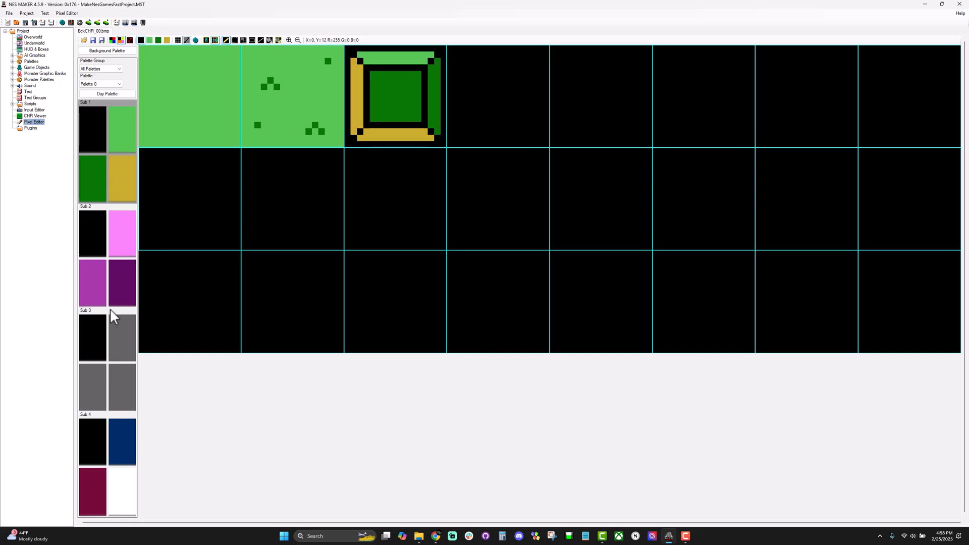
Set the three grey colours of sub-palette 3 to green 2A, blue 11 and dark blue 01
{"action": "left_click", "coordinate": [99, 336]}
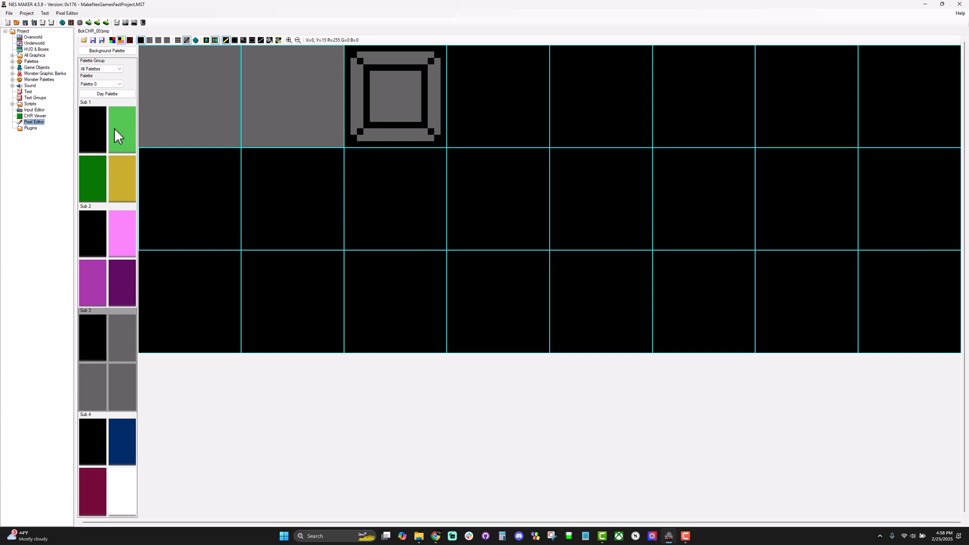
{"action": "left_click", "coordinate": [127, 334]}
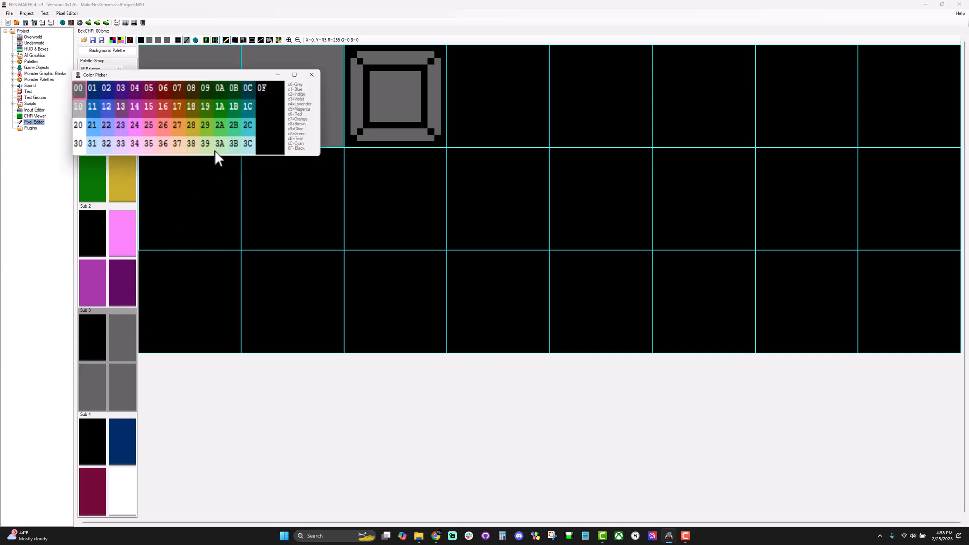
{"action": "left_click", "coordinate": [220, 126]}
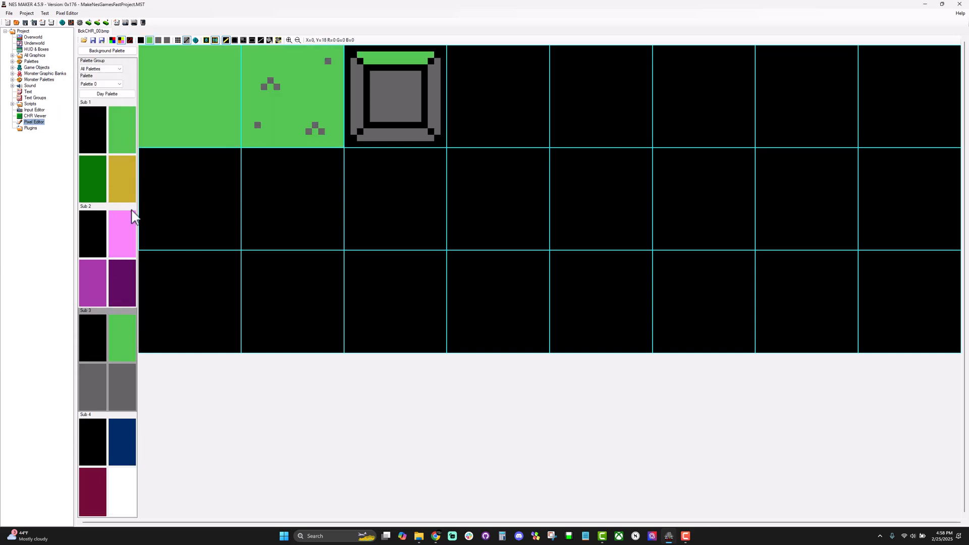
{"action": "left_click", "coordinate": [87, 387]}
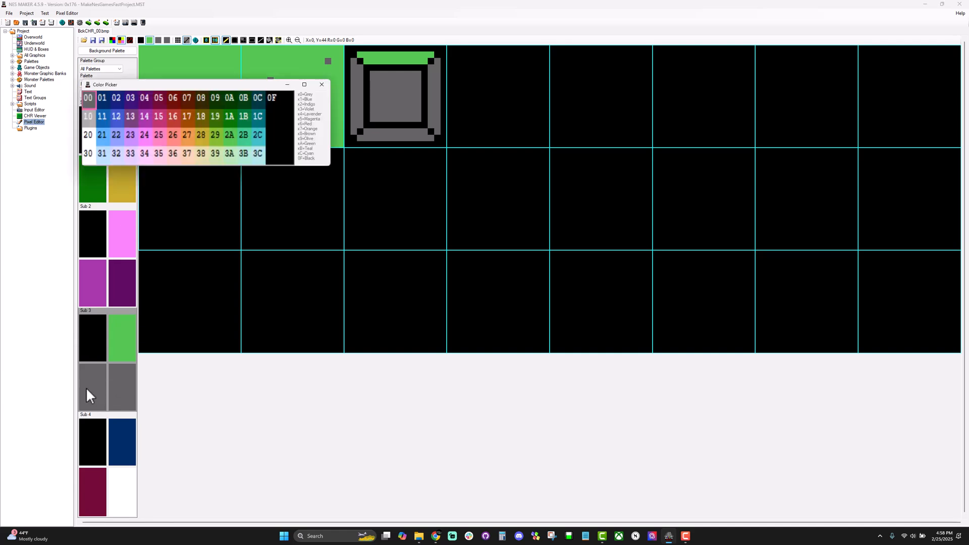
{"action": "left_click", "coordinate": [99, 119]}
{"action": "left_click", "coordinate": [119, 373]}
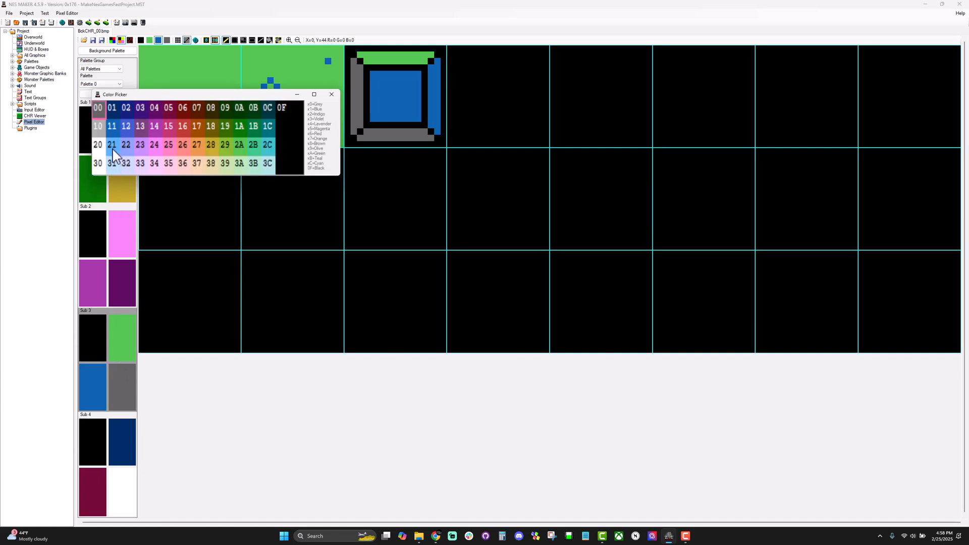
{"action": "left_click", "coordinate": [112, 107]}
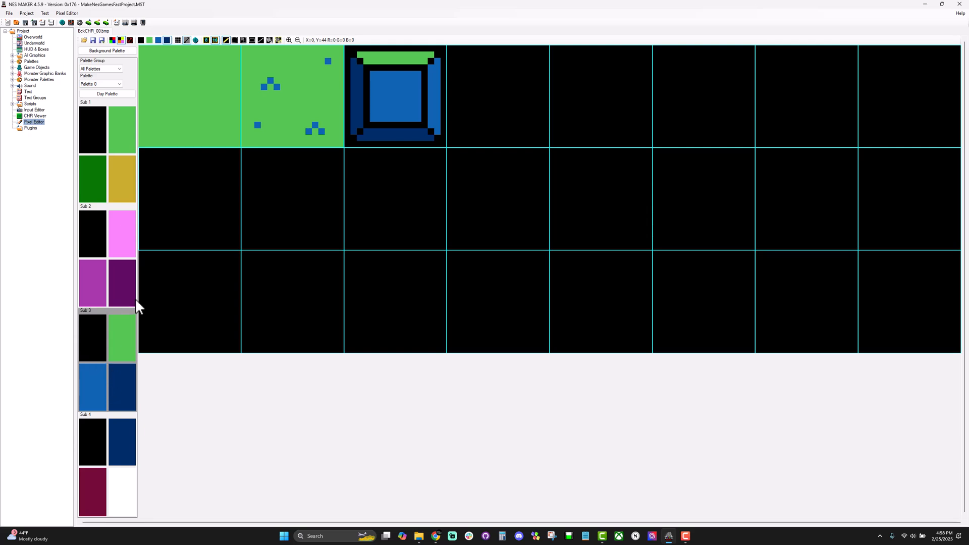
Fill the fourth tile of the top row with sub-palette 3's green and choose its black as drawing colour
{"action": "left_click", "coordinate": [130, 346]}
{"action": "left_click_drag", "start_coordinate": [451, 46], "coordinate": [547, 146]}
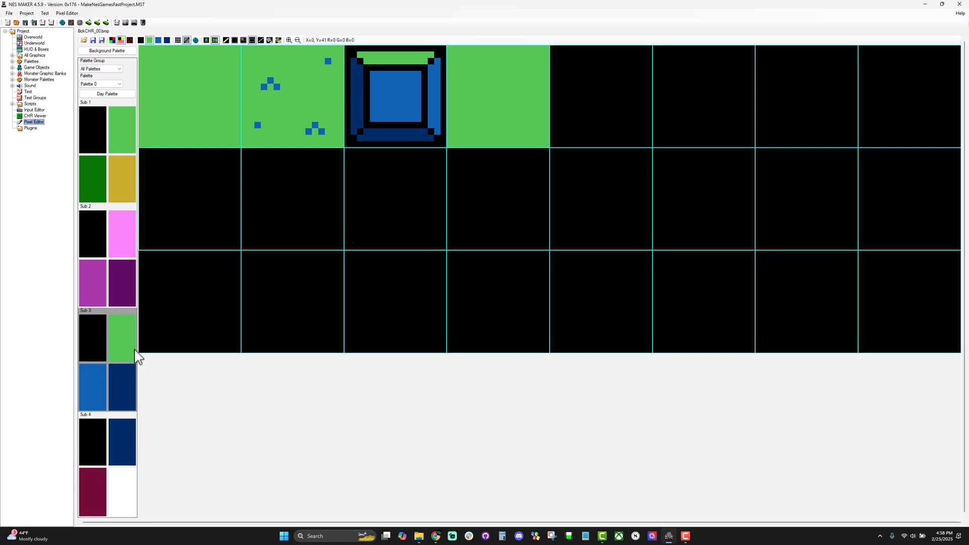
{"action": "left_click", "coordinate": [90, 352]}
{"action": "left_click", "coordinate": [289, 41]}
{"action": "left_click", "coordinate": [289, 40]}
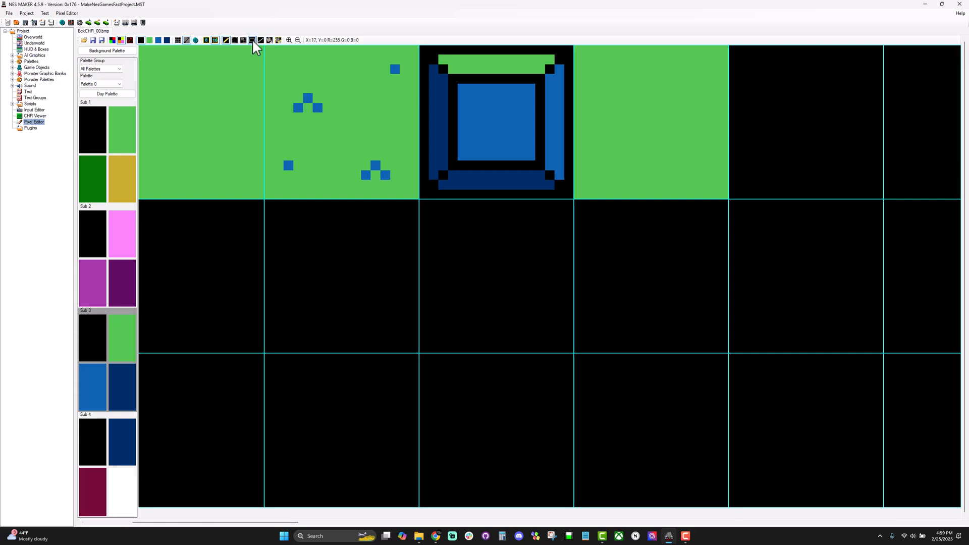
{"action": "left_click", "coordinate": [188, 40]}
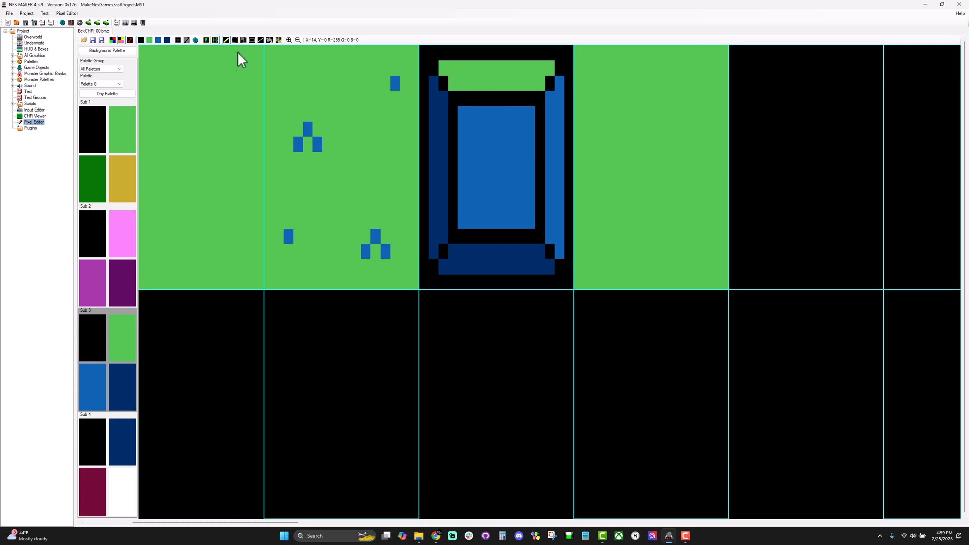
{"action": "left_click", "coordinate": [187, 41]}
{"action": "left_click", "coordinate": [187, 41]}
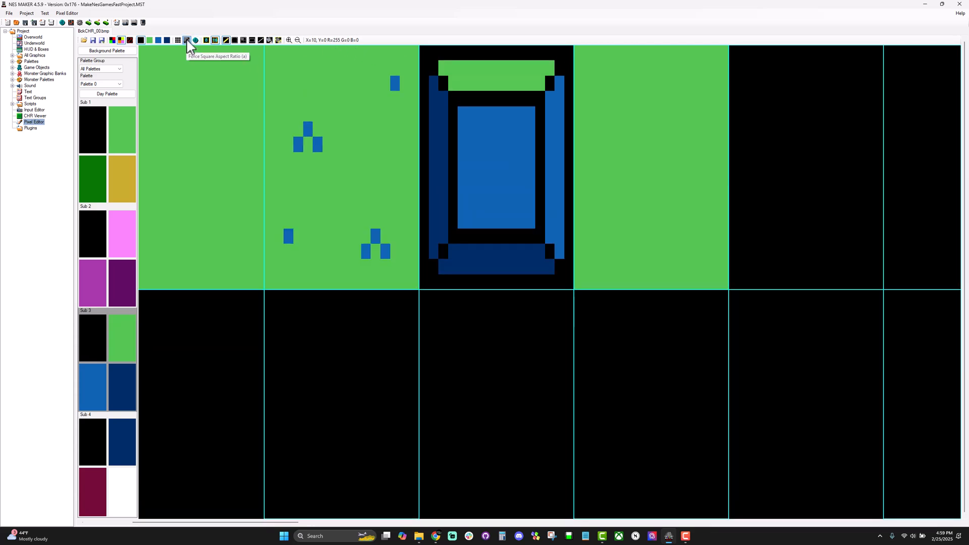
{"action": "left_click", "coordinate": [187, 42]}
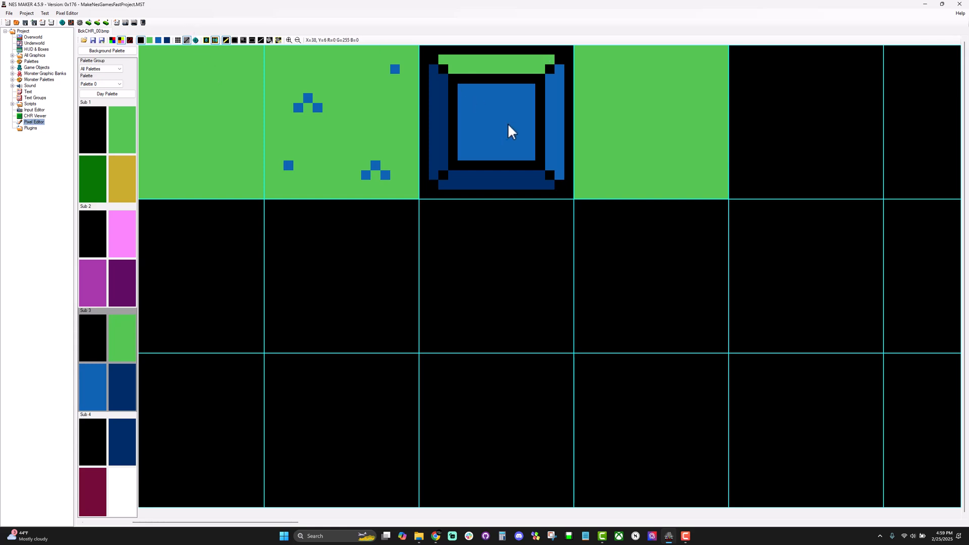
Draw two black diagonal lines forming a V in the lower half of the green fourth tile
{"action": "left_click", "coordinate": [260, 41]}
{"action": "left_click_drag", "start_coordinate": [638, 172], "coordinate": [598, 126]}
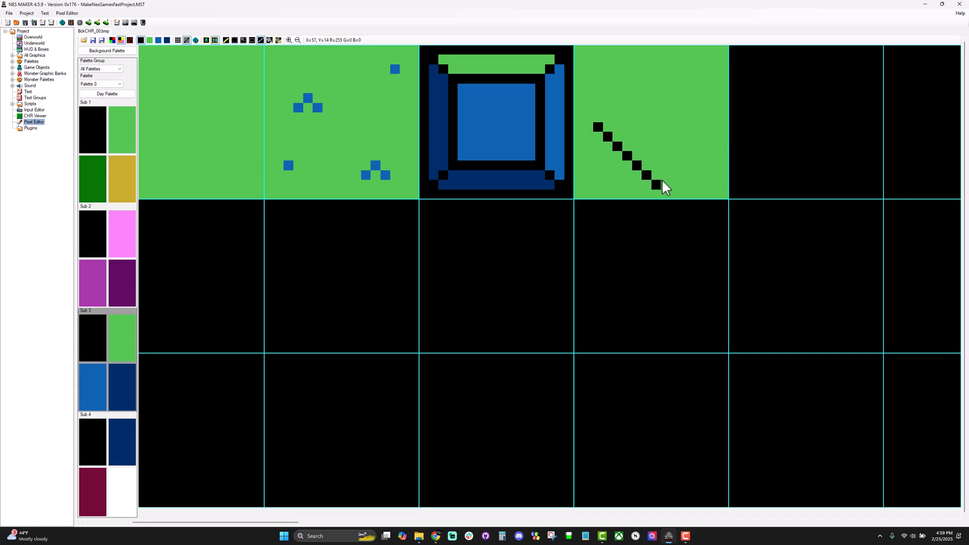
{"action": "left_click_drag", "start_coordinate": [697, 134], "coordinate": [704, 127]}
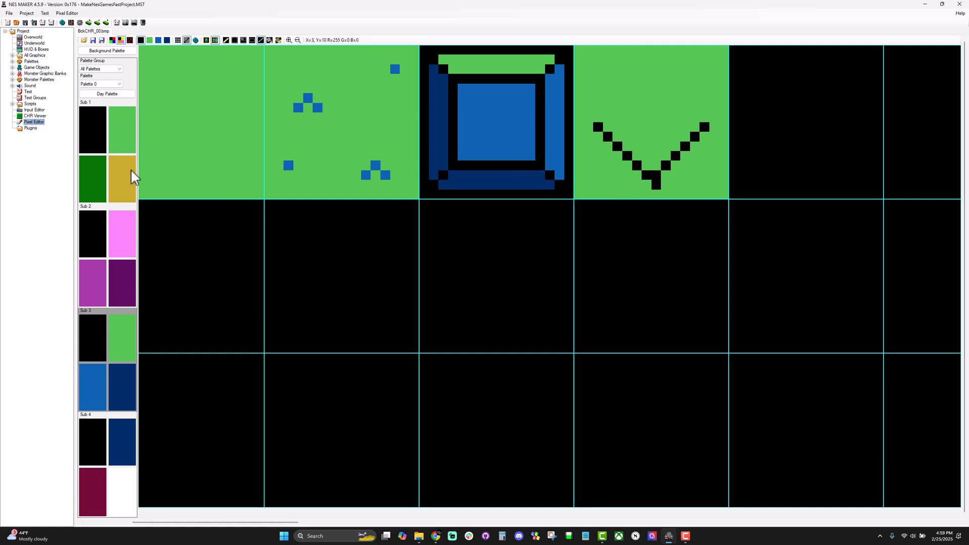
Erase the V's tip and right diagonal by painting over them with sub-palette 3's green
{"action": "left_click", "coordinate": [119, 348]}
{"action": "left_click", "coordinate": [226, 41]}
{"action": "left_click", "coordinate": [656, 174]}
{"action": "left_click", "coordinate": [659, 183]}
{"action": "left_click_drag", "start_coordinate": [666, 166], "coordinate": [704, 126]}
Complete a symmetrical gem outline in the fourth tile with black lines for the right diagonal, sides and flat top
{"action": "left_click", "coordinate": [261, 40]}
{"action": "left_click", "coordinate": [98, 329]}
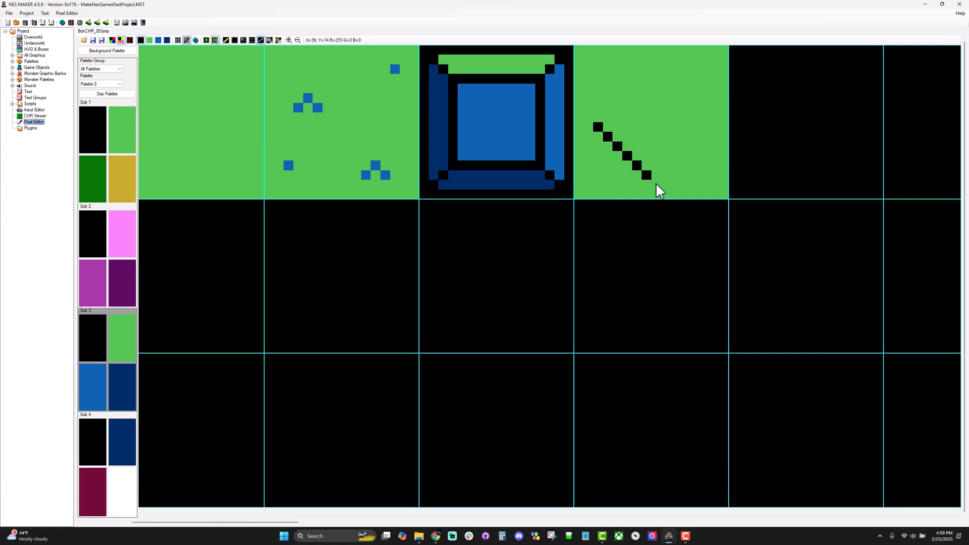
{"action": "left_click_drag", "start_coordinate": [693, 154], "coordinate": [716, 124]}
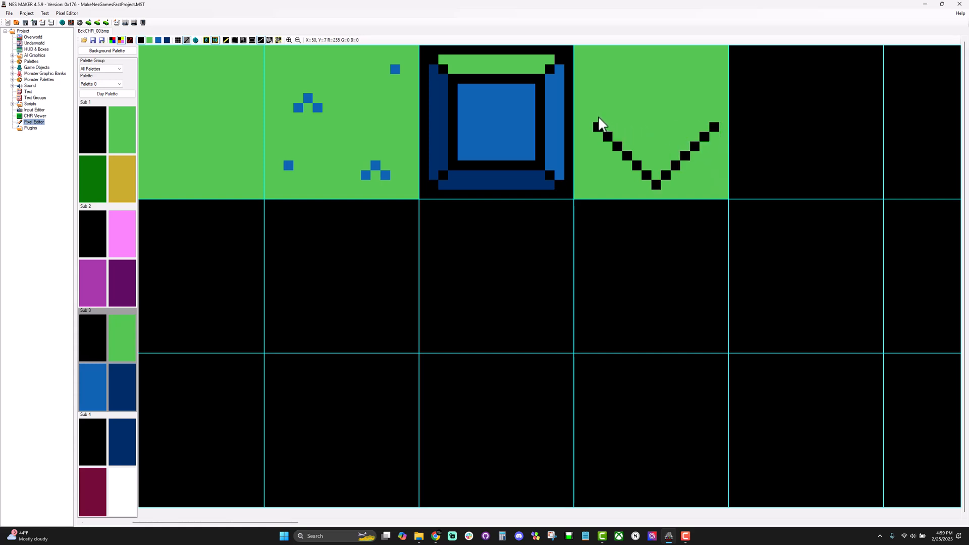
{"action": "left_click_drag", "start_coordinate": [603, 81], "coordinate": [603, 82]}
{"action": "left_click_drag", "start_coordinate": [701, 83], "coordinate": [700, 76]}
{"action": "left_click_drag", "start_coordinate": [618, 69], "coordinate": [689, 71]}
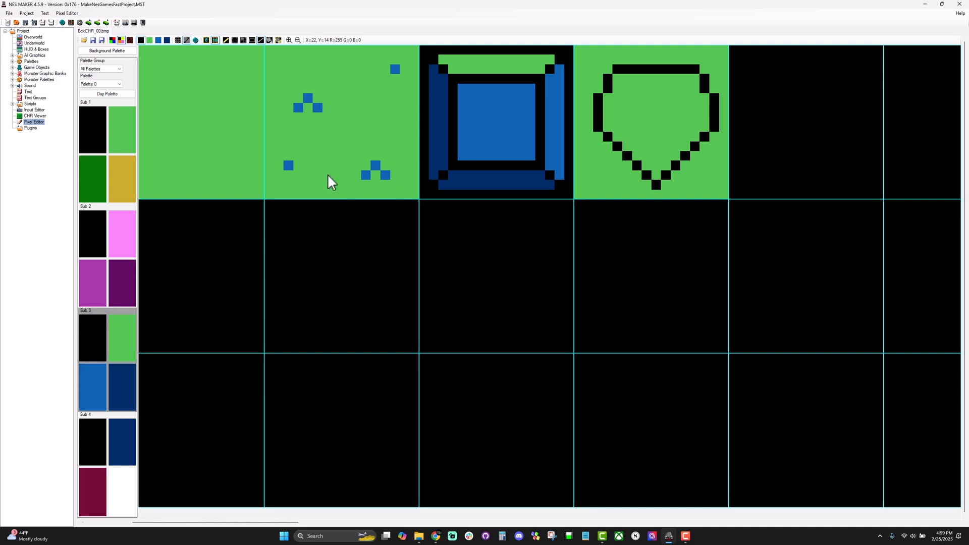
Fill the gem's interior with sub-palette 3's blue using filled rectangles, up to the black outline
{"action": "left_click", "coordinate": [103, 384]}
{"action": "left_click", "coordinate": [252, 40]}
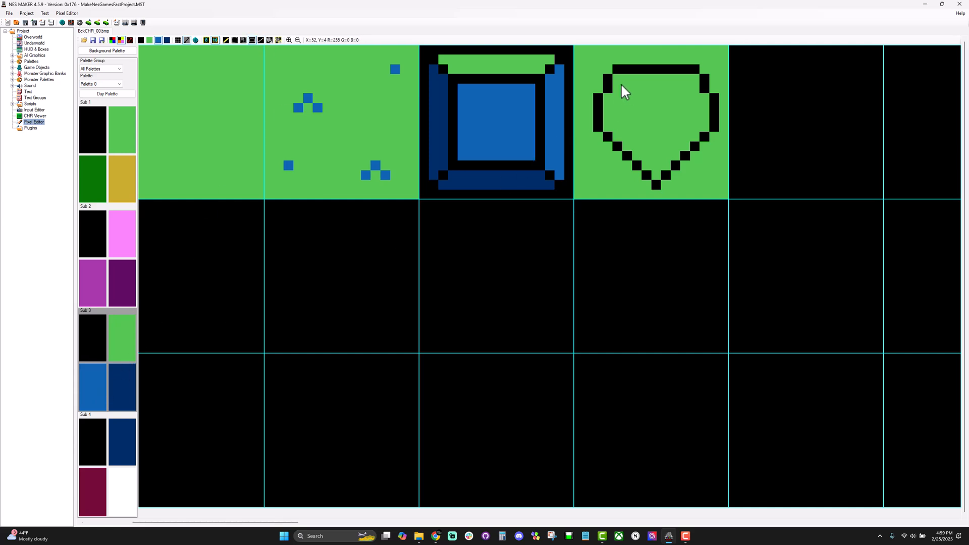
{"action": "left_click_drag", "start_coordinate": [699, 89], "coordinate": [700, 91]}
{"action": "left_click_drag", "start_coordinate": [604, 94], "coordinate": [697, 135]}
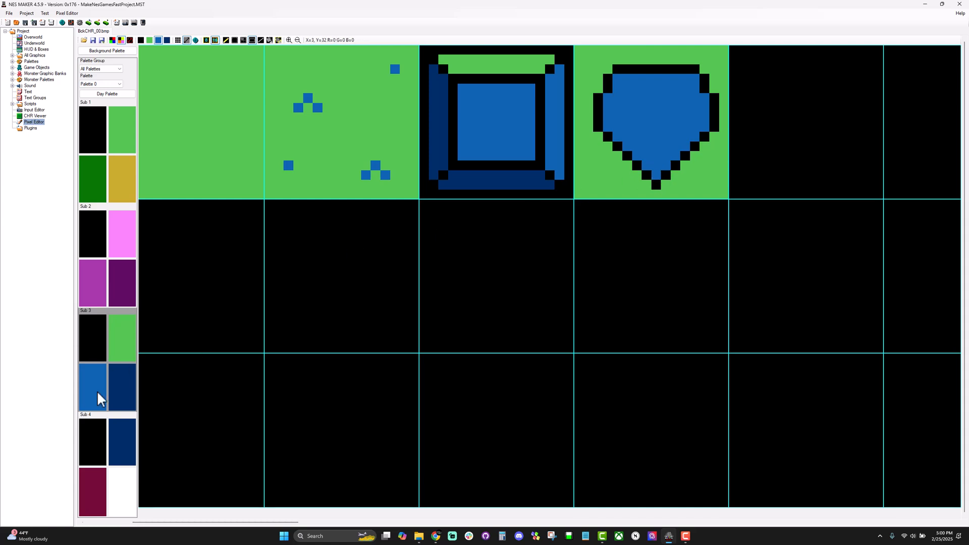
Shade the gem with sub-palette 3's dark blue, adding lower facet lines, two horizontal bands joined by short bars, and a strip beneath the upper outline
{"action": "left_click", "coordinate": [119, 391]}
{"action": "left_click", "coordinate": [259, 38]}
{"action": "mouse_move", "coordinate": [629, 144]}
{"action": "left_mouse_down"}
{"action": "mouse_move", "coordinate": [617, 135]}
{"action": "mouse_move", "coordinate": [704, 127]}
{"action": "left_mouse_up"}
{"action": "left_click_drag", "start_coordinate": [615, 96], "coordinate": [704, 101]}
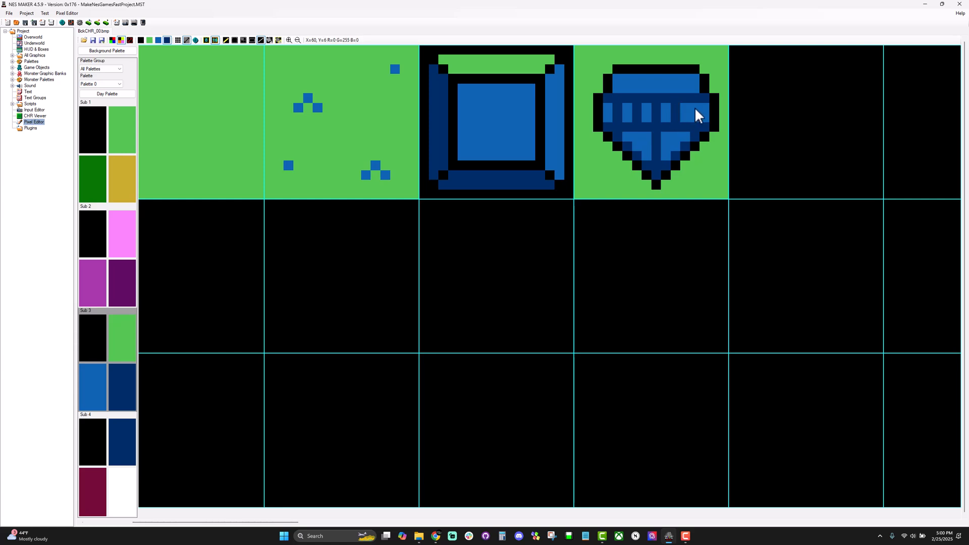
{"action": "left_click", "coordinate": [130, 398]}
{"action": "left_click", "coordinate": [341, 104]}
{"action": "left_click_drag", "start_coordinate": [694, 76], "coordinate": [696, 76]}
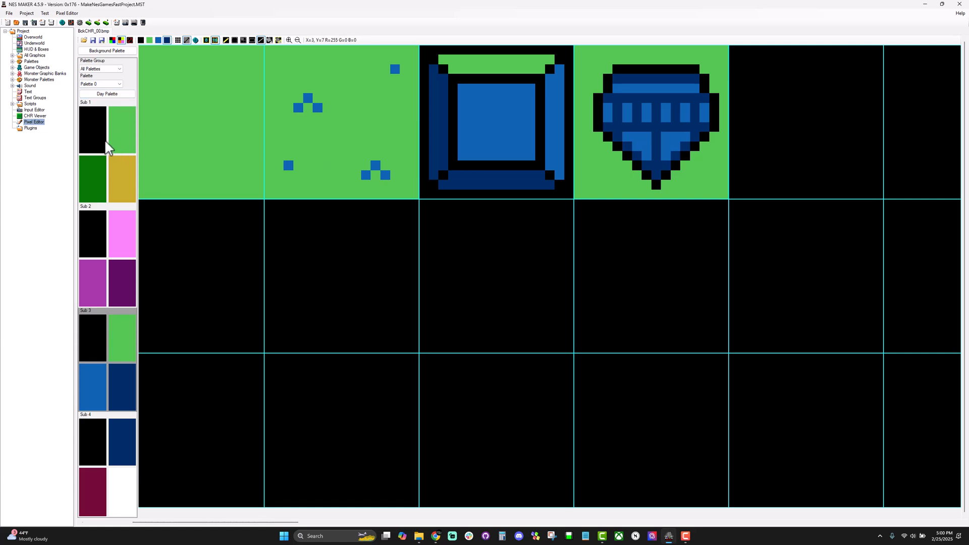
Fill the fifth tile with sub-palette 1's light green and draw a small pointed black shape in its upper-left area
{"action": "left_click", "coordinate": [111, 162]}
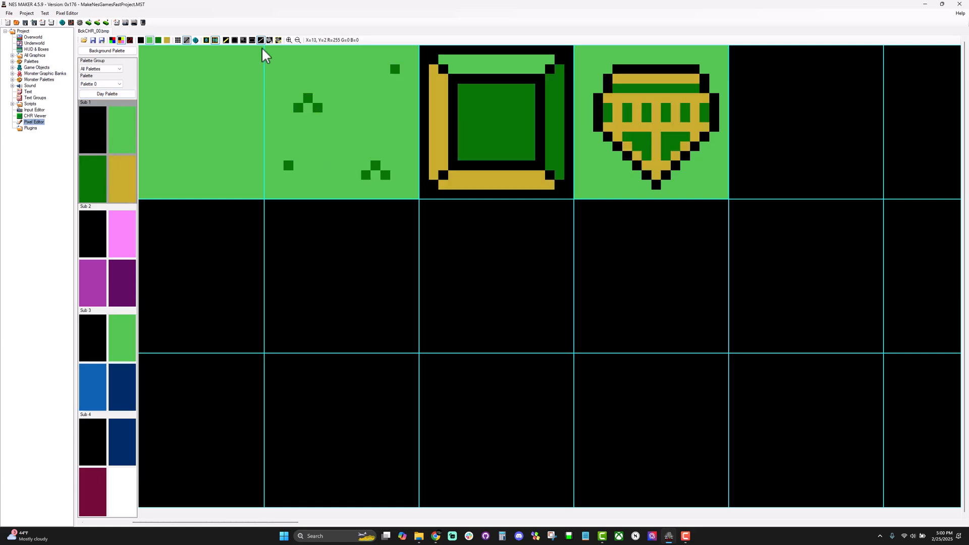
{"action": "left_click_drag", "start_coordinate": [730, 47], "coordinate": [883, 203]}
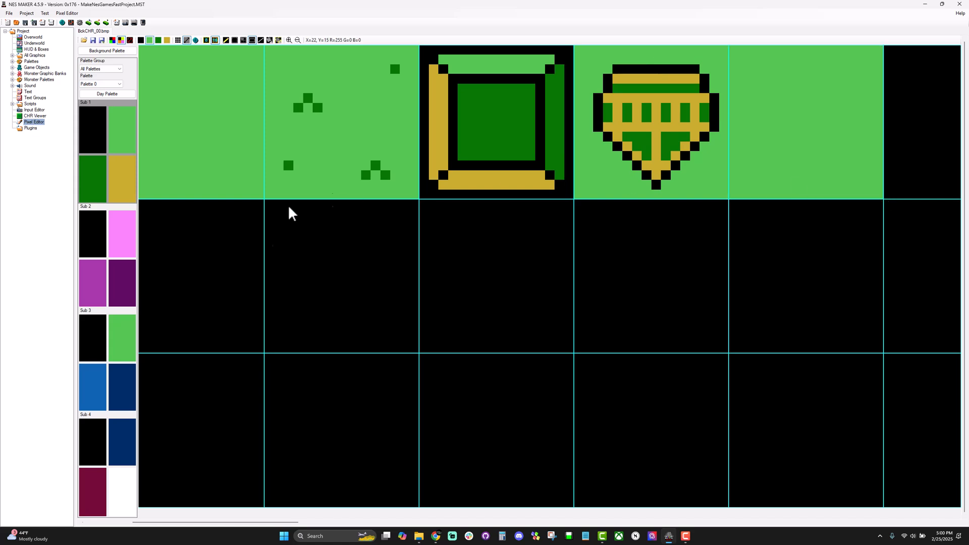
{"action": "left_click", "coordinate": [225, 40]}
{"action": "mouse_move", "coordinate": [757, 81]}
{"action": "left_mouse_down"}
{"action": "mouse_move", "coordinate": [770, 61]}
{"action": "mouse_move", "coordinate": [779, 64]}
{"action": "mouse_move", "coordinate": [791, 87]}
{"action": "mouse_move", "coordinate": [779, 100]}
{"action": "mouse_move", "coordinate": [774, 72]}
{"action": "mouse_move", "coordinate": [788, 98]}
{"action": "mouse_move", "coordinate": [782, 80]}
{"action": "left_mouse_up"}
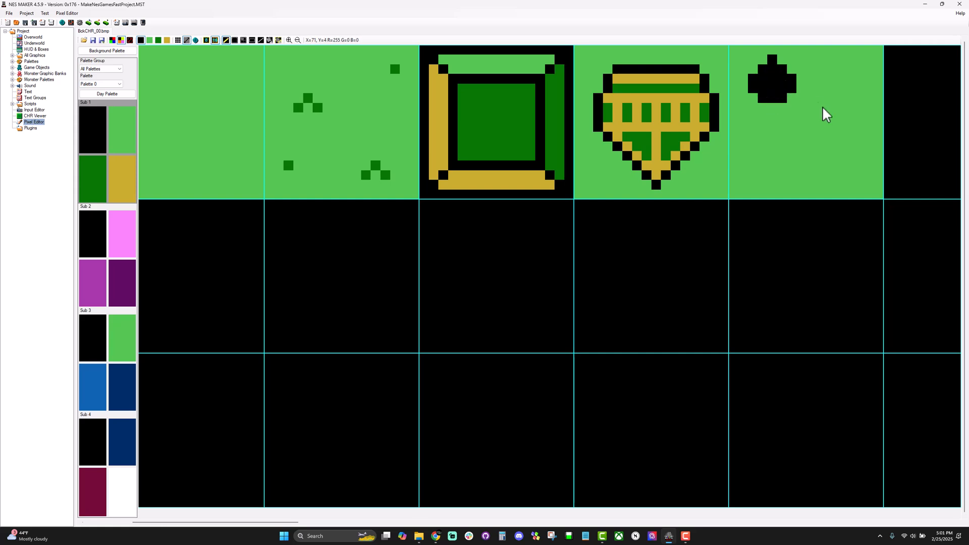
Draw two more matching pointed black shapes, one at the fifth tile's right edge and one in its lower middle
{"action": "left_click_drag", "start_coordinate": [838, 119], "coordinate": [840, 107]}
{"action": "left_click", "coordinate": [850, 98]}
{"action": "left_click", "coordinate": [860, 88]}
{"action": "left_click", "coordinate": [869, 98]}
{"action": "left_click", "coordinate": [878, 108]}
{"action": "mouse_move", "coordinate": [879, 118]}
{"action": "left_mouse_down"}
{"action": "mouse_move", "coordinate": [858, 130]}
{"action": "mouse_move", "coordinate": [863, 101]}
{"action": "left_mouse_up"}
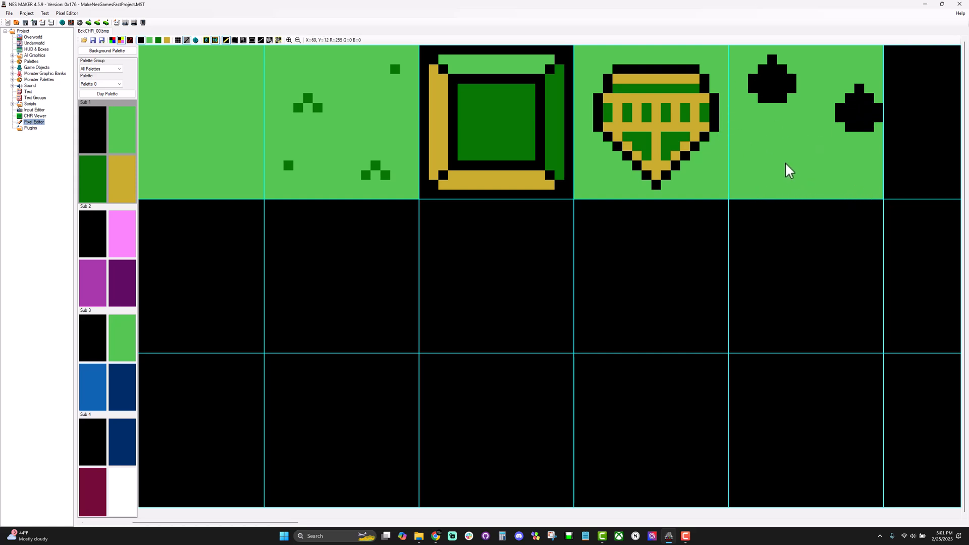
{"action": "mouse_move", "coordinate": [777, 168]}
{"action": "left_mouse_down"}
{"action": "mouse_move", "coordinate": [806, 141]}
{"action": "mouse_move", "coordinate": [820, 158]}
{"action": "mouse_move", "coordinate": [813, 186]}
{"action": "mouse_move", "coordinate": [792, 182]}
{"action": "mouse_move", "coordinate": [800, 158]}
{"action": "mouse_move", "coordinate": [811, 162]}
{"action": "mouse_move", "coordinate": [803, 154]}
{"action": "left_mouse_up"}
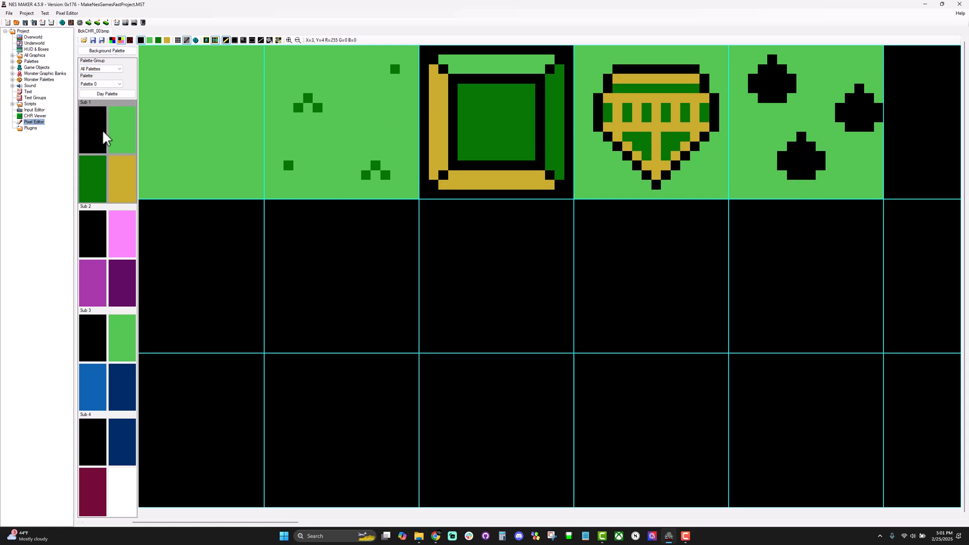
Add two diagonal highlight pixels in sub-palette 1's gold to each of the three black shapes and save the tileset bitmap
{"action": "left_click", "coordinate": [120, 174]}
{"action": "left_click", "coordinate": [772, 69]}
{"action": "left_click", "coordinate": [782, 78]}
{"action": "left_click", "coordinate": [859, 97]}
{"action": "left_click", "coordinate": [868, 107]}
{"action": "left_click", "coordinate": [801, 147]}
{"action": "left_click", "coordinate": [810, 156]}
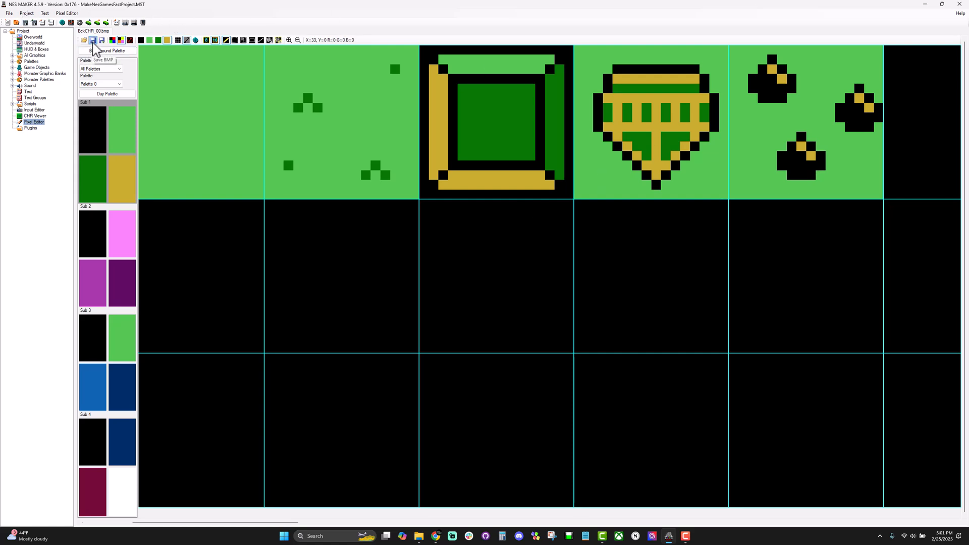
Open the first Overworld screen and place a gem tile with sub-palette 1 in the room's upper-left area
{"action": "left_click", "coordinate": [30, 38]}
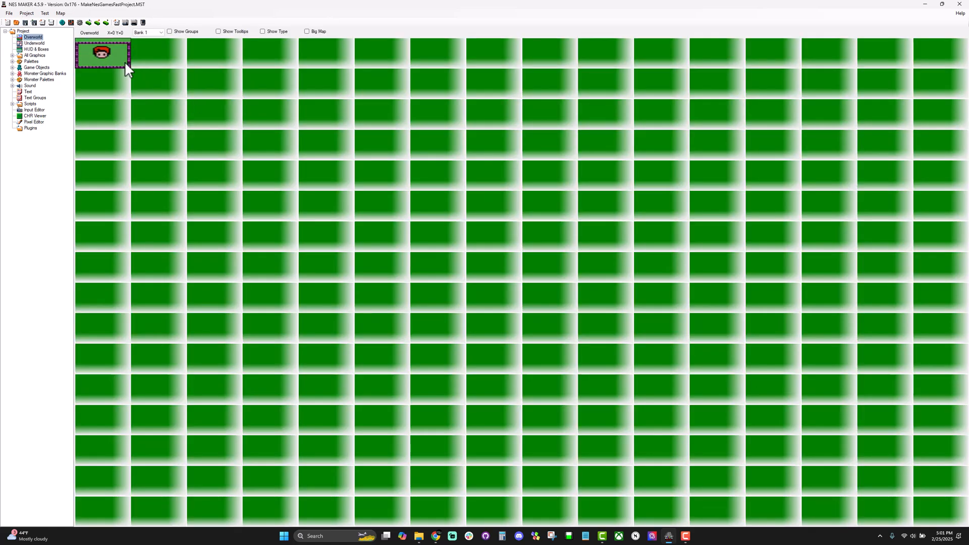
{"action": "double_click", "coordinate": [116, 62]}
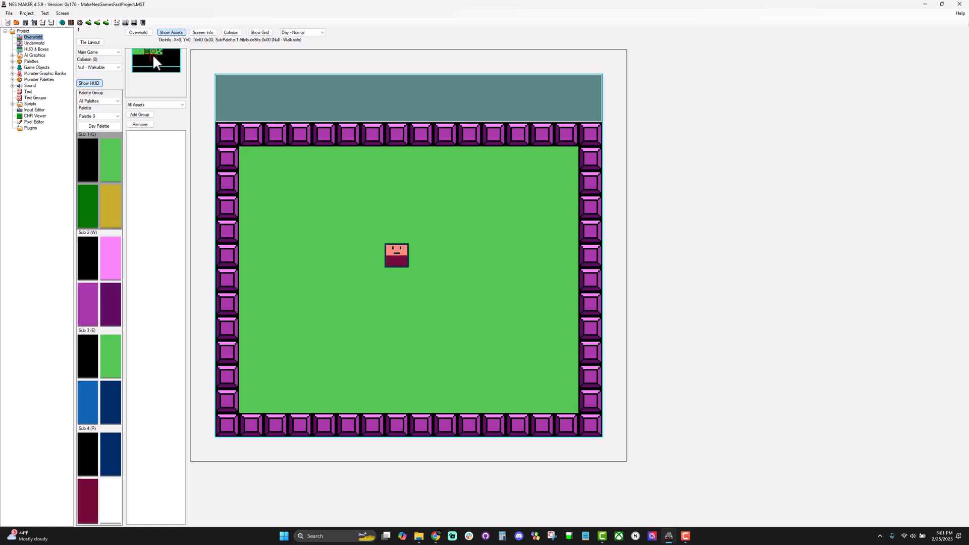
{"action": "left_click", "coordinate": [305, 179]}
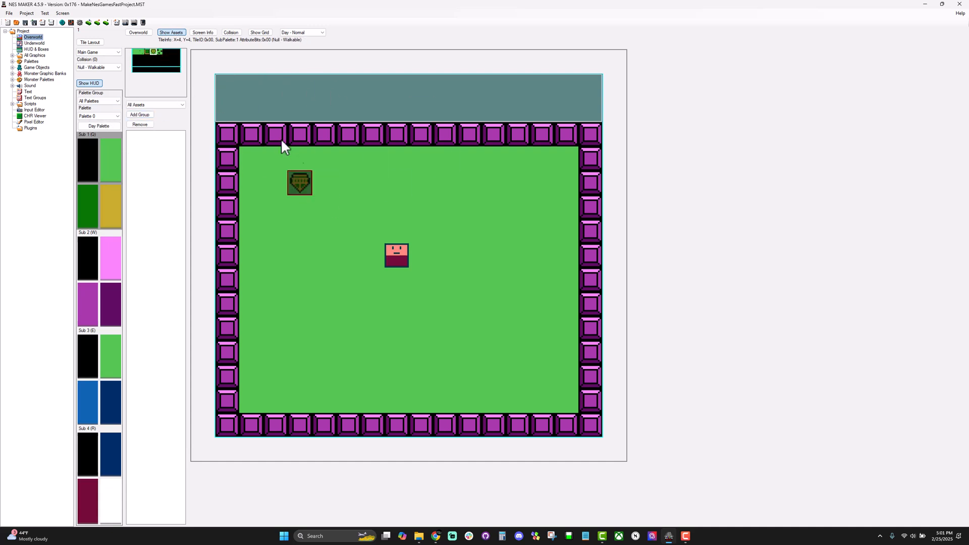
Reopen the first Overworld screen and place gem tiles with sub-palette 3 at four spots, one near each corner of the room
{"action": "left_click", "coordinate": [34, 44]}
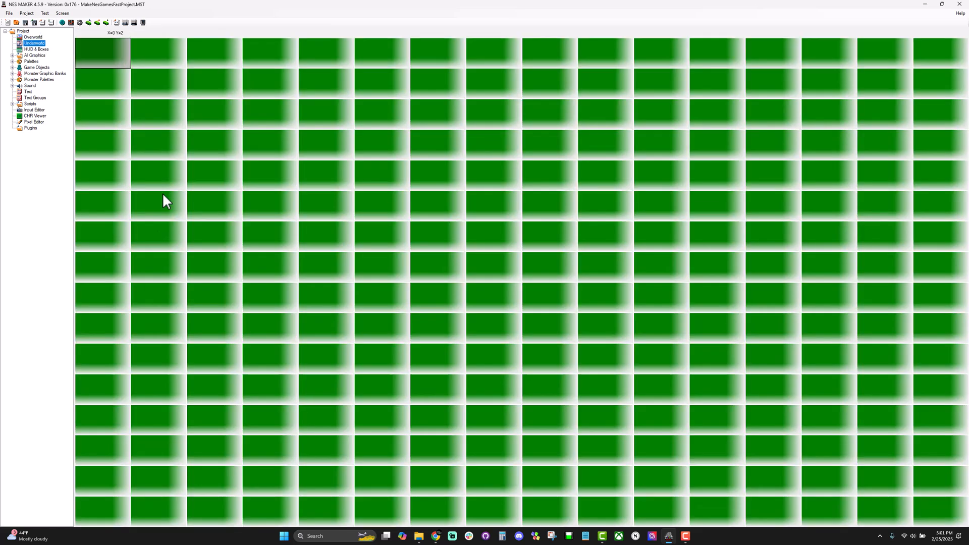
{"action": "left_click", "coordinate": [32, 37]}
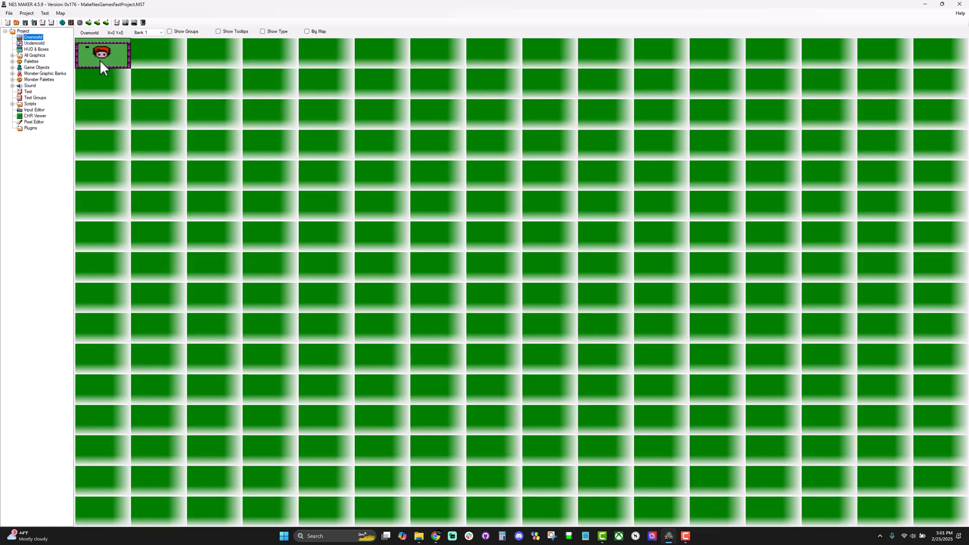
{"action": "double_click", "coordinate": [98, 58]}
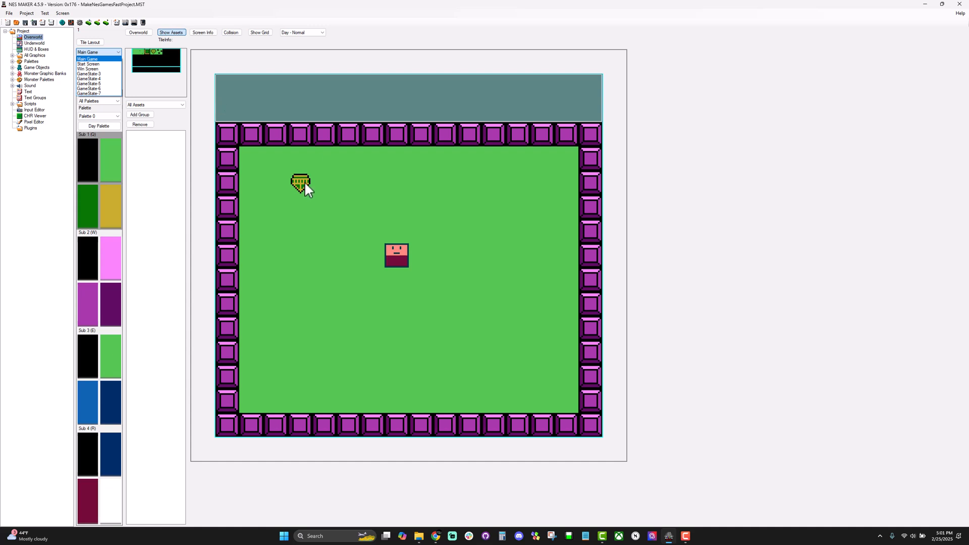
{"action": "left_click", "coordinate": [156, 51]}
{"action": "left_click", "coordinate": [92, 351]}
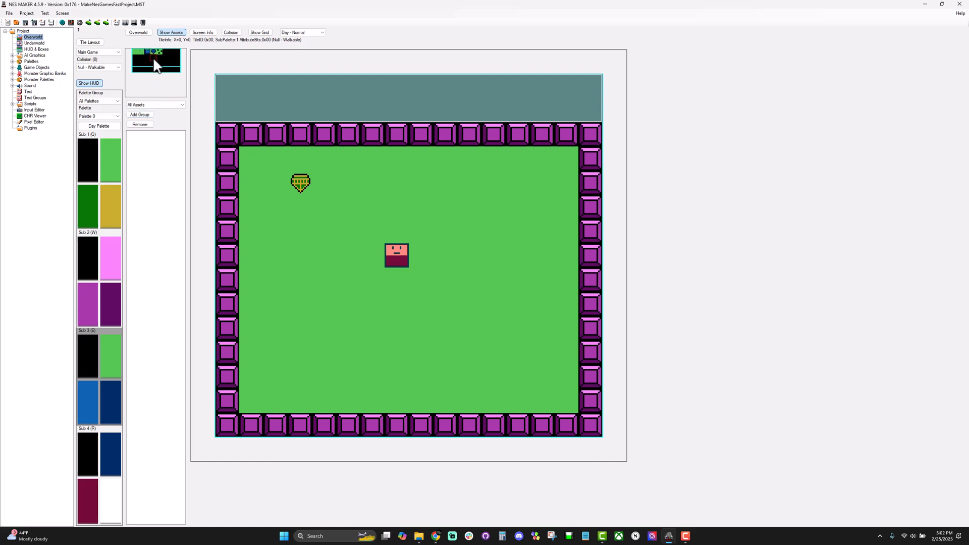
{"action": "left_click", "coordinate": [301, 183]}
{"action": "left_click", "coordinate": [493, 231]}
{"action": "left_click", "coordinate": [494, 350]}
{"action": "left_click", "coordinate": [322, 359]}
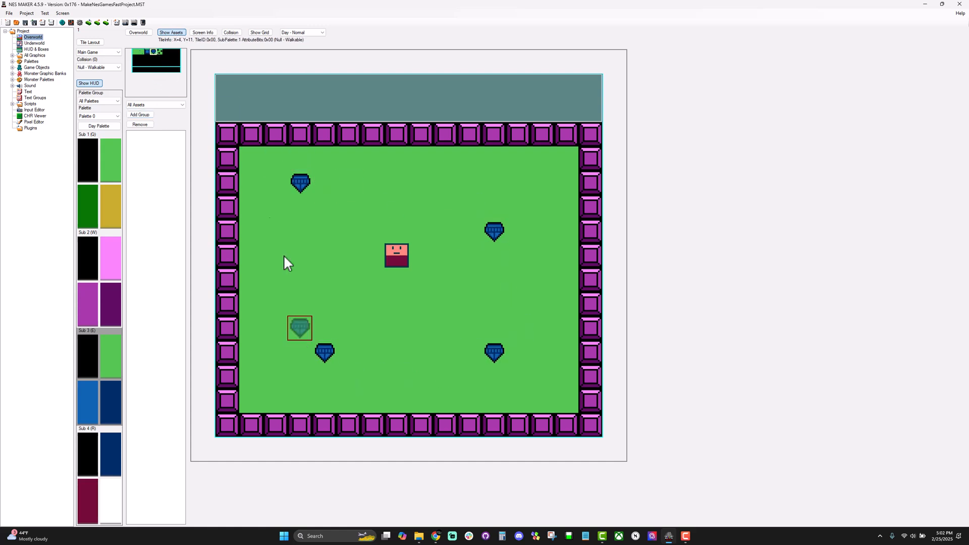
Place the black hazard tile with sub-palette 1 at four spots around the player: left, below, right and above
{"action": "left_click", "coordinate": [159, 51]}
{"action": "left_click", "coordinate": [93, 155]}
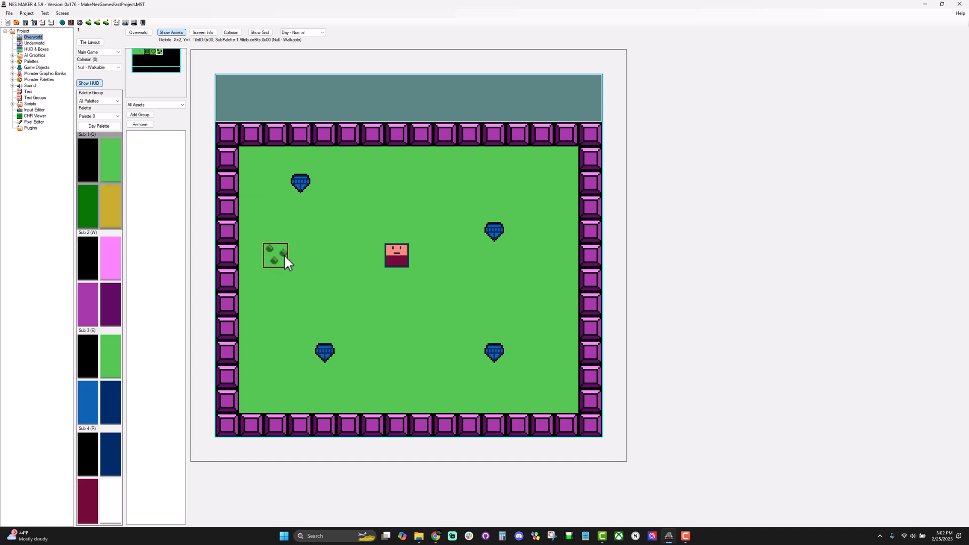
{"action": "left_click", "coordinate": [397, 353]}
{"action": "left_click", "coordinate": [493, 304]}
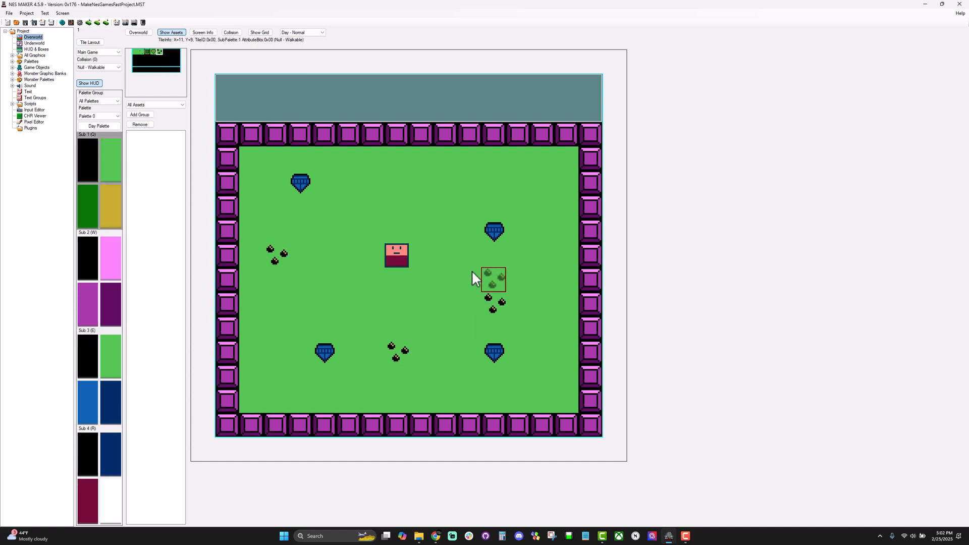
{"action": "left_click", "coordinate": [422, 204]}
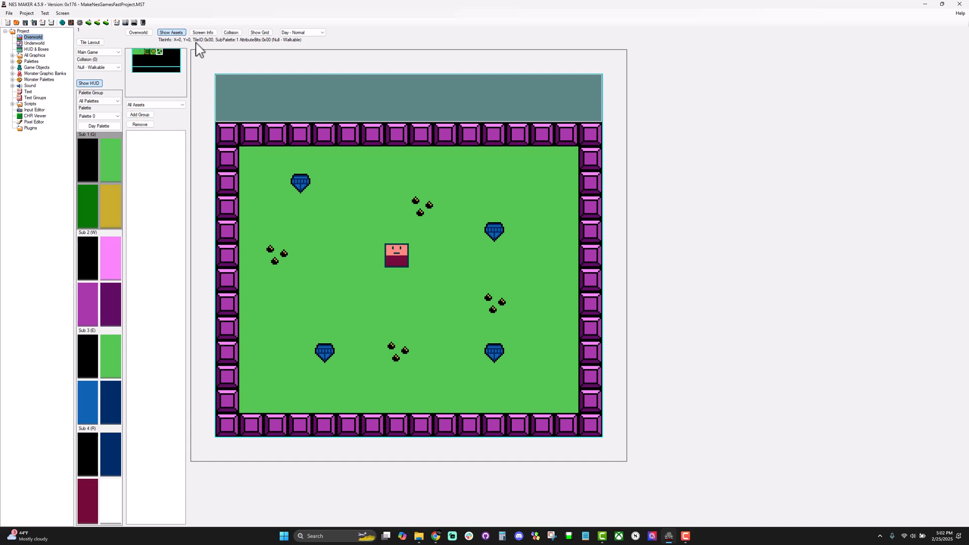
Show the screen's collision data and assign the Prize collision type to all four gem tiles
{"action": "left_click", "coordinate": [240, 33]}
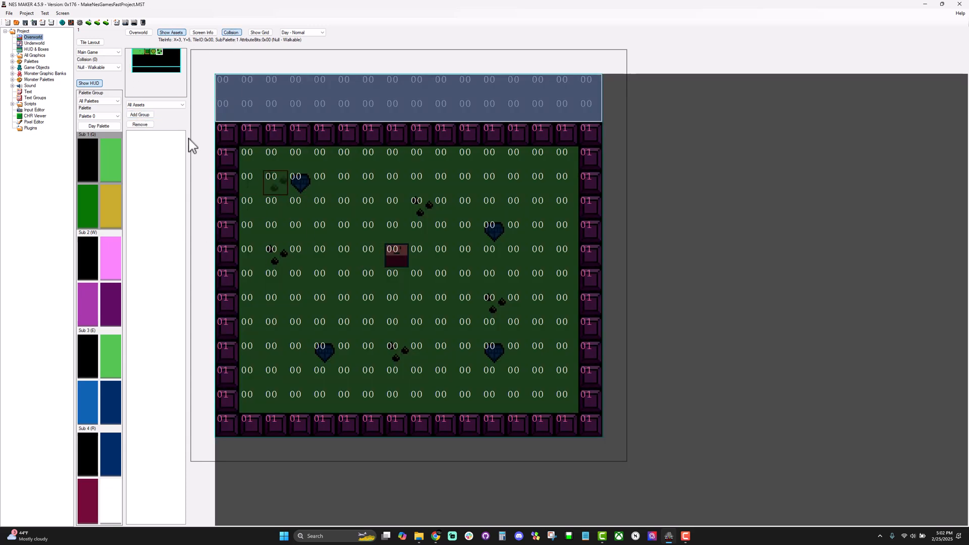
{"action": "left_click", "coordinate": [101, 68]}
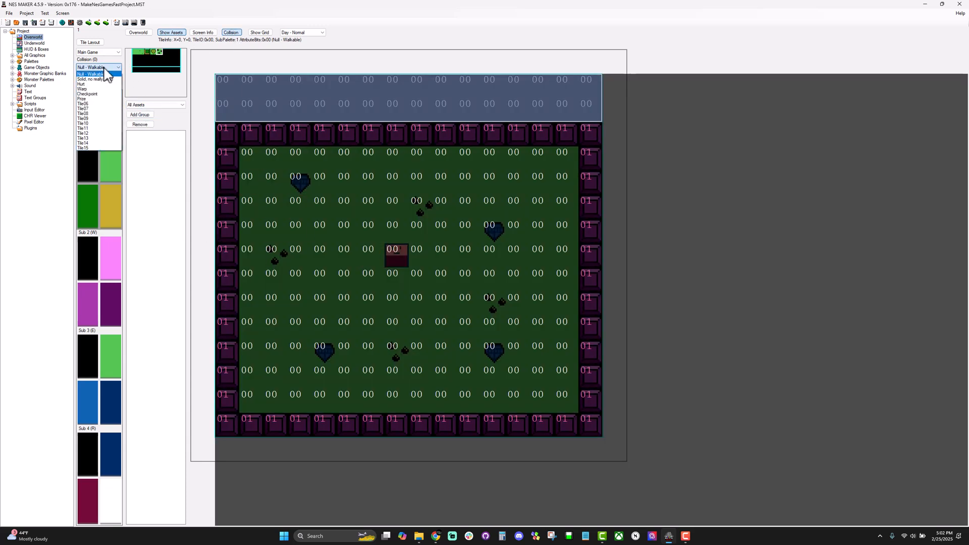
{"action": "left_click", "coordinate": [100, 99]}
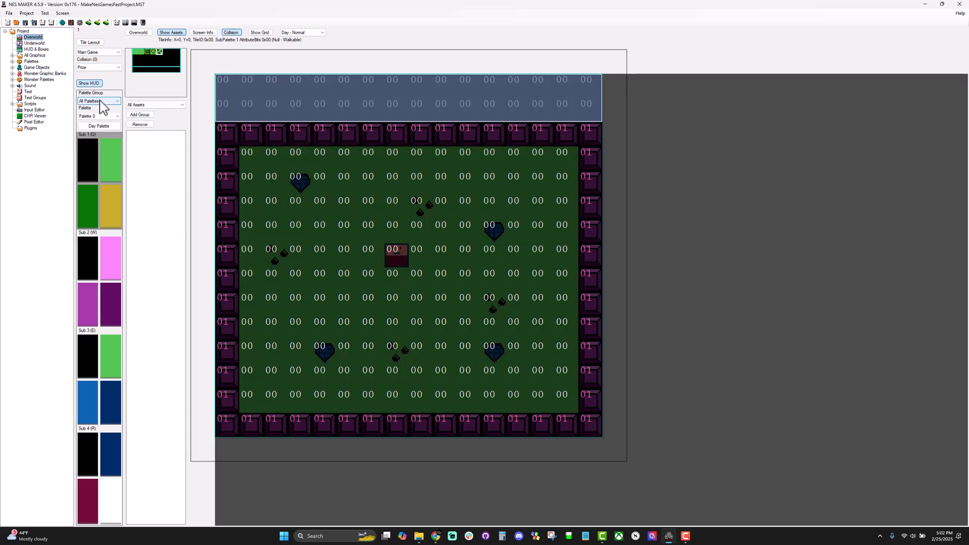
{"action": "left_click", "coordinate": [307, 178]}
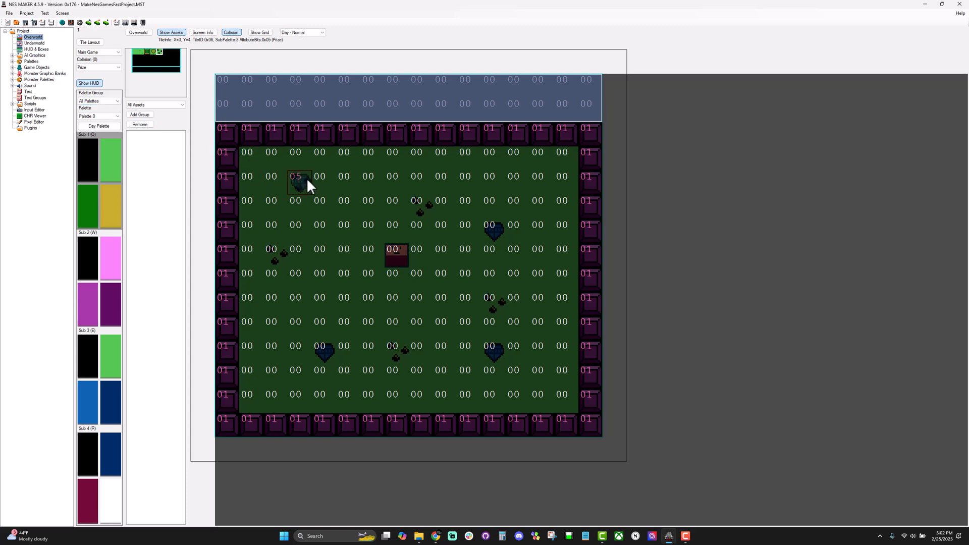
{"action": "left_click", "coordinate": [493, 235]}
{"action": "left_click", "coordinate": [492, 357]}
{"action": "left_click", "coordinate": [318, 355]}
Assign the Hurt collision type to the four black hazard tiles
{"action": "left_click", "coordinate": [101, 68]}
{"action": "left_click", "coordinate": [85, 84]}
{"action": "left_click", "coordinate": [279, 252]}
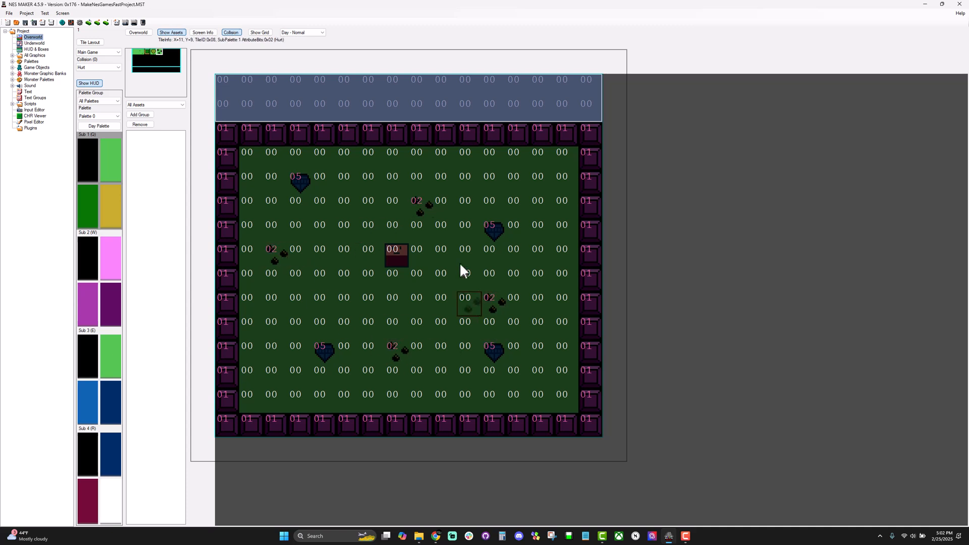
Export the game and test it in the emulator by steering the player onto the upper-left gem and against the upper hazard tile
{"action": "left_click", "coordinate": [127, 21]}
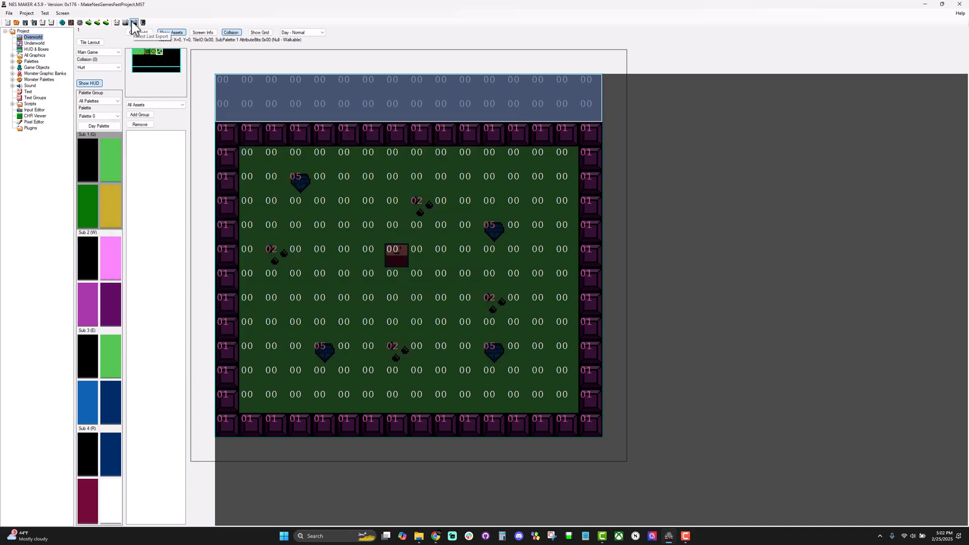
{"action": "key", "text": "Left"}
{"action": "key", "text": "Up"}
{"action": "key", "text": "Left"}
{"action": "key", "text": "Right"}
{"action": "key", "text": "Down"}
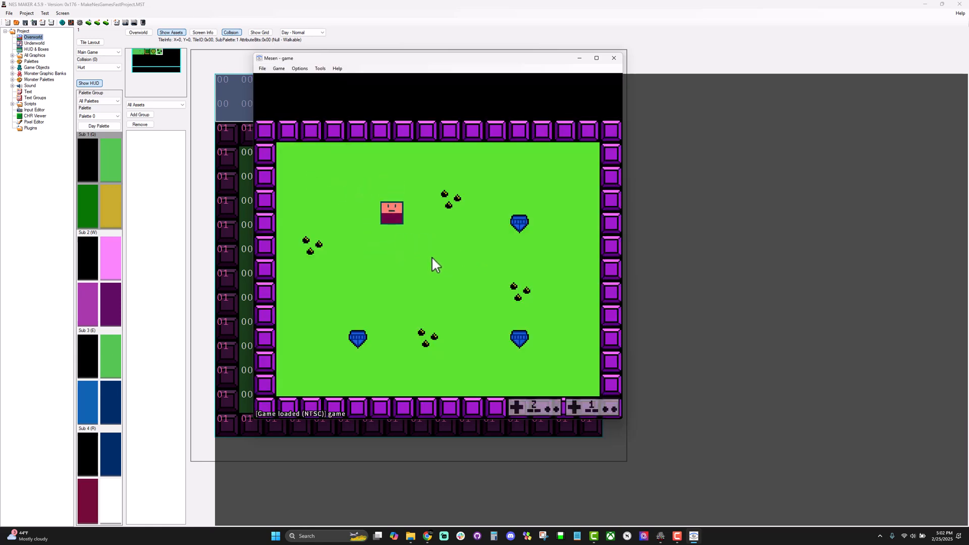
{"action": "key", "text": "Right"}
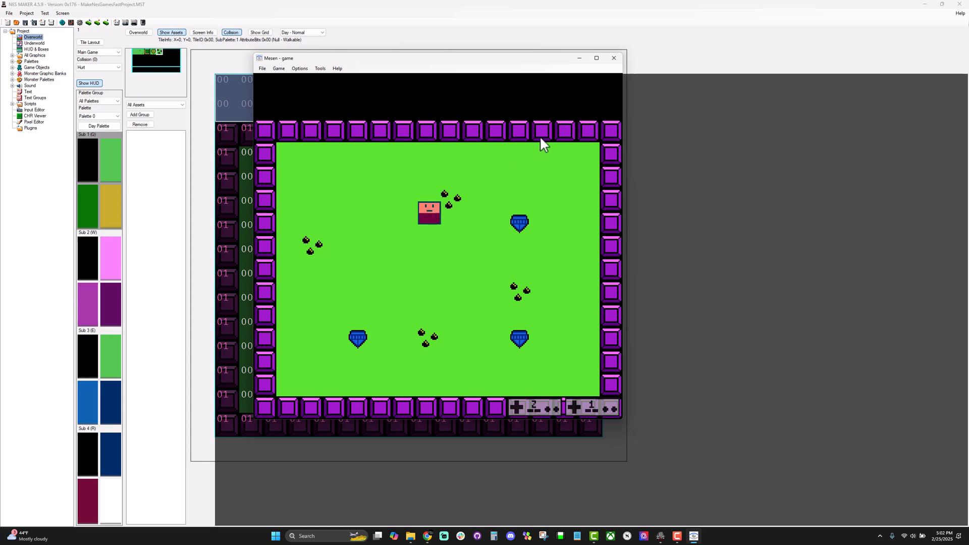
{"action": "left_click", "coordinate": [615, 60]}
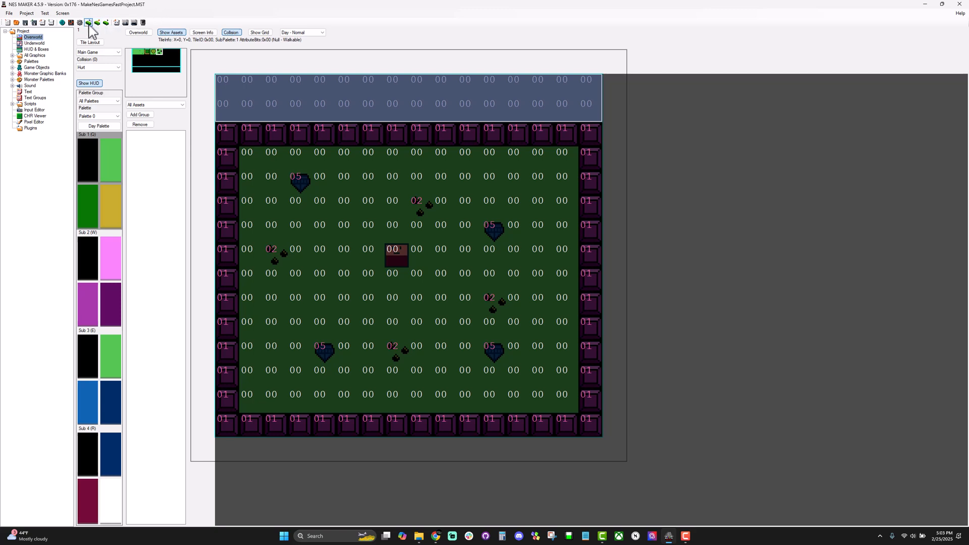
Open the Handle Player Hurt script, PlayerHurt_MazeBase.asm, for editing from the project's script settings
{"action": "left_click", "coordinate": [96, 23]}
{"action": "left_click", "coordinate": [217, 144]}
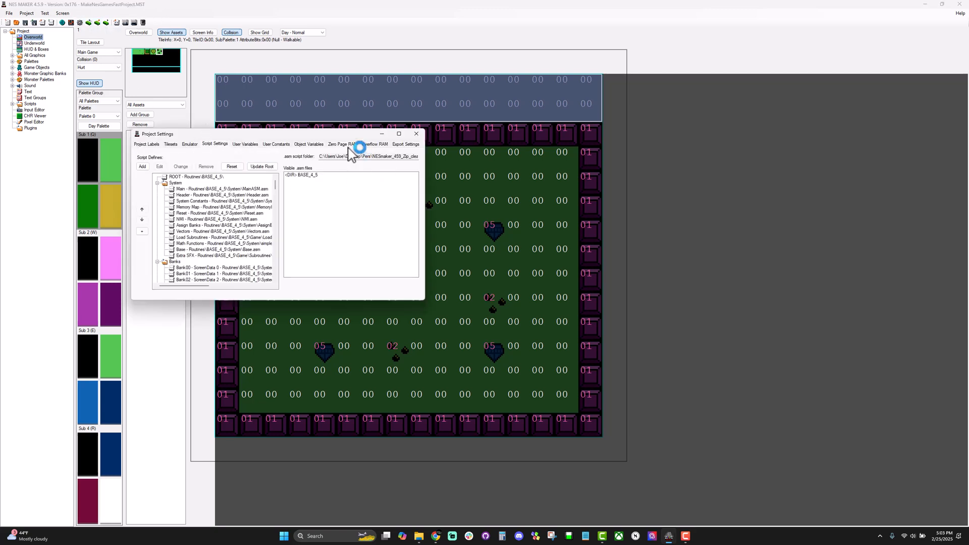
{"action": "left_click_drag", "start_coordinate": [353, 133], "coordinate": [356, 97]}
{"action": "left_click_drag", "start_coordinate": [430, 267], "coordinate": [676, 458]}
{"action": "scroll", "coordinate": [389, 242], "scroll_direction": "down", "scroll_amount": 20}
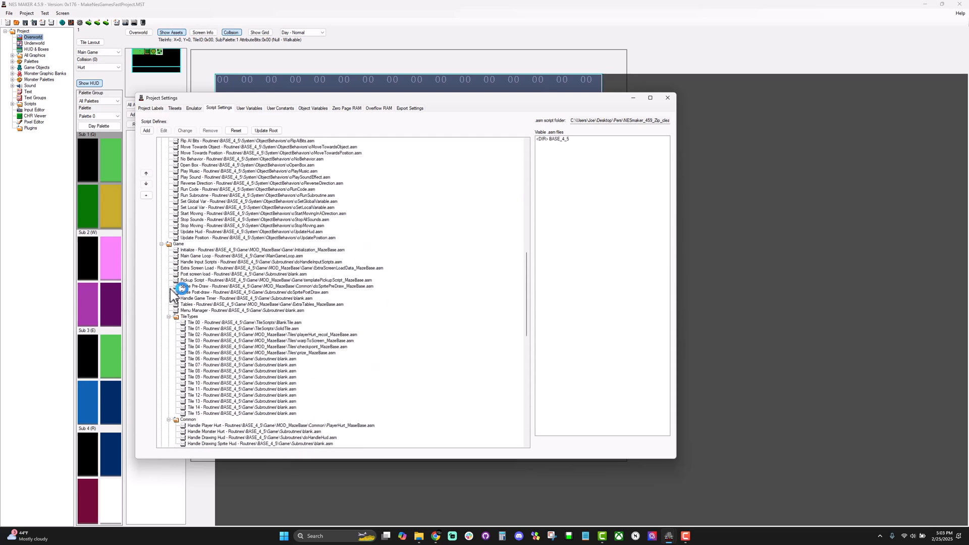
{"action": "scroll", "coordinate": [173, 295], "scroll_direction": "down", "scroll_amount": 9}
{"action": "left_click", "coordinate": [200, 262]}
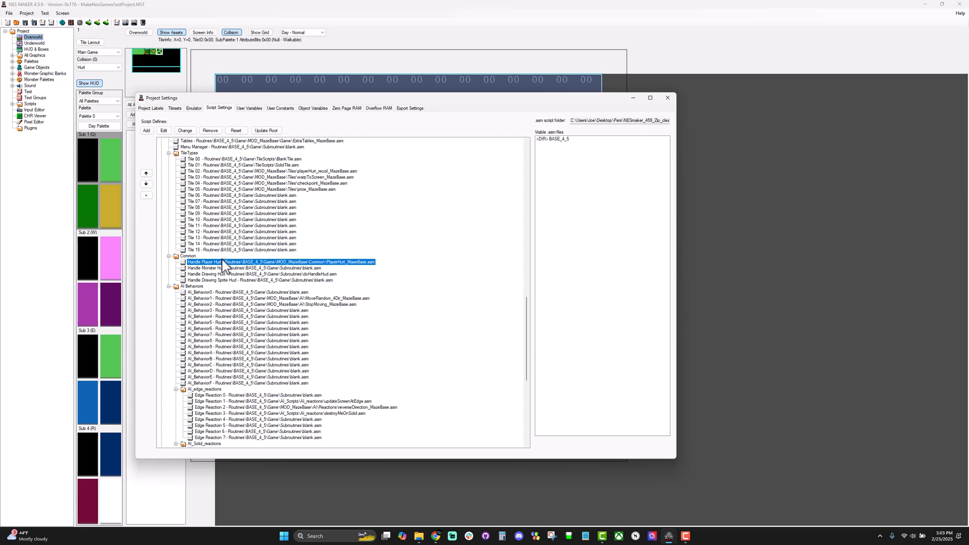
{"action": "left_click", "coordinate": [163, 130]}
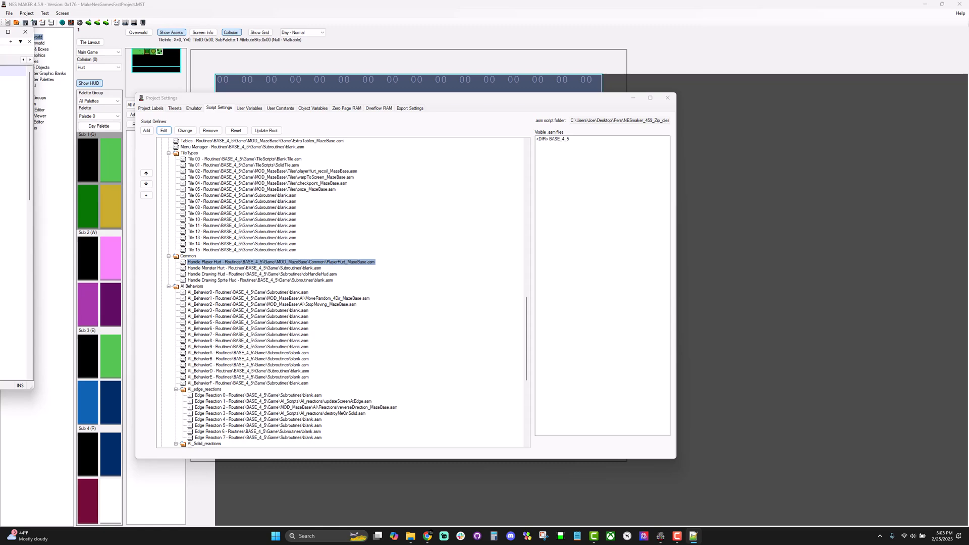
Examine the player-hurt script's lives and recoil code, especially the ChangeActionStep line for player1_object with #$07
{"action": "left_click_drag", "start_coordinate": [390, 59], "coordinate": [293, 47]}
{"action": "scroll", "coordinate": [394, 172], "scroll_direction": "down", "scroll_amount": 3}
{"action": "scroll", "coordinate": [321, 181], "scroll_direction": "down", "scroll_amount": 2}
{"action": "left_click", "coordinate": [219, 179]}
{"action": "left_click_drag", "start_coordinate": [219, 180], "coordinate": [449, 184]}
{"action": "left_click", "coordinate": [401, 181]}
{"action": "scroll", "coordinate": [389, 174], "scroll_direction": "up", "scroll_amount": 4}
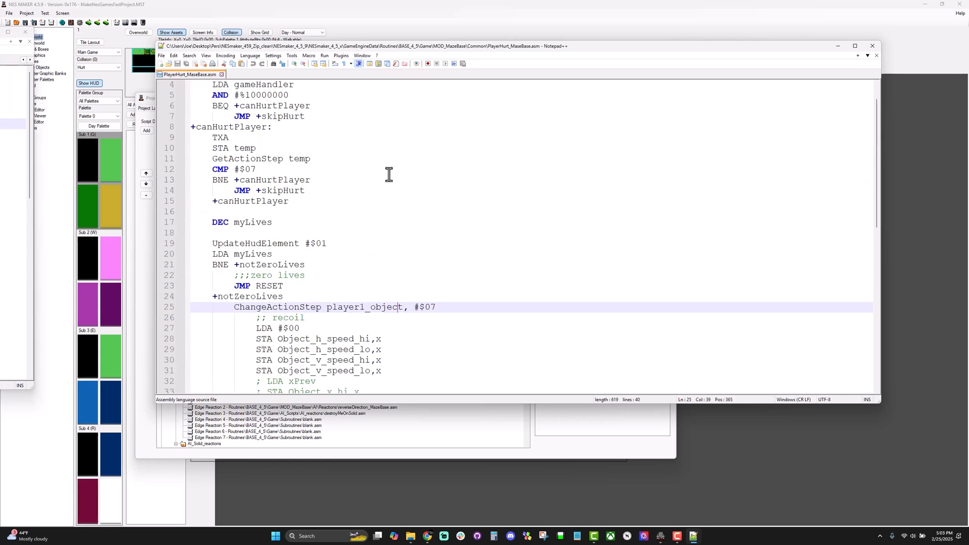
{"action": "scroll", "coordinate": [389, 174], "scroll_direction": "up", "scroll_amount": 1}
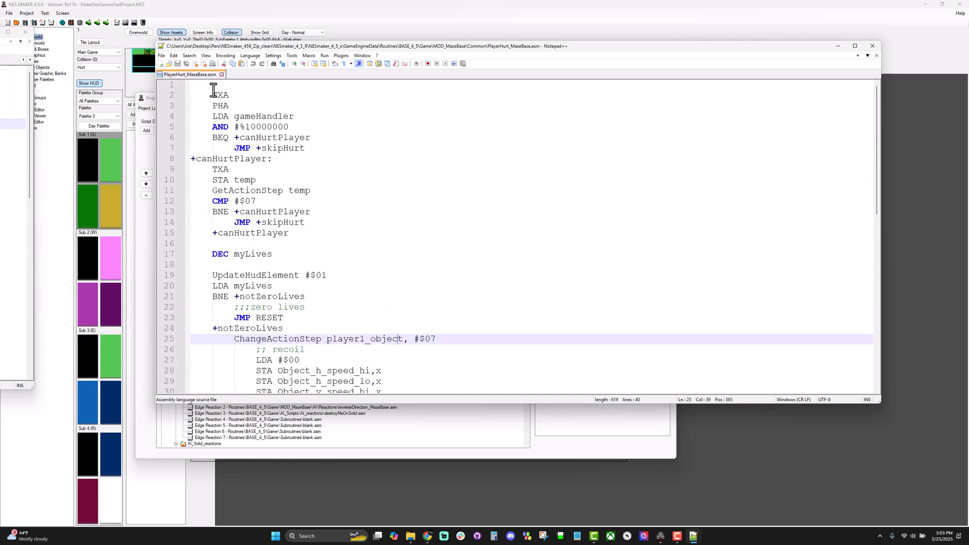
{"action": "left_click_drag", "start_coordinate": [291, 49], "coordinate": [313, 65]}
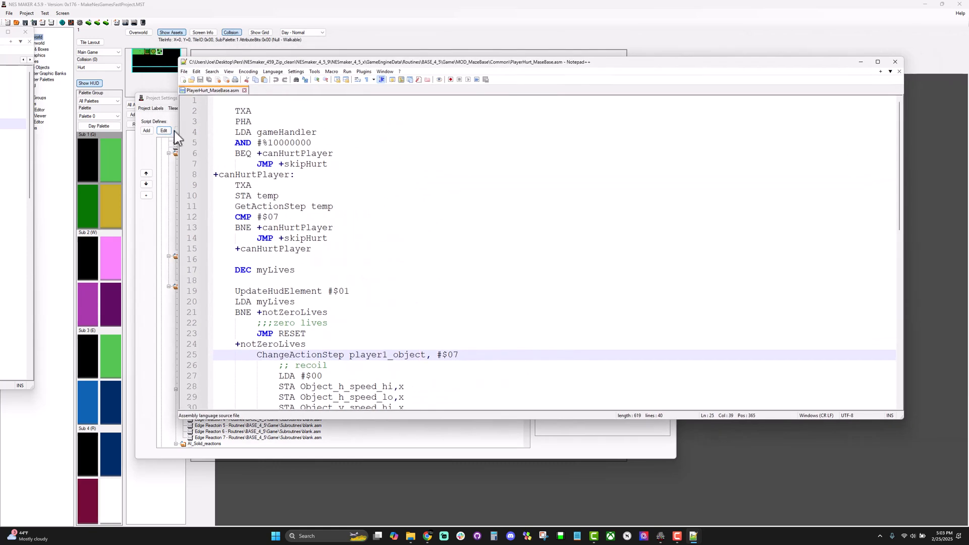
Rearrange the script editor window and examine each part of the ChangeActionStep line: the macro, player1_object and #$07
{"action": "left_click_drag", "start_coordinate": [178, 131], "coordinate": [473, 131]}
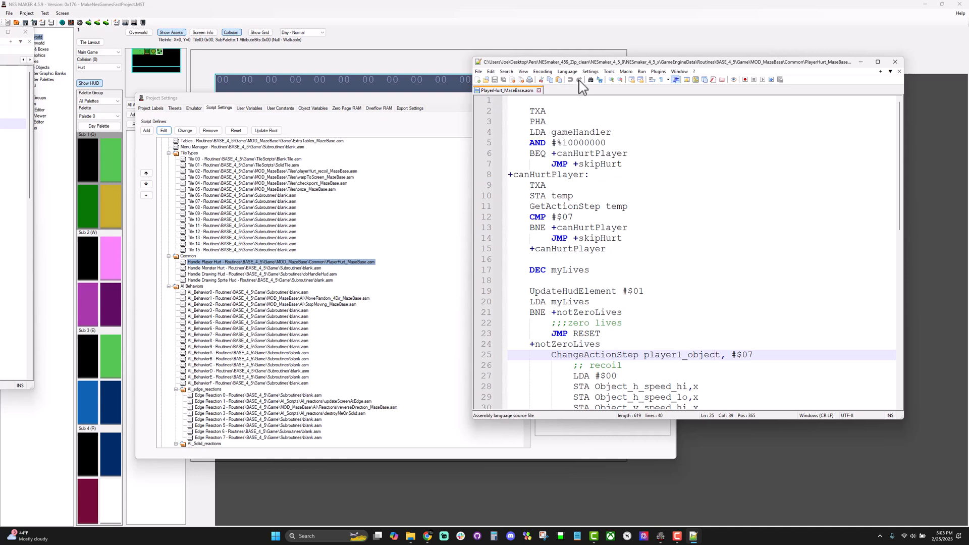
{"action": "left_click_drag", "start_coordinate": [574, 61], "coordinate": [534, 54]}
{"action": "left_click_drag", "start_coordinate": [426, 120], "coordinate": [327, 116]}
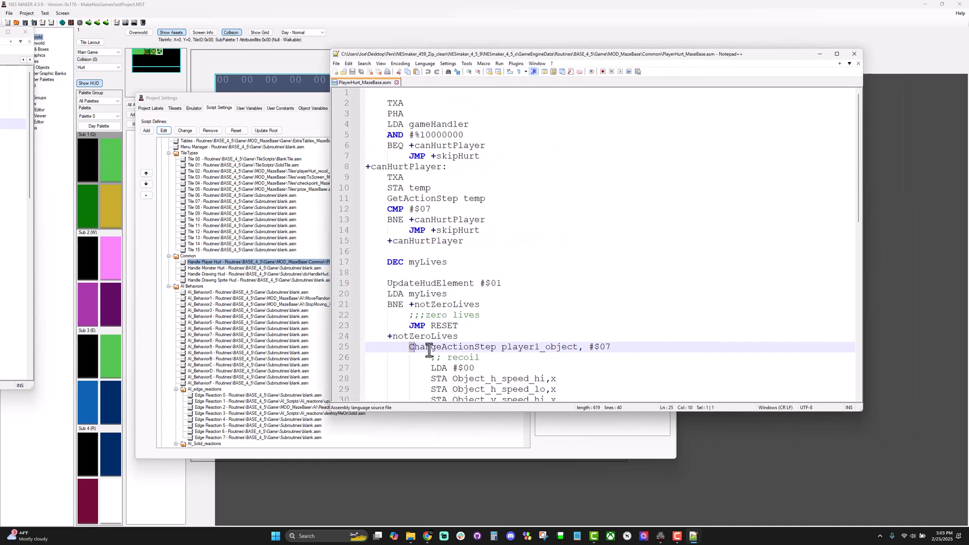
{"action": "left_click_drag", "start_coordinate": [409, 348], "coordinate": [627, 347]}
{"action": "left_click", "coordinate": [481, 353]}
{"action": "double_click", "coordinate": [454, 347]}
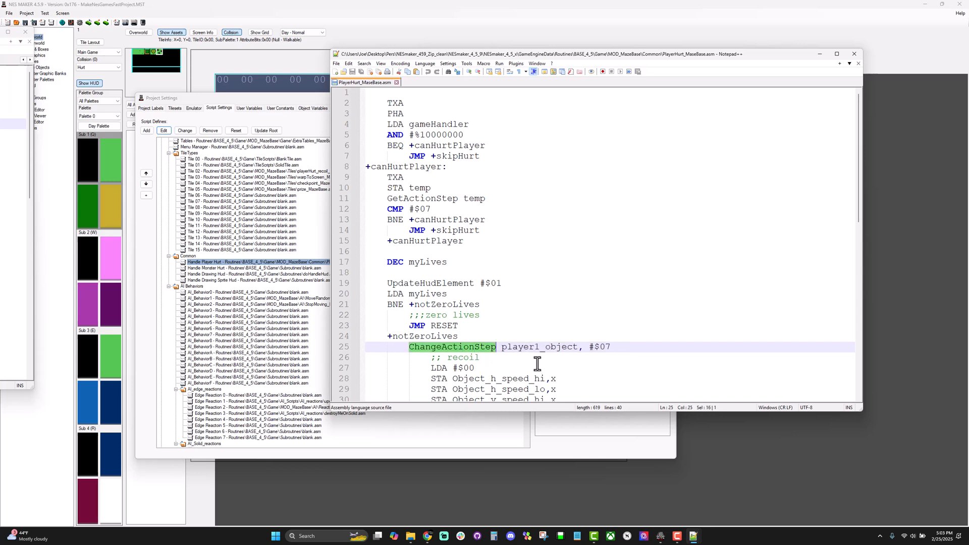
{"action": "left_click", "coordinate": [502, 348]}
{"action": "double_click", "coordinate": [525, 347]}
{"action": "left_click", "coordinate": [608, 349]}
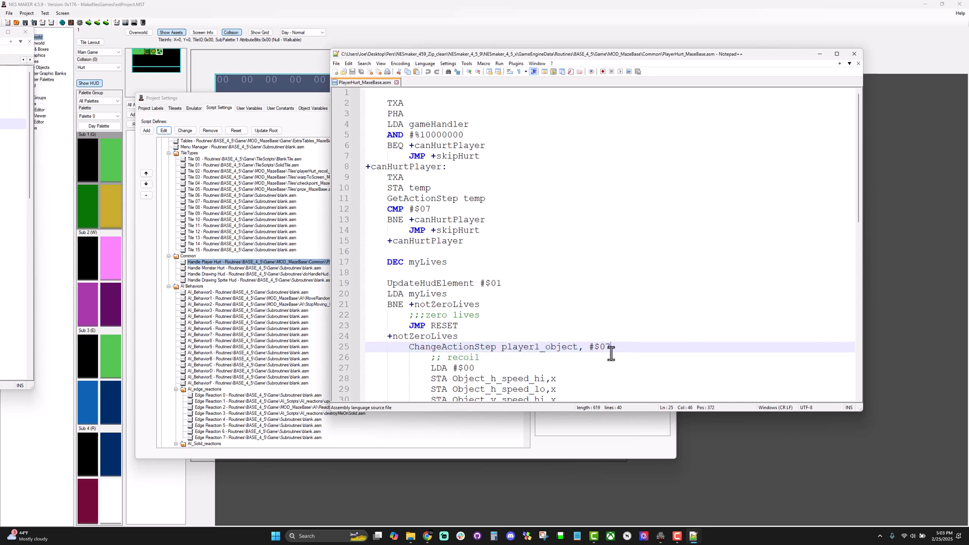
{"action": "left_click_drag", "start_coordinate": [611, 348], "coordinate": [589, 350]}
Leave the project settings and inspect the Player object's action step 7, including its End Animation choices
{"action": "left_click", "coordinate": [326, 103]}
{"action": "left_click", "coordinate": [667, 97]}
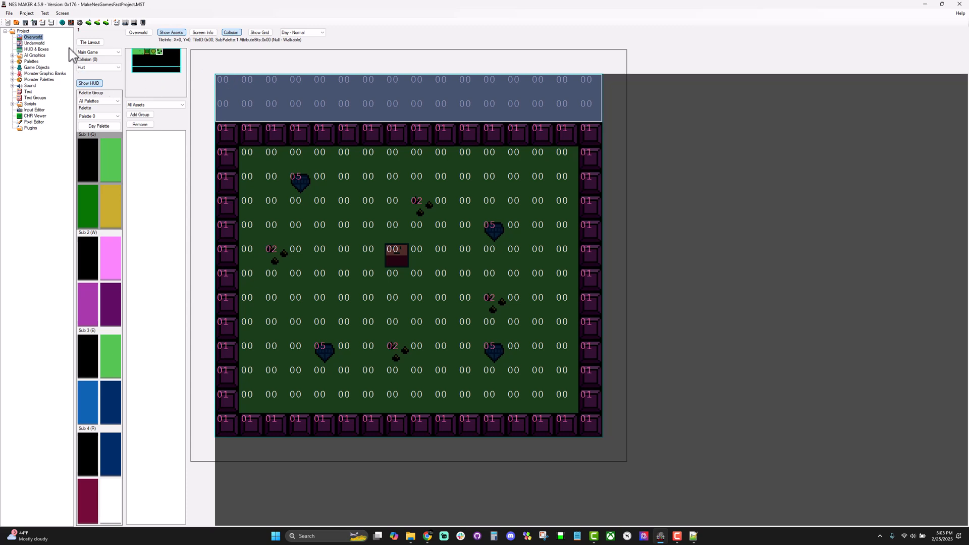
{"action": "left_click", "coordinate": [12, 67]}
{"action": "left_click", "coordinate": [37, 74]}
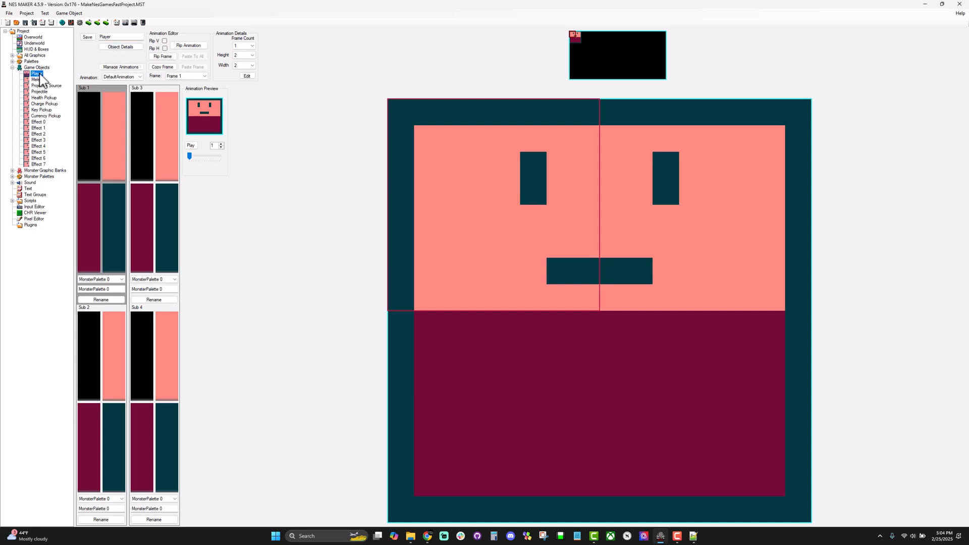
{"action": "left_click", "coordinate": [121, 48]}
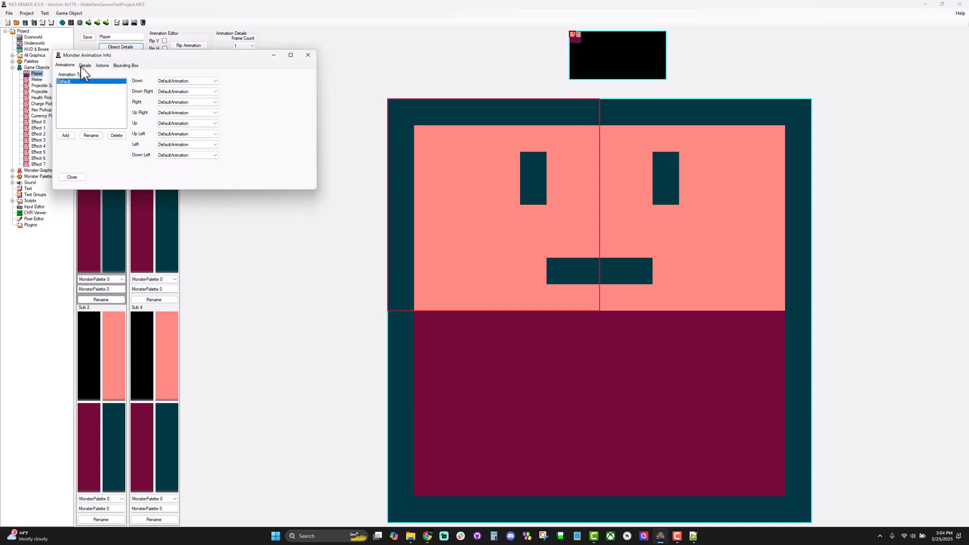
{"action": "left_click", "coordinate": [102, 65]}
{"action": "left_click_drag", "start_coordinate": [126, 58], "coordinate": [258, 85]}
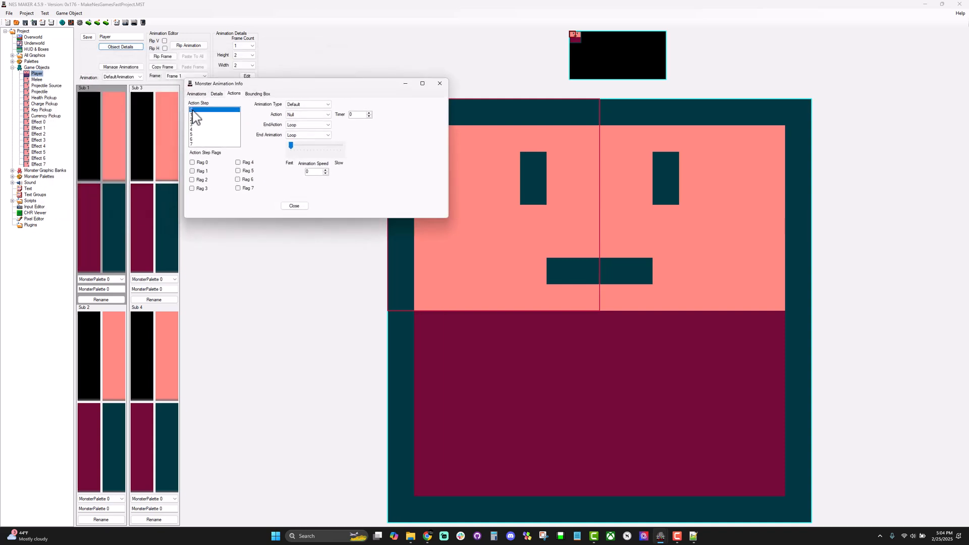
{"action": "left_click", "coordinate": [210, 144]}
{"action": "left_click", "coordinate": [293, 134]}
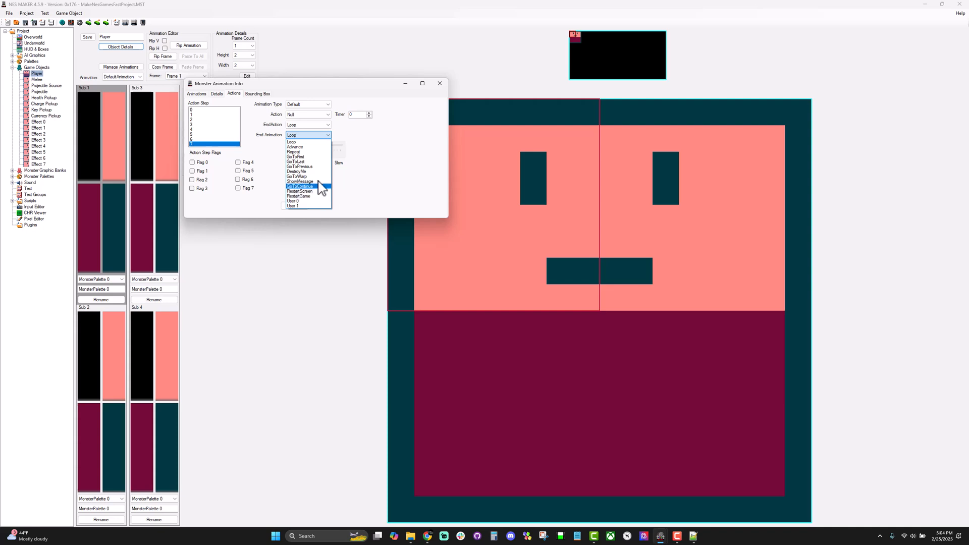
{"action": "left_click", "coordinate": [359, 90]}
{"action": "left_click", "coordinate": [435, 87]}
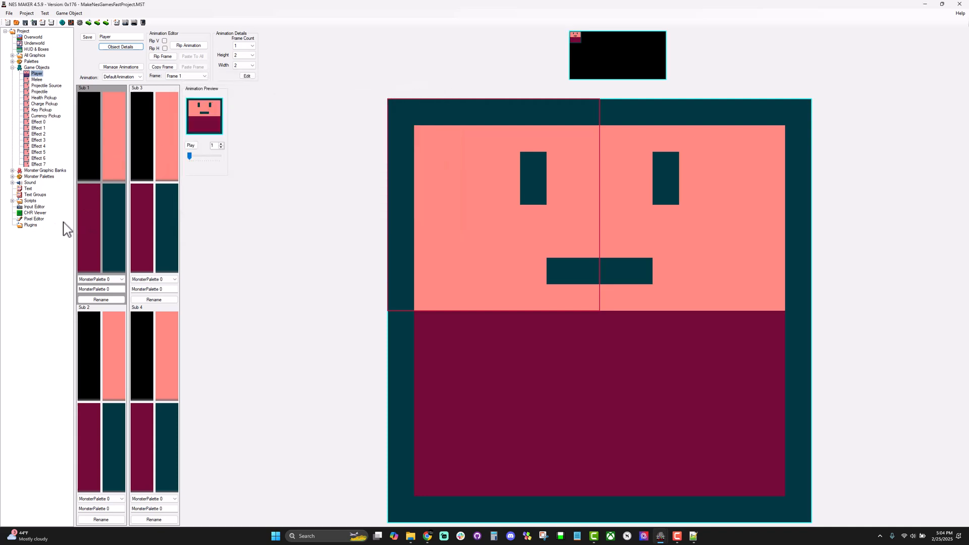
Load the GameObjectTiles tileset into the Pixel Editor and force a square aspect ratio
{"action": "left_click", "coordinate": [40, 220]}
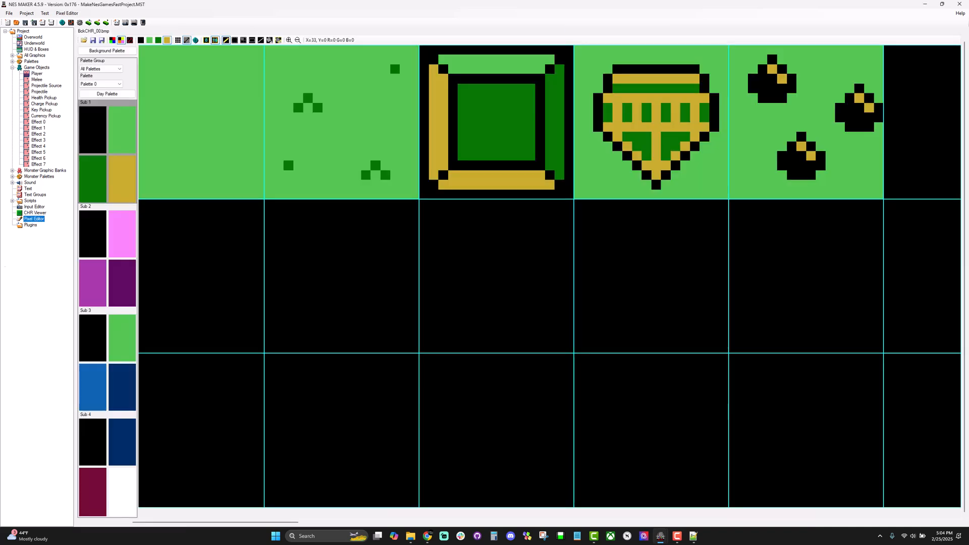
{"action": "left_click", "coordinate": [84, 40]}
{"action": "scroll", "coordinate": [309, 166], "scroll_direction": "up", "scroll_amount": 1}
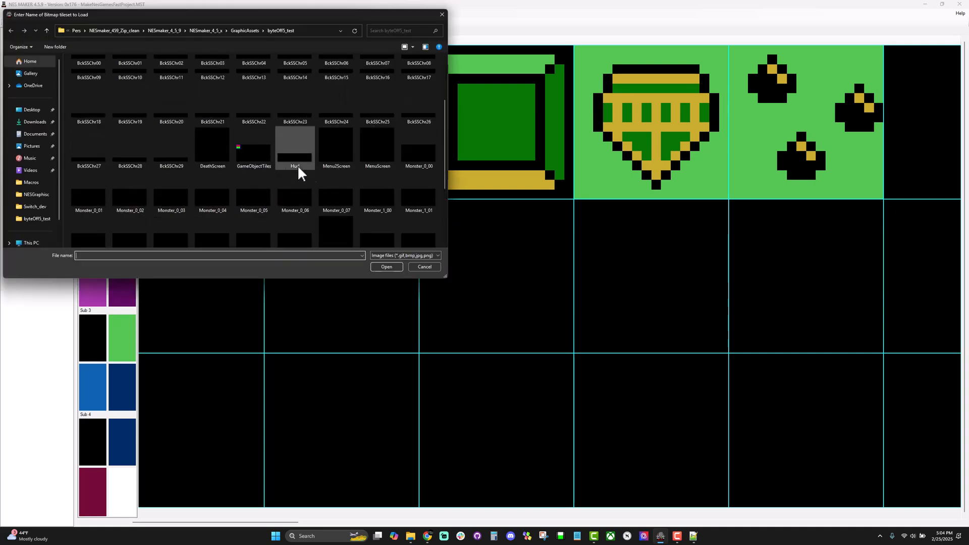
{"action": "left_click", "coordinate": [264, 162]}
{"action": "left_click", "coordinate": [384, 267]}
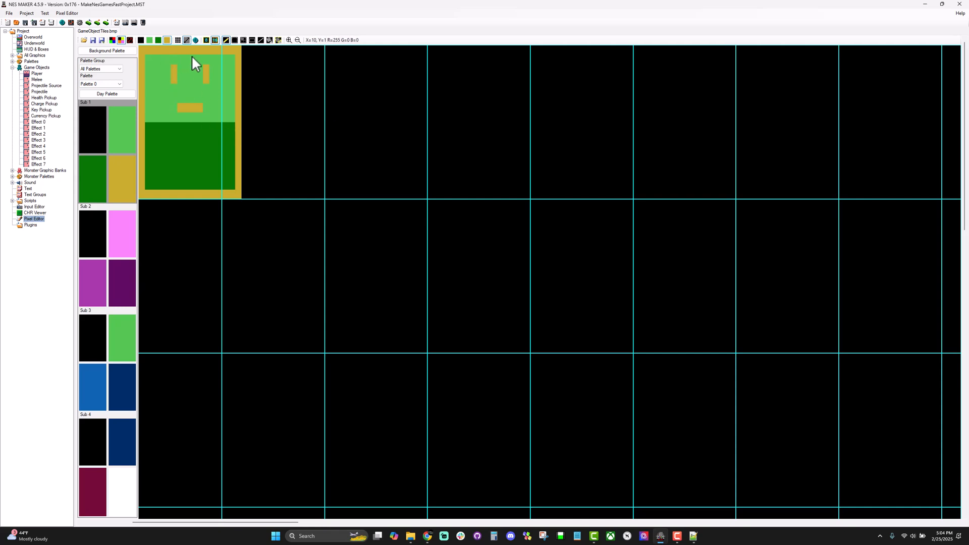
{"action": "left_click", "coordinate": [189, 39]}
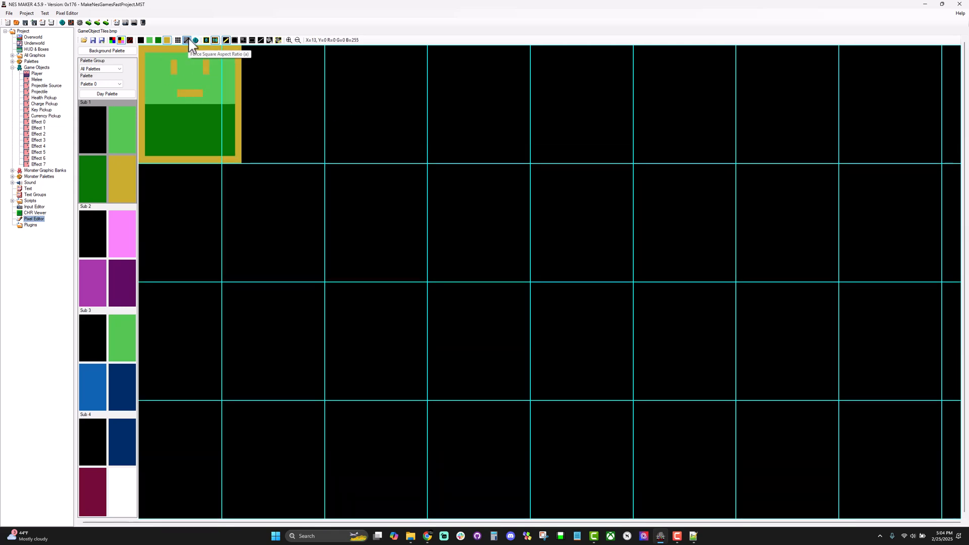
{"action": "left_click", "coordinate": [37, 73]}
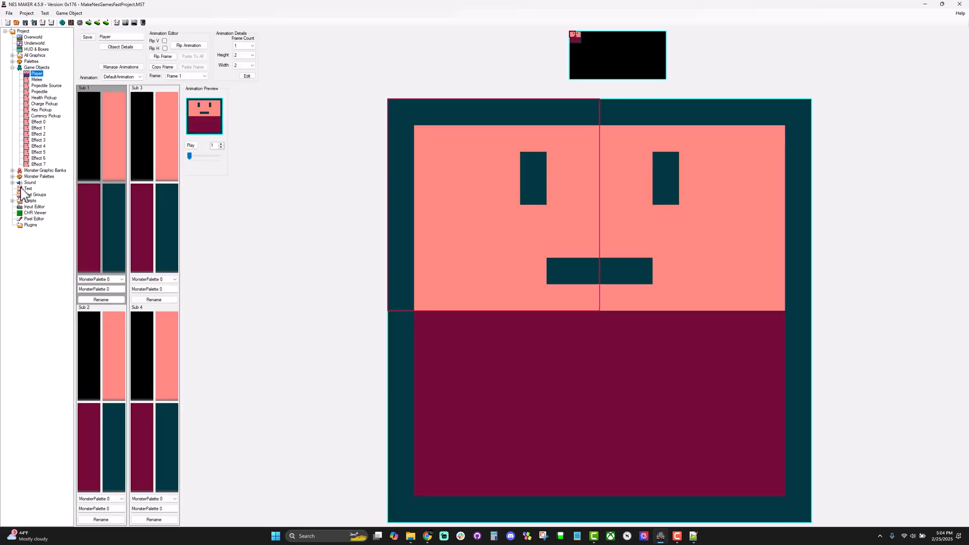
{"action": "left_click", "coordinate": [31, 213]}
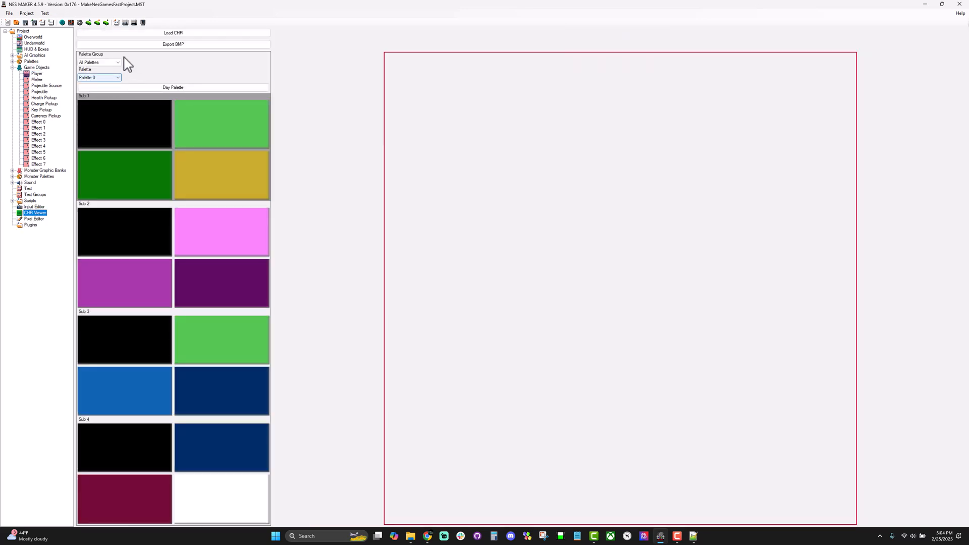
{"action": "left_click", "coordinate": [31, 218]}
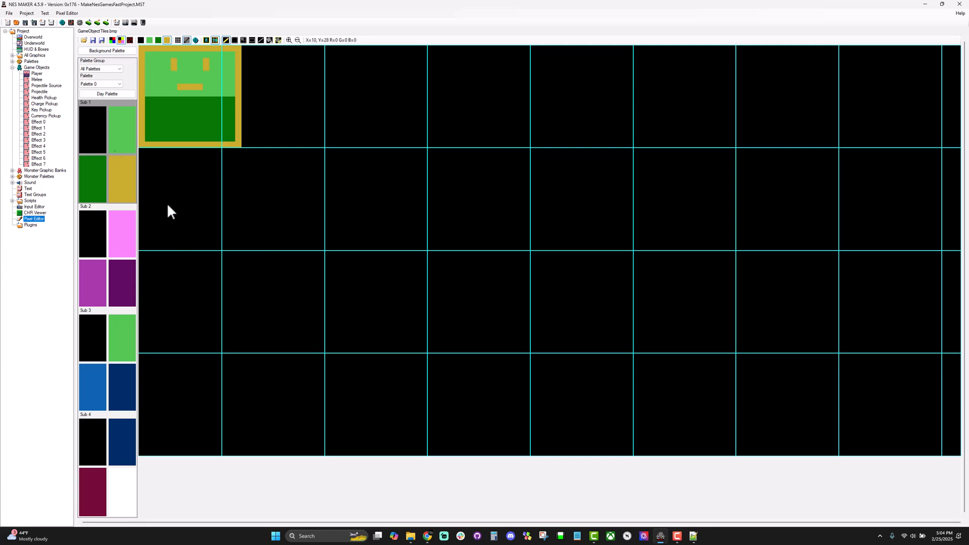
{"action": "left_click", "coordinate": [83, 39]}
{"action": "scroll", "coordinate": [173, 103], "scroll_direction": "down", "scroll_amount": 3}
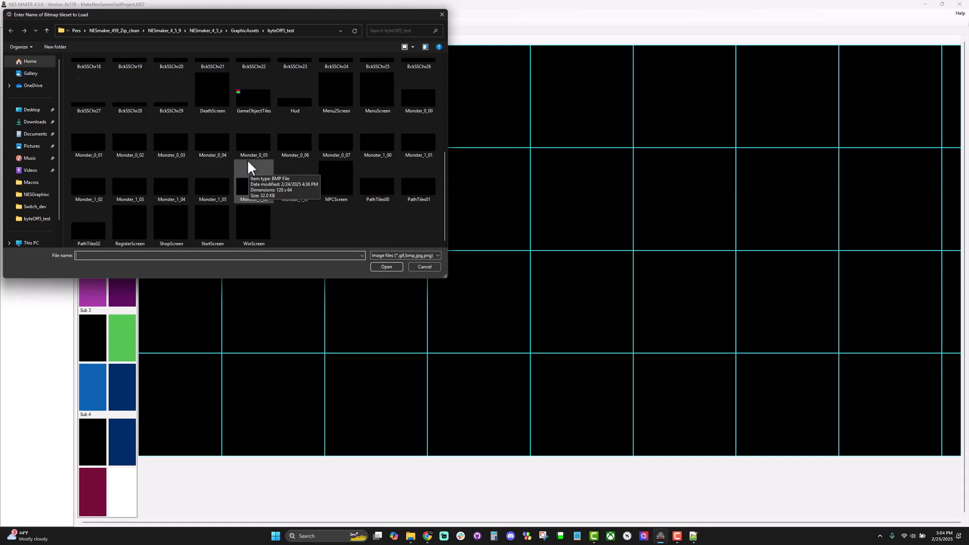
{"action": "double_click", "coordinate": [248, 143]}
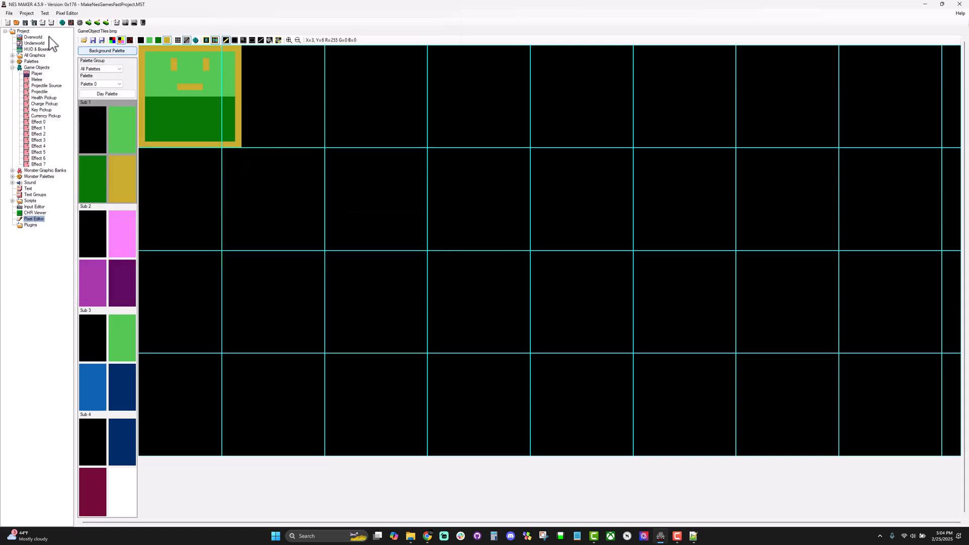
Switch the Pixel Editor to the monster palette and display GameObjectTiles in its palette colors
{"action": "left_click", "coordinate": [33, 37]}
{"action": "left_click", "coordinate": [29, 218]}
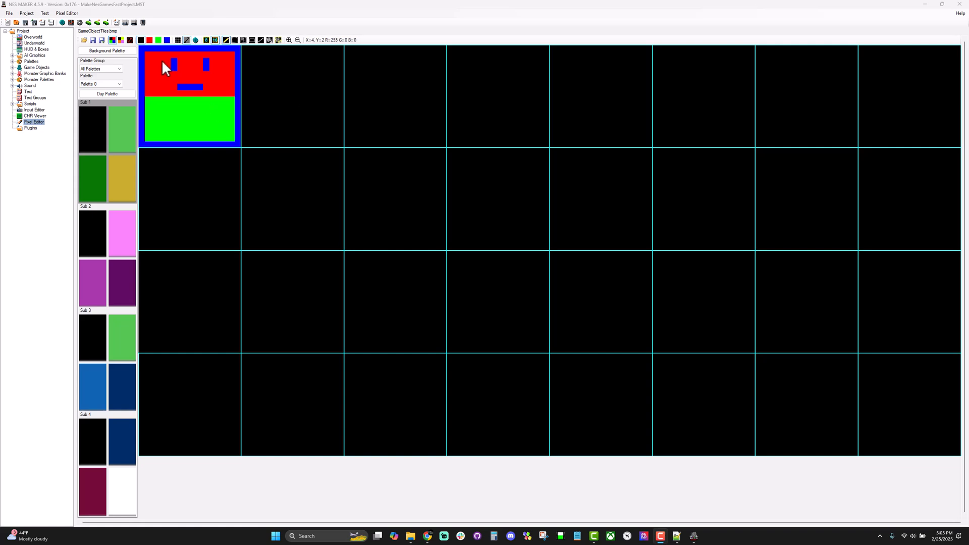
{"action": "left_click", "coordinate": [107, 52]}
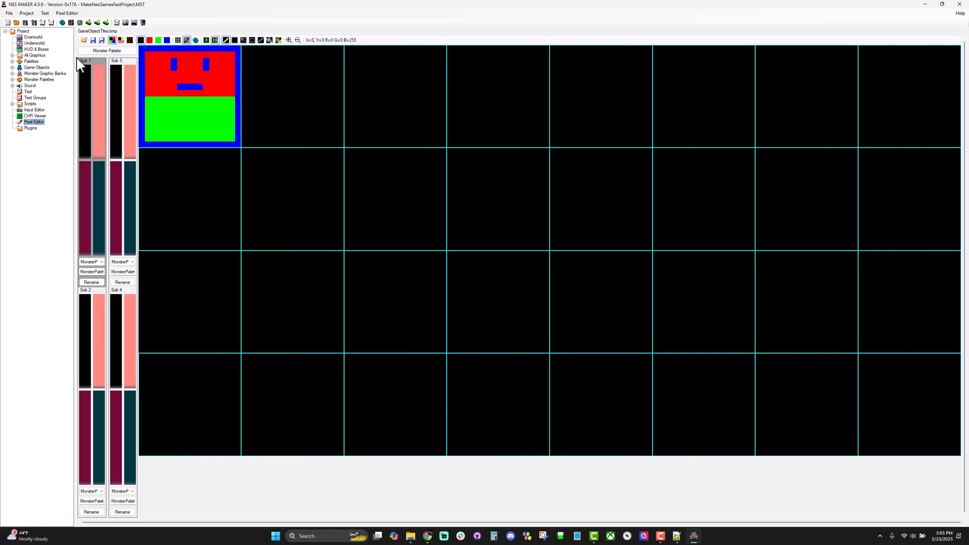
{"action": "left_click", "coordinate": [121, 40]}
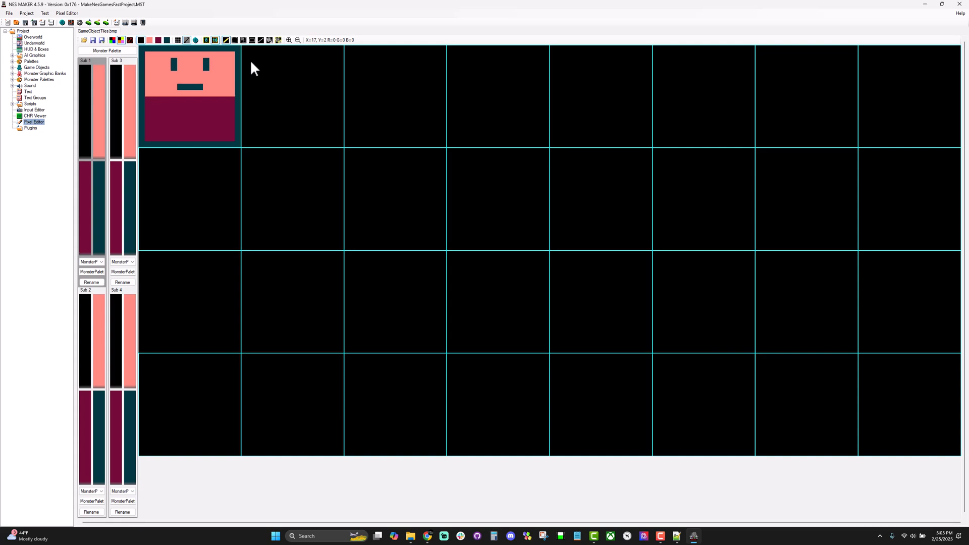
Copy the player's 2x2-tile face and paste it into the adjacent empty slot of GameObjectTiles
{"action": "left_click", "coordinate": [244, 40]}
{"action": "left_click", "coordinate": [169, 67]}
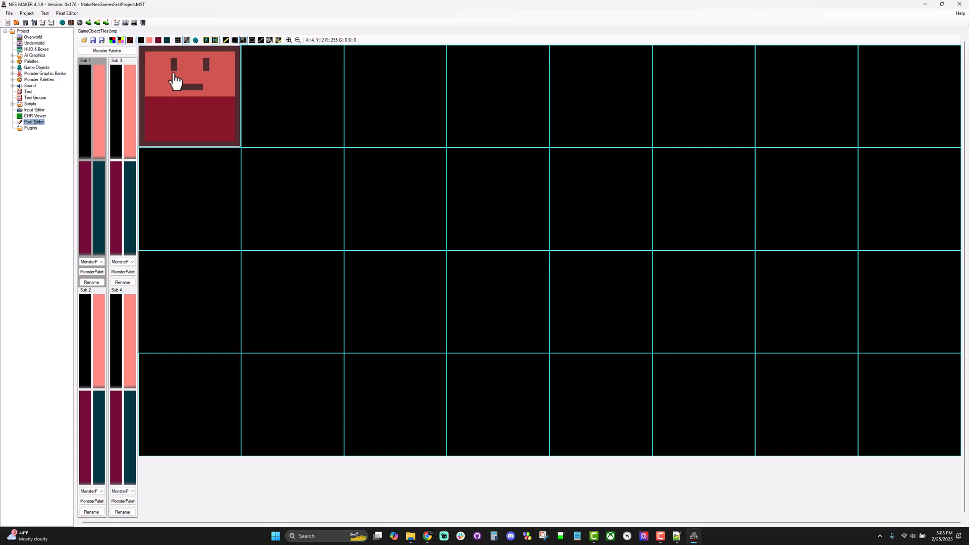
{"action": "key", "text": "ctrl+c"}
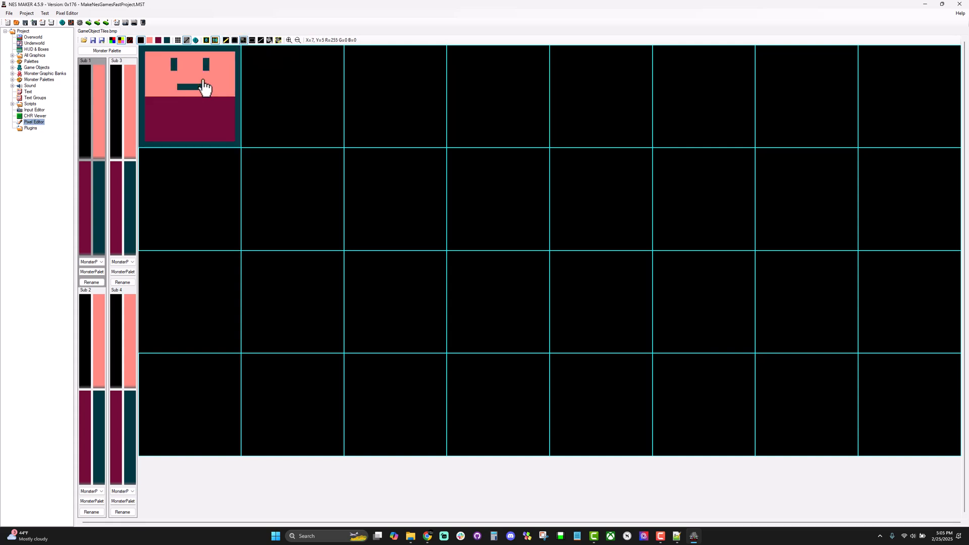
{"action": "left_click", "coordinate": [276, 81]}
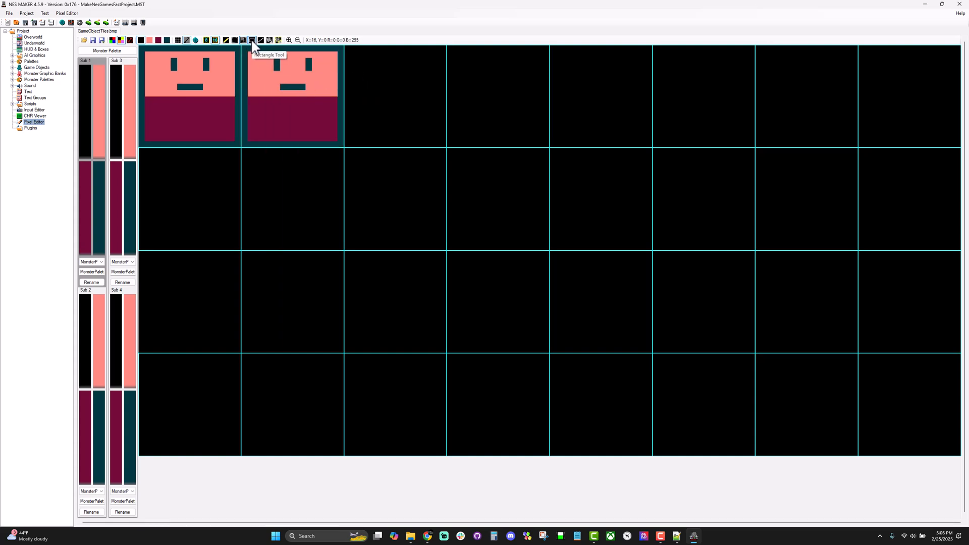
Redraw the copied face as a hurt frame with X-shaped eyes and a small square open mouth in dark teal
{"action": "left_click", "coordinate": [225, 40]}
{"action": "left_click", "coordinate": [128, 96]}
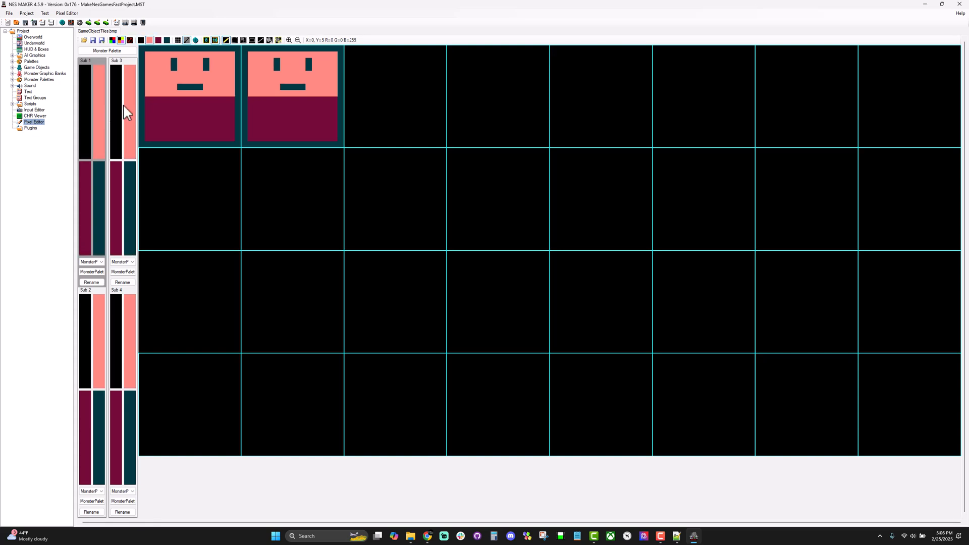
{"action": "left_click", "coordinate": [141, 40]}
{"action": "left_click", "coordinate": [292, 93]}
{"action": "left_click", "coordinate": [95, 178]}
{"action": "left_click", "coordinate": [291, 89]}
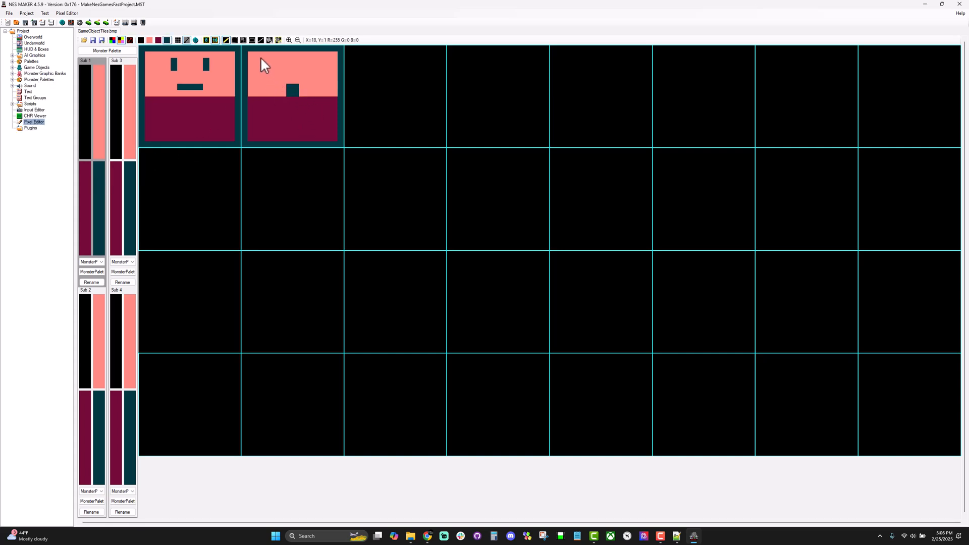
{"action": "left_click_drag", "start_coordinate": [264, 59], "coordinate": [277, 74]}
{"action": "left_click", "coordinate": [265, 73]}
Try pasting copies of the X-eyed face into the next three slots of the top row
{"action": "left_click", "coordinate": [243, 40]}
{"action": "left_click", "coordinate": [281, 87]}
{"action": "key", "text": "ctrl+c"}
{"action": "key", "text": "ctrl+v"}
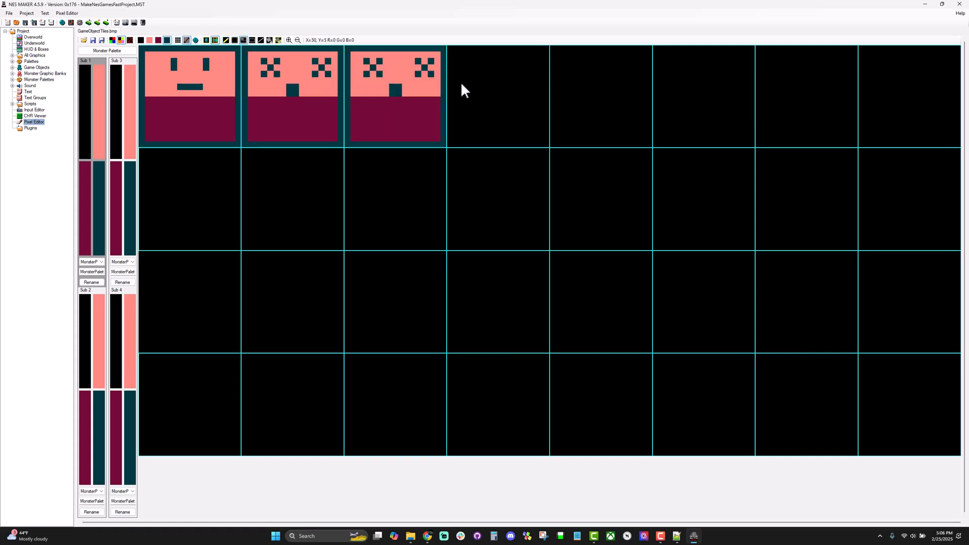
{"action": "key", "text": "ctrl+v"}
{"action": "key", "text": "ctrl+v"}
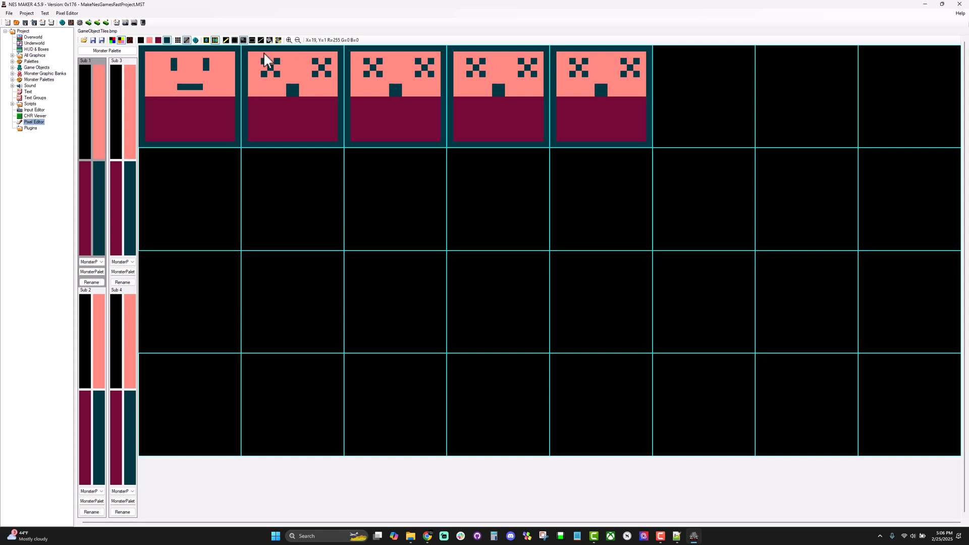
Undo the extra pasted copies, keeping only the original face and the first X-eyed face
{"action": "left_click_drag", "start_coordinate": [352, 56], "coordinate": [445, 146]}
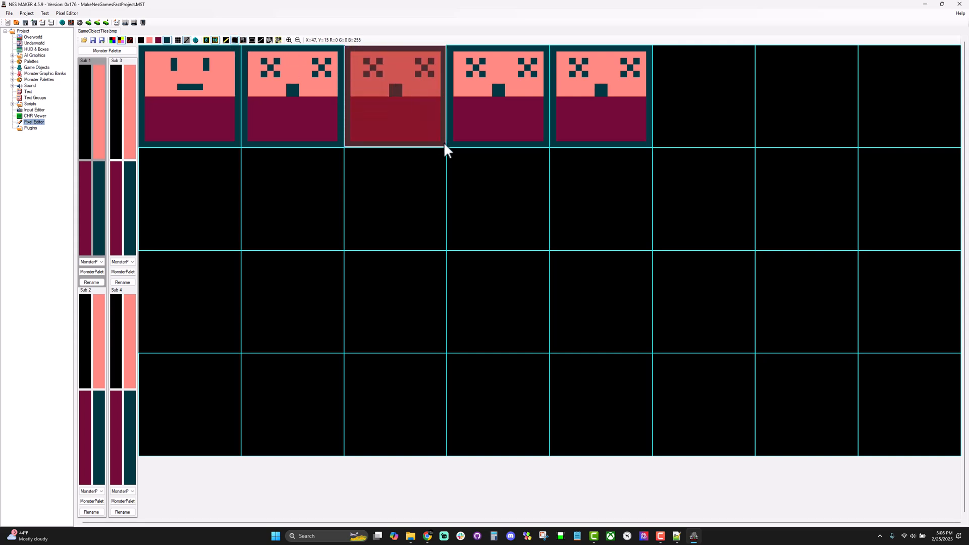
{"action": "key", "text": "ctrl+c"}
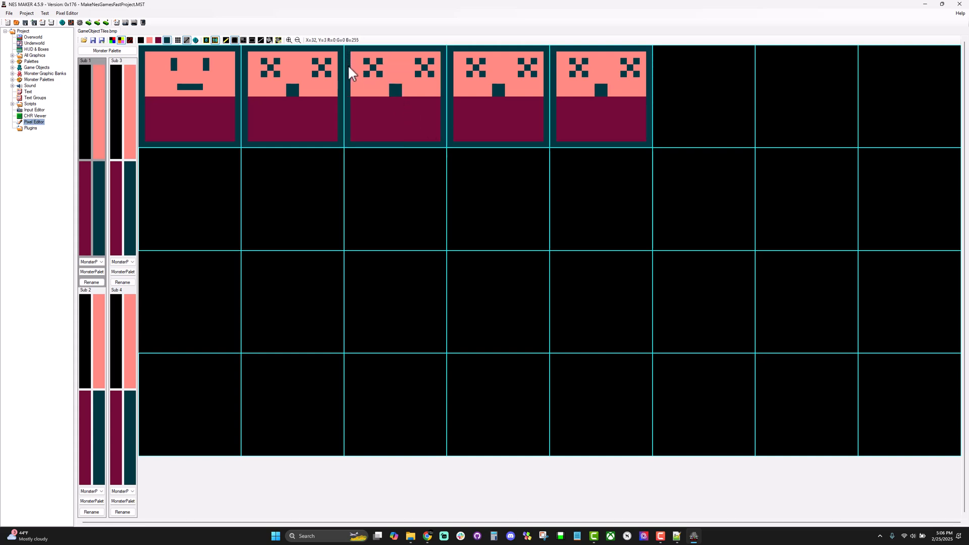
{"action": "key", "text": "ctrl+v"}
{"action": "key", "text": "ctrl+z"}
{"action": "key", "text": "ctrl+z"}
{"action": "key", "text": "ctrl+z"}
{"action": "key", "text": "ctrl+z"}
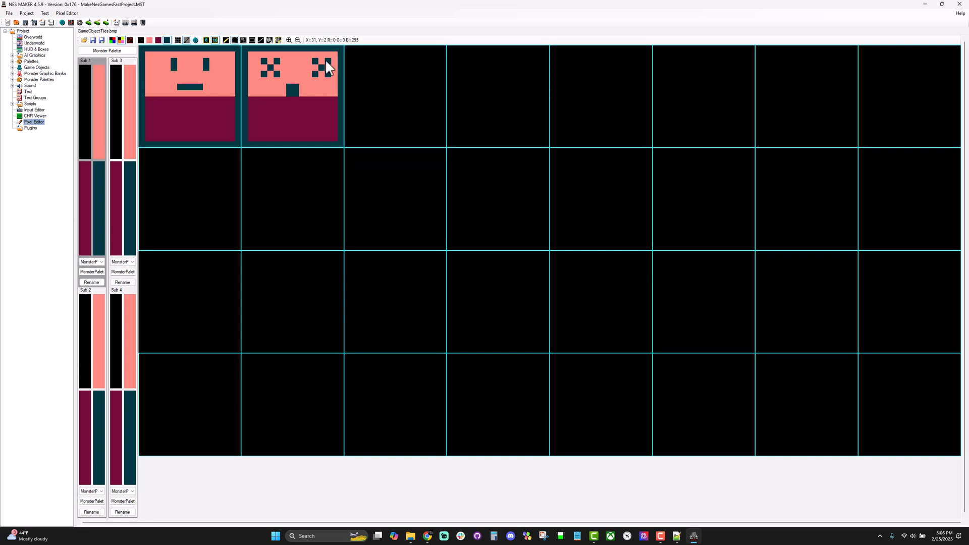
Copy the X-eyed face from the second slot and paste it into the third slot
{"action": "left_click", "coordinate": [244, 39]}
{"action": "left_click", "coordinate": [280, 95]}
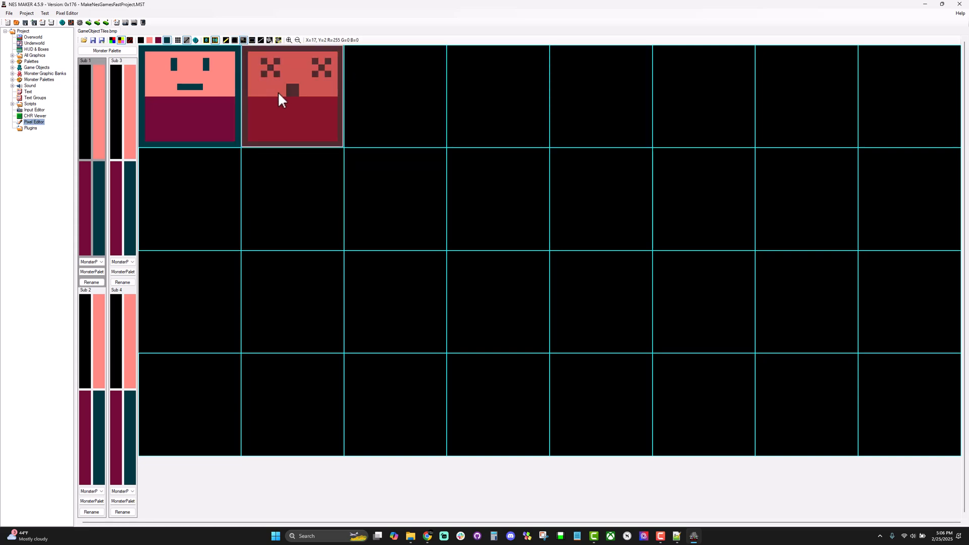
{"action": "left_click", "coordinate": [207, 77]}
{"action": "left_click", "coordinate": [251, 68]}
{"action": "left_click", "coordinate": [292, 104]}
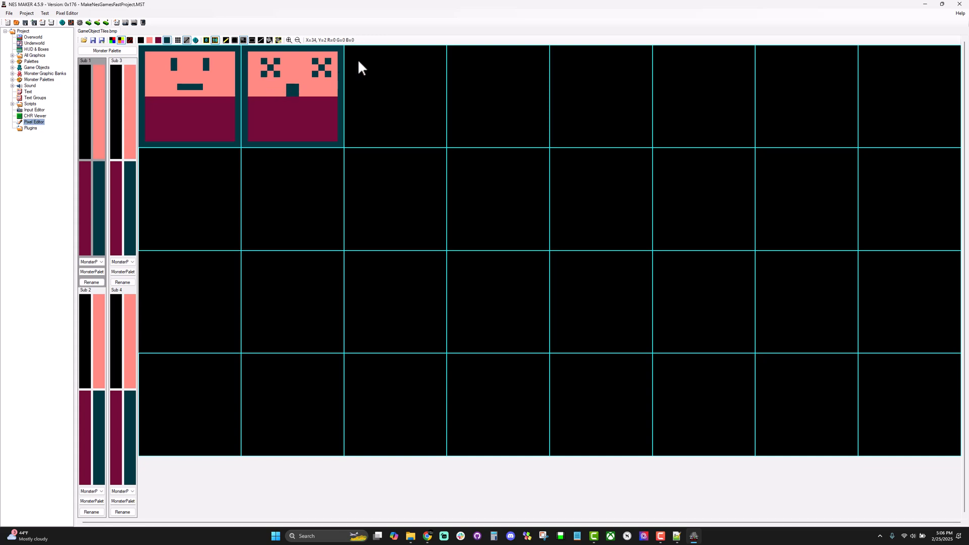
{"action": "key", "text": "ctrl+v"}
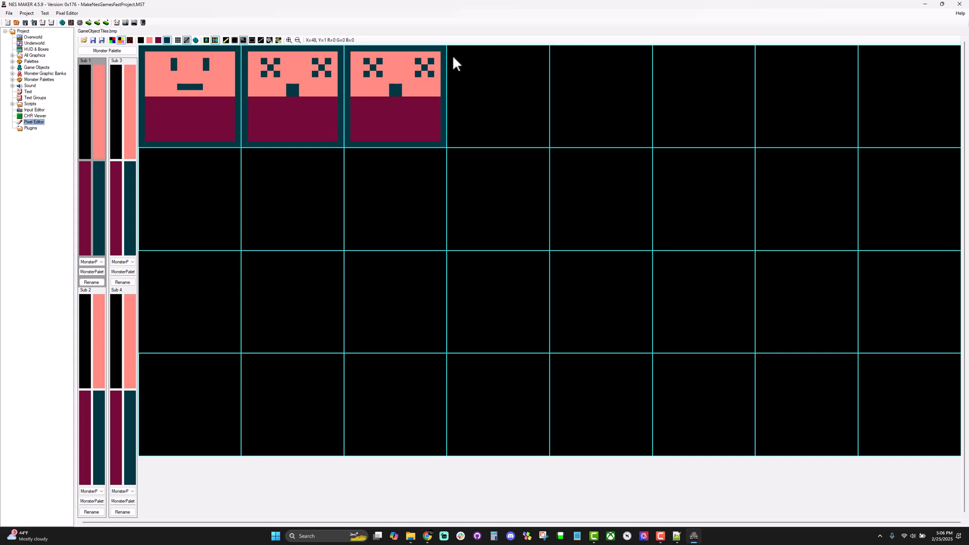
Paste the X-eyed face into the fourth and fifth slots of the top row
{"action": "key", "text": "ctrl+v"}
{"action": "key", "text": "ctrl+v"}
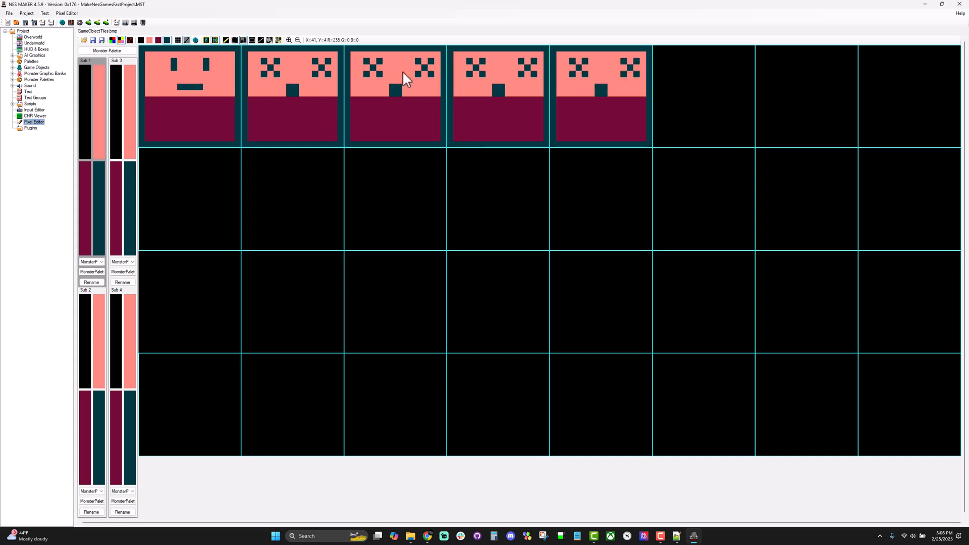
Paste progressively lower copies of the X-eyed face over slots three, four and five, shifted down about 3, 7 and 11 pixels
{"action": "left_click", "coordinate": [235, 40]}
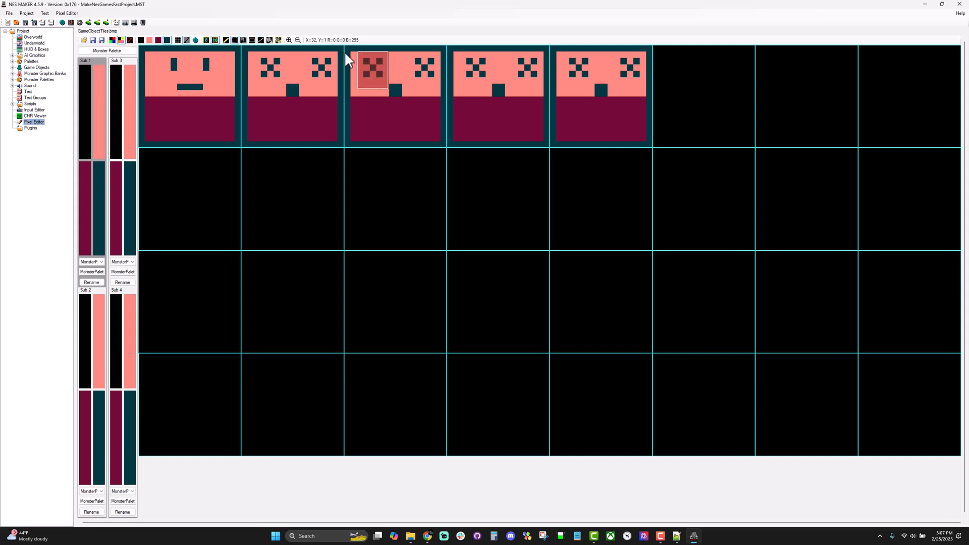
{"action": "left_click_drag", "start_coordinate": [345, 53], "coordinate": [382, 93]}
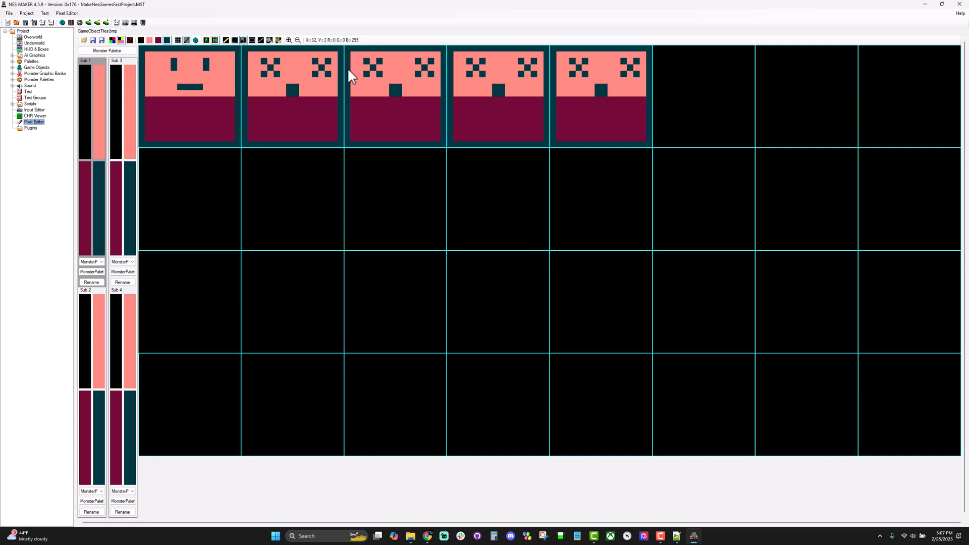
{"action": "key", "text": "ctrl+v"}
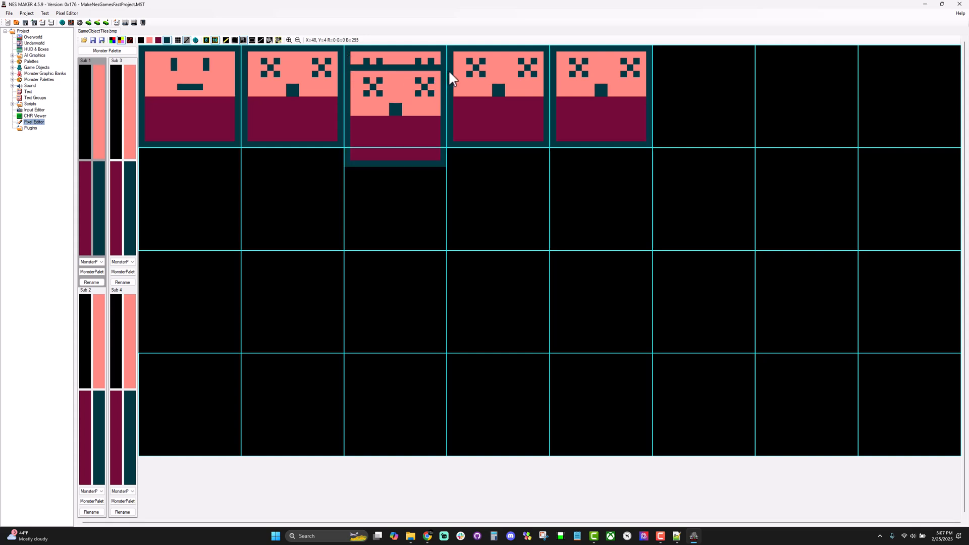
{"action": "key", "text": "ctrl+v"}
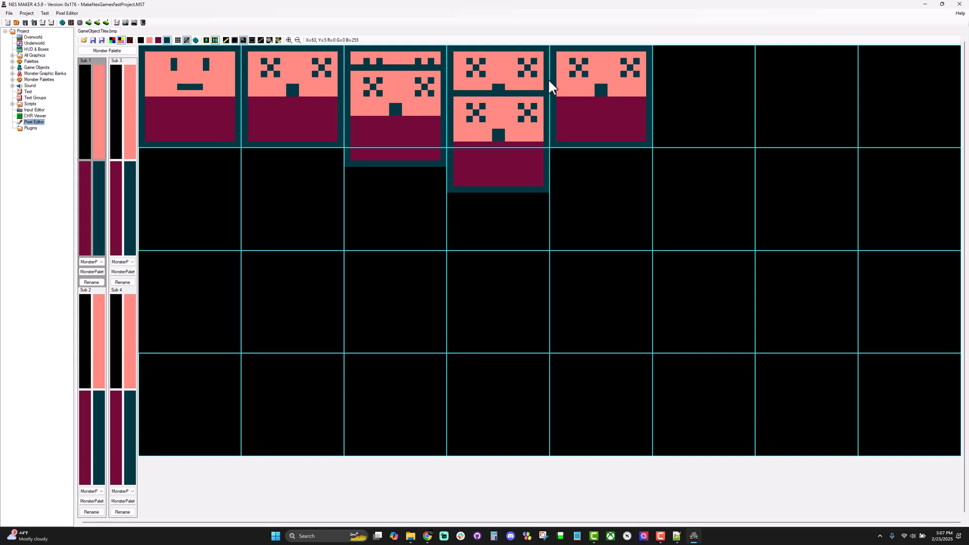
{"action": "key", "text": "ctrl+v"}
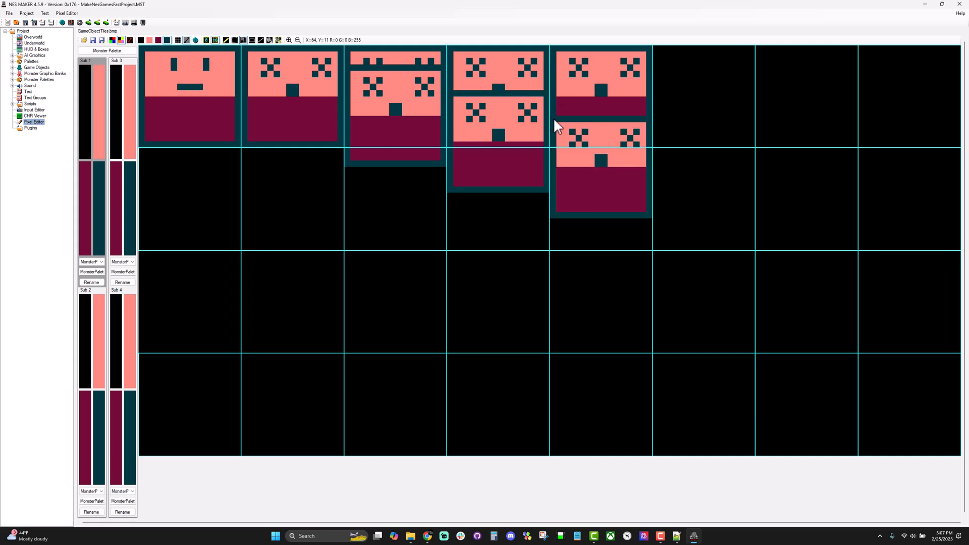
Fill black over the overflow below the top row and the leftover face parts above the lowered copies in slots three to five
{"action": "left_click", "coordinate": [252, 40]}
{"action": "left_click", "coordinate": [80, 106]}
{"action": "mouse_move", "coordinate": [339, 150]}
{"action": "left_mouse_down"}
{"action": "mouse_move", "coordinate": [567, 235]}
{"action": "mouse_move", "coordinate": [689, 256]}
{"action": "left_mouse_up"}
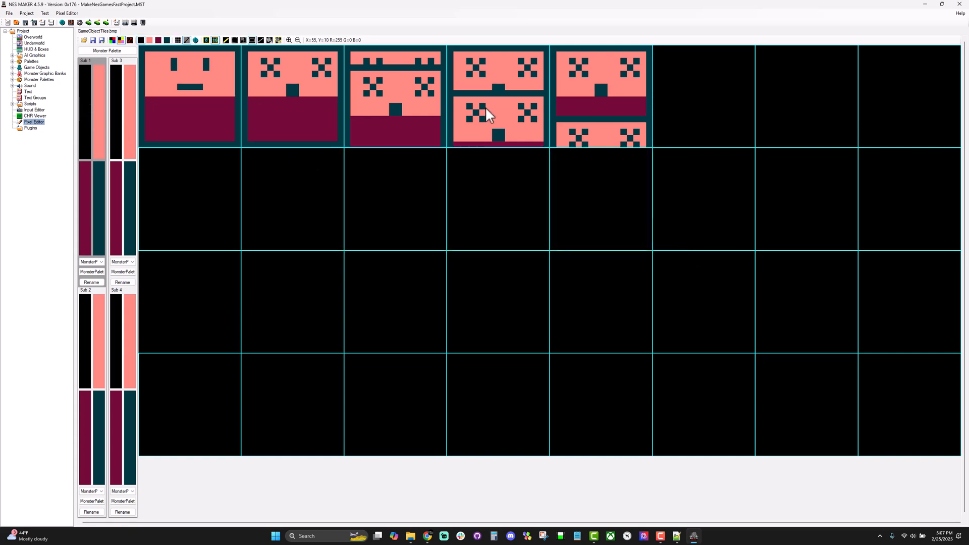
{"action": "left_click_drag", "start_coordinate": [346, 48], "coordinate": [659, 65]}
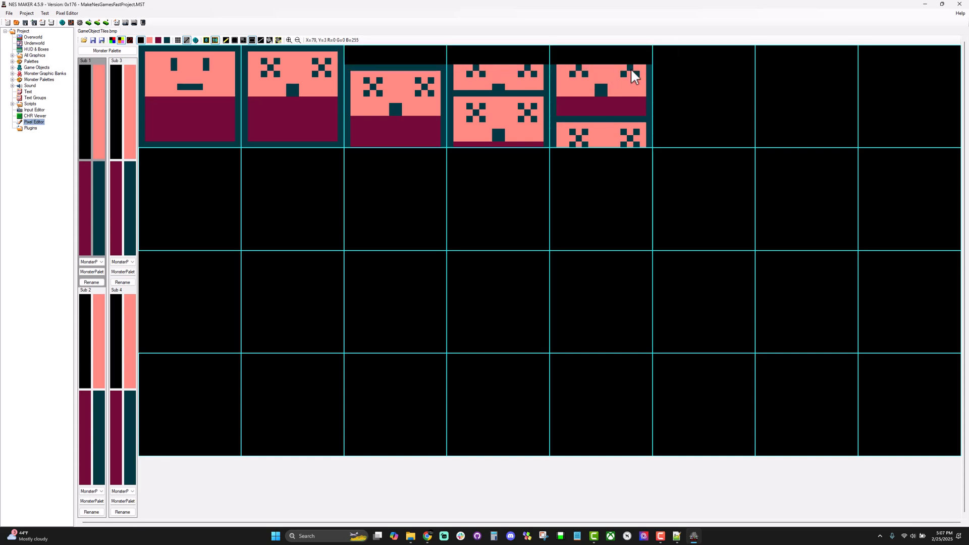
{"action": "left_click_drag", "start_coordinate": [512, 81], "coordinate": [656, 111]}
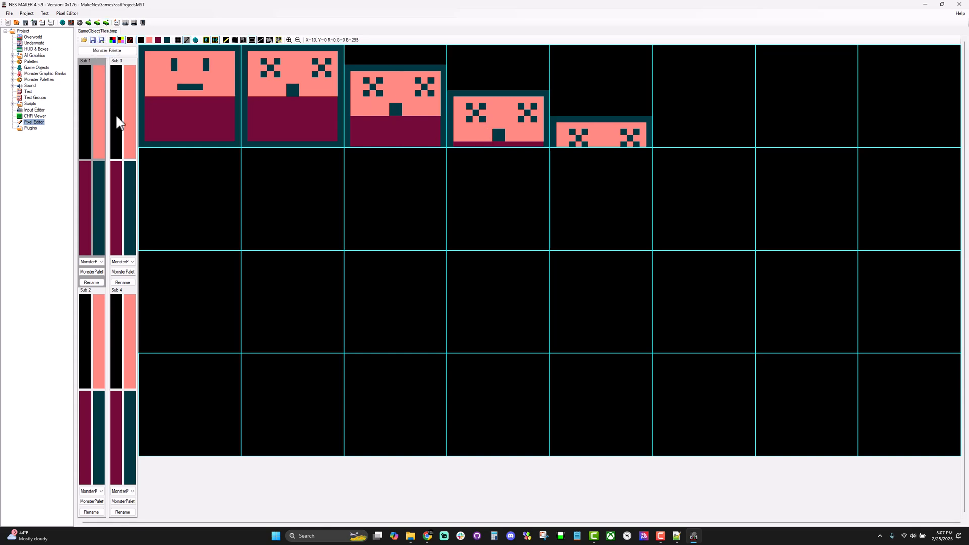
Open the Player game object and refresh its tile sheet with the new face frames
{"action": "left_click", "coordinate": [12, 67]}
{"action": "left_click", "coordinate": [36, 73]}
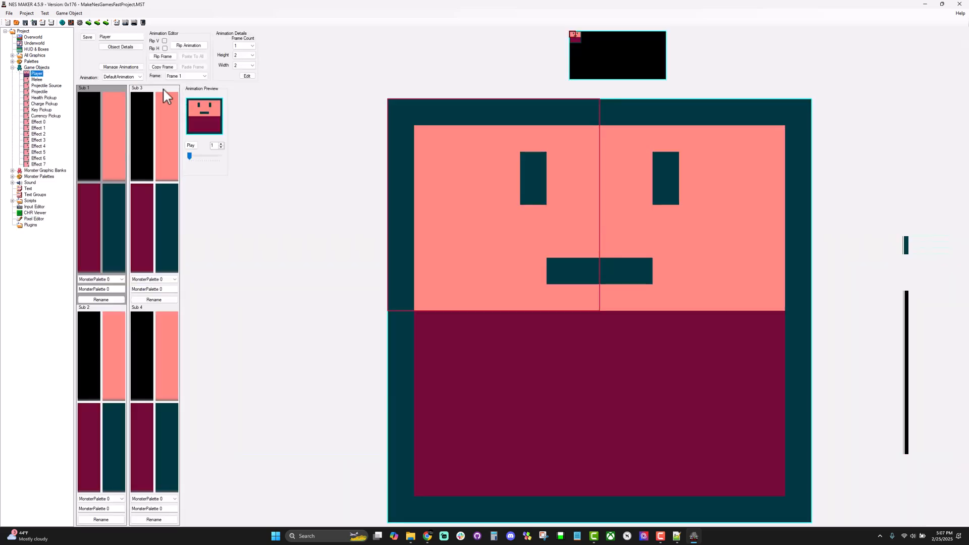
{"action": "left_click", "coordinate": [124, 77]}
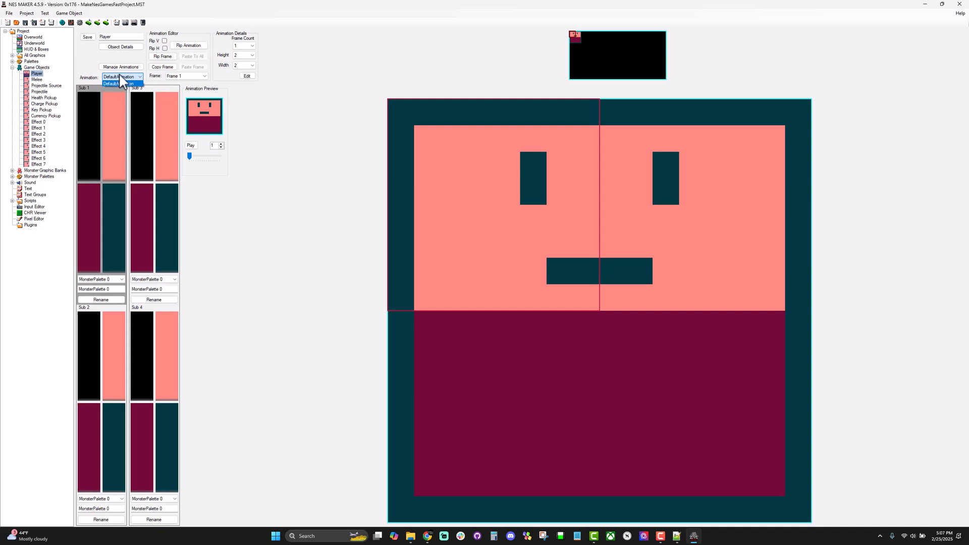
{"action": "left_click", "coordinate": [578, 61]}
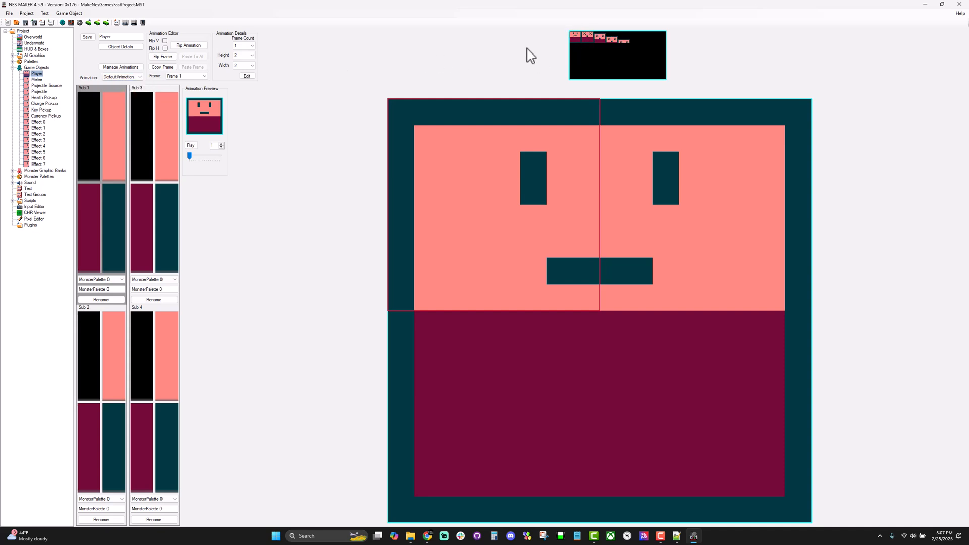
Rename the Player's DefaultAnimation as normal
{"action": "left_click", "coordinate": [131, 66]}
{"action": "left_click", "coordinate": [112, 116]}
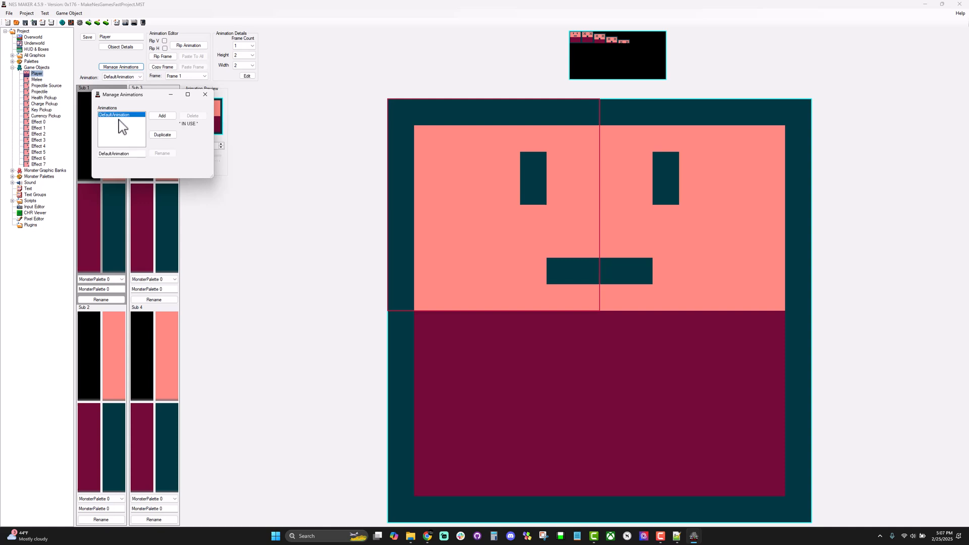
{"action": "double_click", "coordinate": [131, 153]}
{"action": "type", "text": "nom"}
{"action": "left_click", "coordinate": [162, 153]}
Add a second Player animation named death and finish managing the animations
{"action": "left_click", "coordinate": [162, 116]}
{"action": "double_click", "coordinate": [133, 153]}
{"action": "type", "text": "death"}
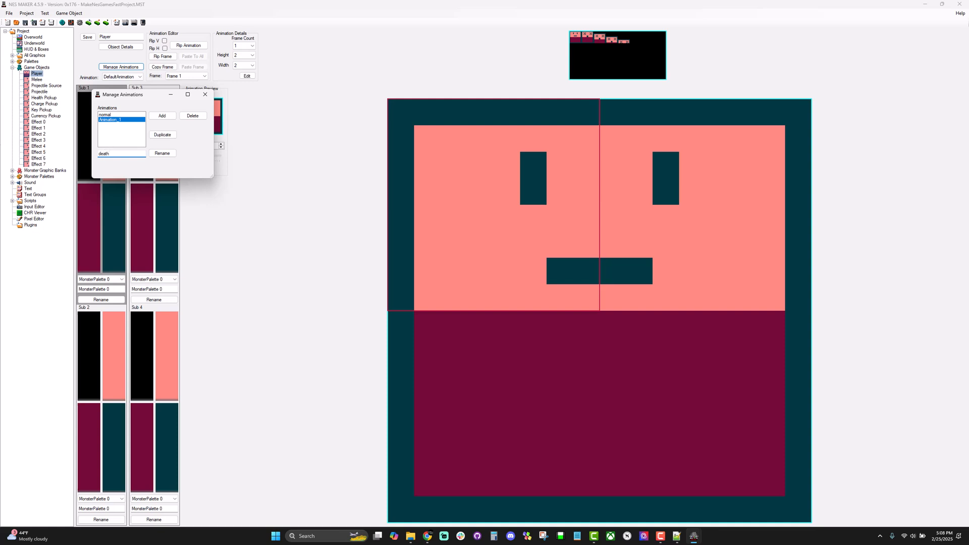
{"action": "left_click", "coordinate": [166, 153]}
{"action": "left_click", "coordinate": [204, 94]}
Set the death animation's frame count to 4 and build frame 1 from the full X-eyed face in the sheet's second slot
{"action": "left_click", "coordinate": [139, 77]}
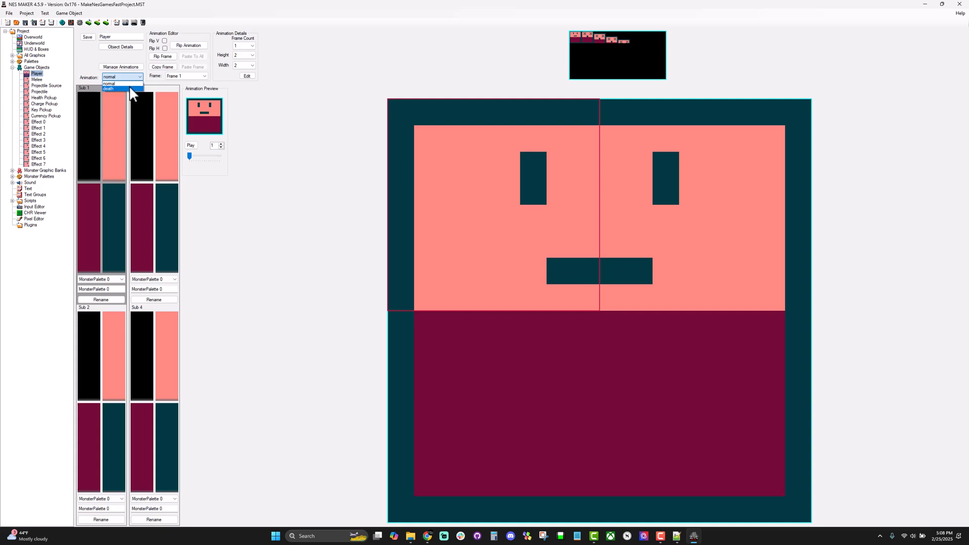
{"action": "left_click", "coordinate": [129, 88]}
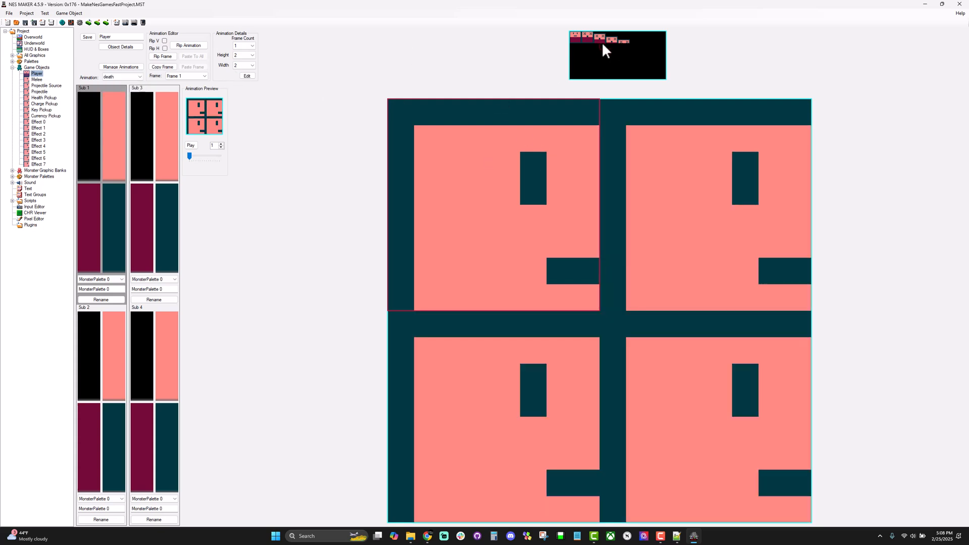
{"action": "left_click", "coordinate": [246, 46]}
{"action": "left_click", "coordinate": [247, 71]}
{"action": "left_click", "coordinate": [588, 38]}
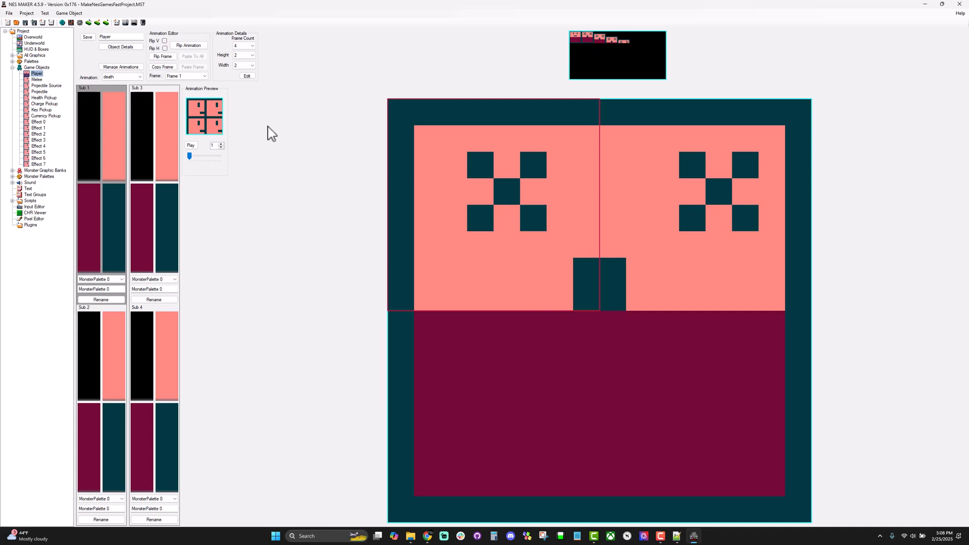
Build frame 2 of the death animation from the four tiles of the slightly lowered face in the third slot
{"action": "left_click", "coordinate": [203, 76]}
{"action": "left_click", "coordinate": [202, 88]}
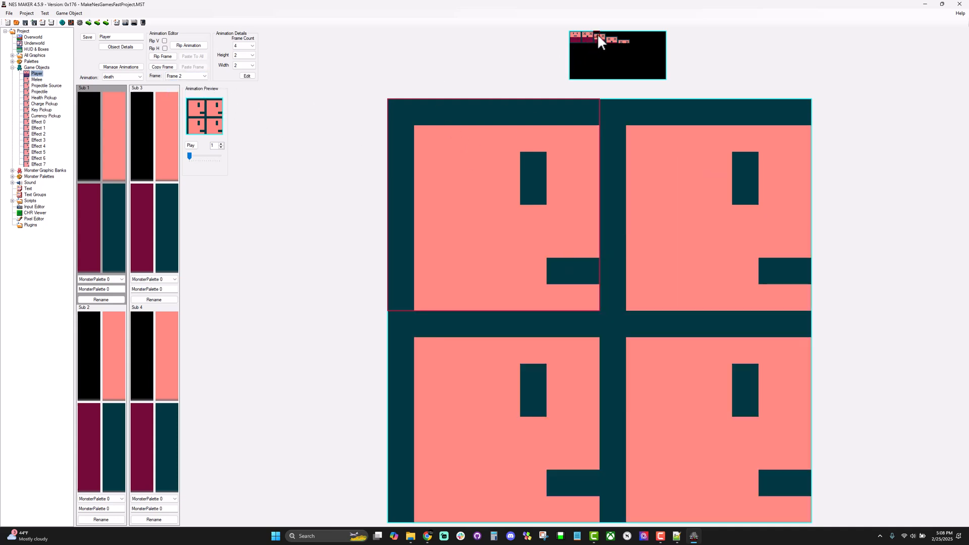
{"action": "left_click", "coordinate": [597, 36]}
{"action": "left_click", "coordinate": [607, 40]}
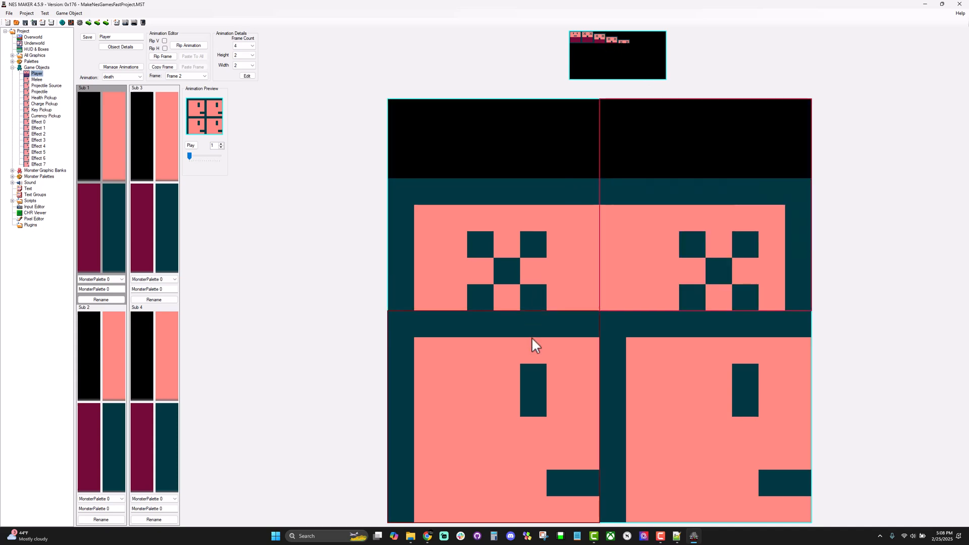
{"action": "left_click", "coordinate": [593, 42]}
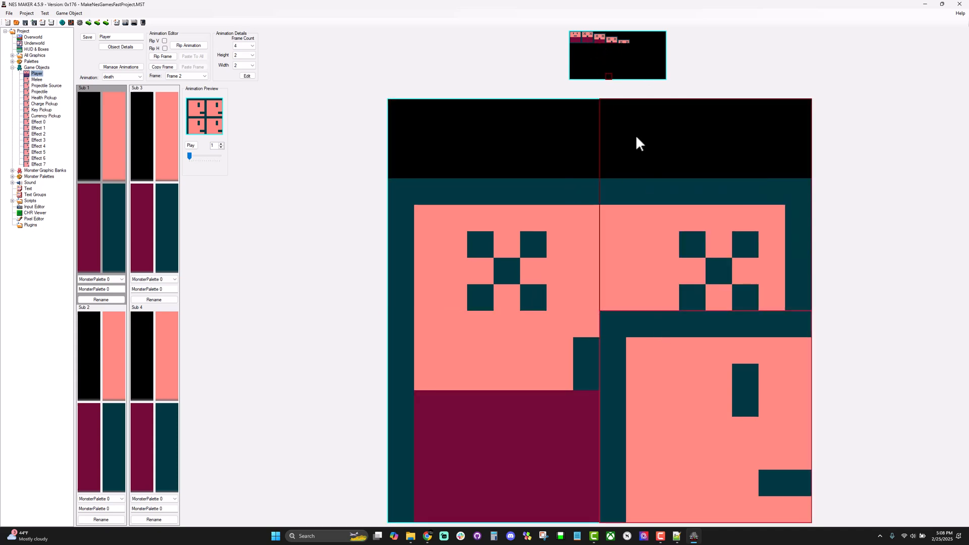
{"action": "left_click", "coordinate": [600, 38]}
Build frame 3 of the death animation from the four tiles of the half-sunken face in the fourth slot
{"action": "left_click", "coordinate": [199, 76]}
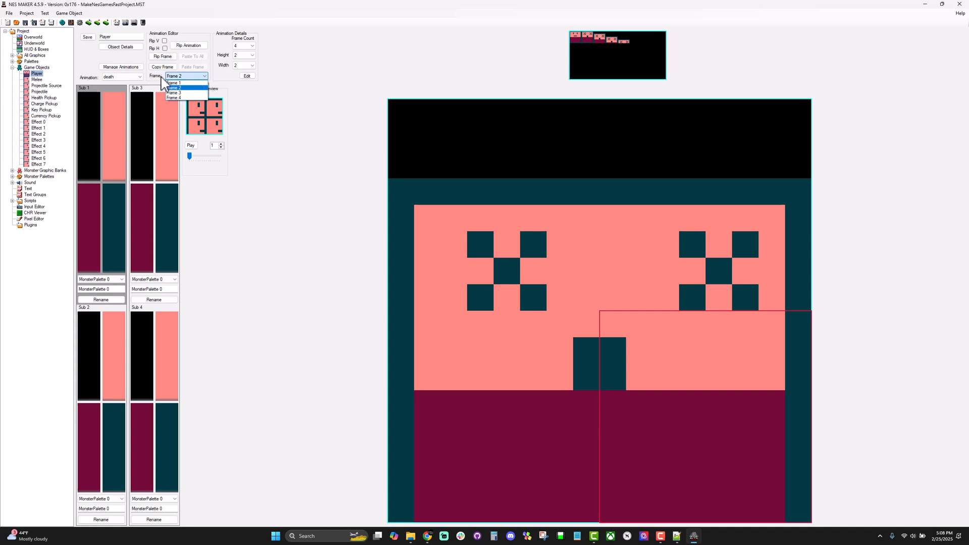
{"action": "left_click", "coordinate": [182, 94]}
{"action": "left_click", "coordinate": [465, 157]}
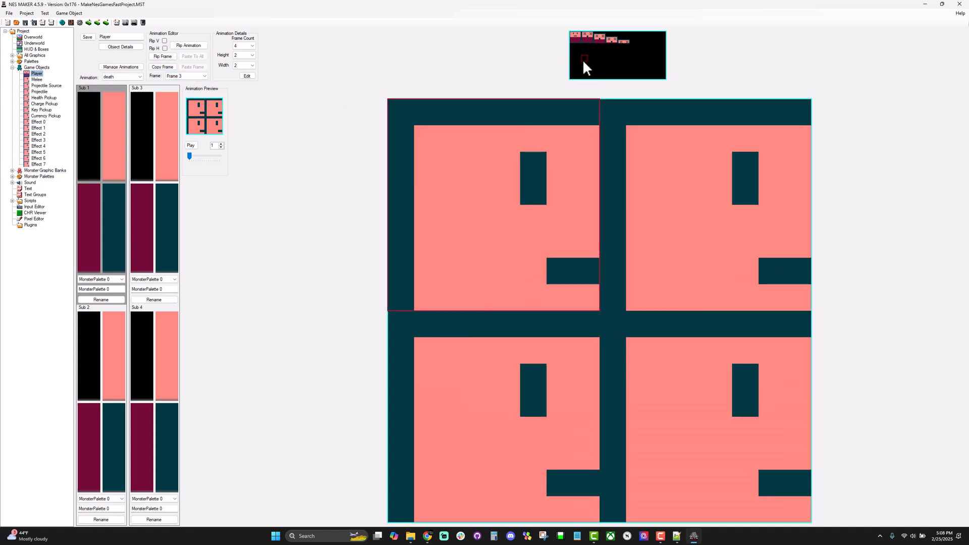
{"action": "left_click", "coordinate": [609, 35]}
{"action": "left_click", "coordinate": [655, 108]}
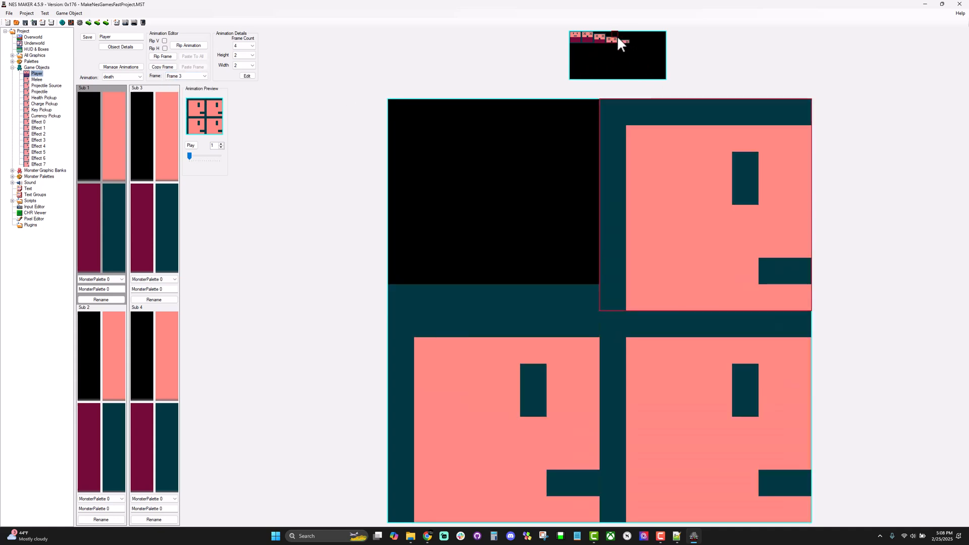
{"action": "left_click", "coordinate": [602, 76]}
{"action": "left_click", "coordinate": [570, 199]}
{"action": "left_click", "coordinate": [545, 316]}
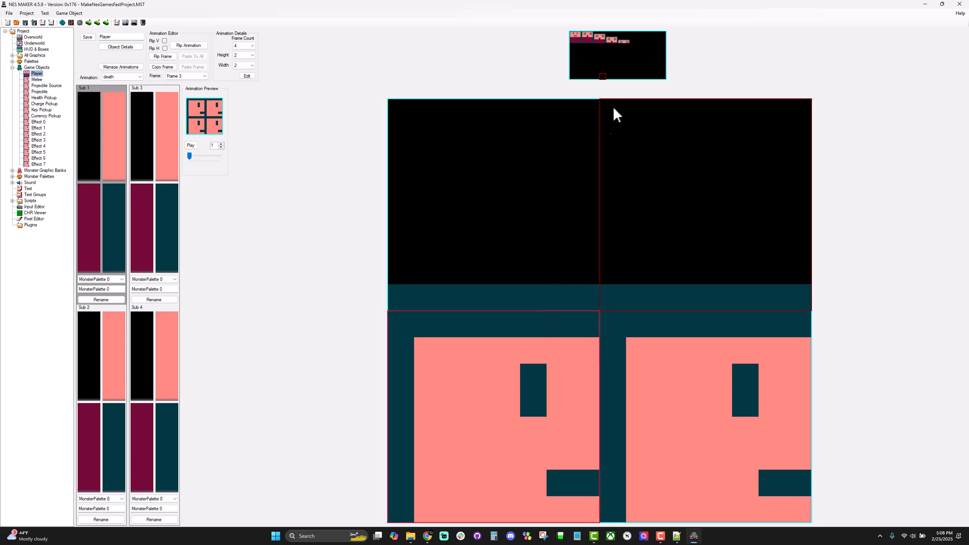
{"action": "left_click", "coordinate": [609, 40]}
{"action": "left_click", "coordinate": [634, 331]}
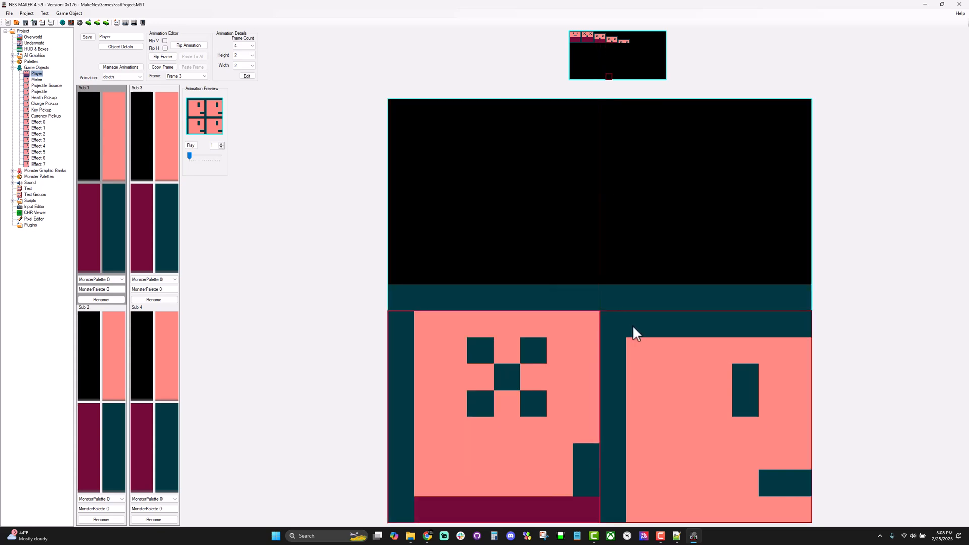
{"action": "left_click", "coordinate": [613, 40]}
Build frame 4 of the death animation from the four tiles of the nearly hidden face in the fifth slot and preview the animation
{"action": "left_click", "coordinate": [200, 76]}
{"action": "left_click", "coordinate": [196, 104]}
{"action": "left_click", "coordinate": [456, 215]}
{"action": "left_click", "coordinate": [619, 34]}
{"action": "left_click", "coordinate": [647, 102]}
{"action": "left_click", "coordinate": [627, 35]}
{"action": "left_click", "coordinate": [477, 371]}
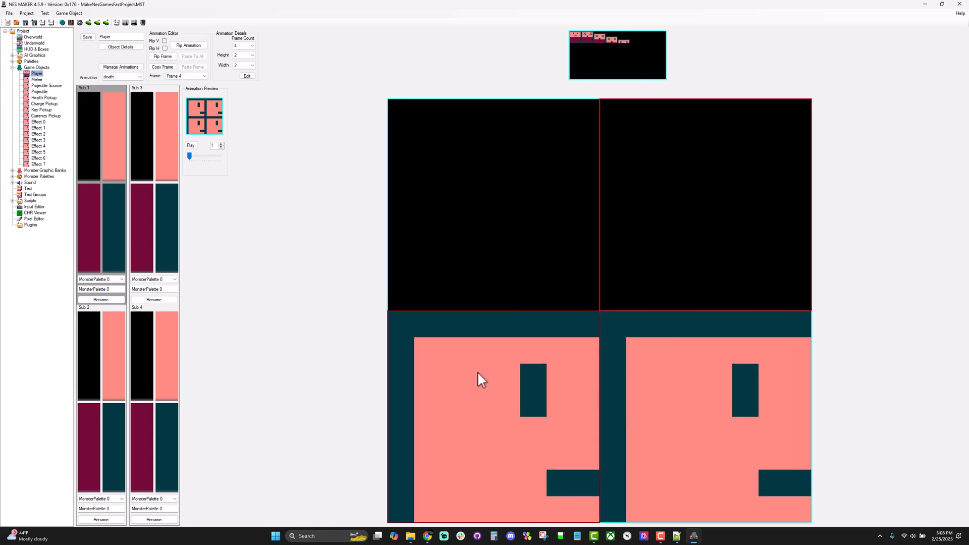
{"action": "left_click", "coordinate": [622, 43]}
{"action": "left_click", "coordinate": [627, 318]}
{"action": "left_click", "coordinate": [627, 41]}
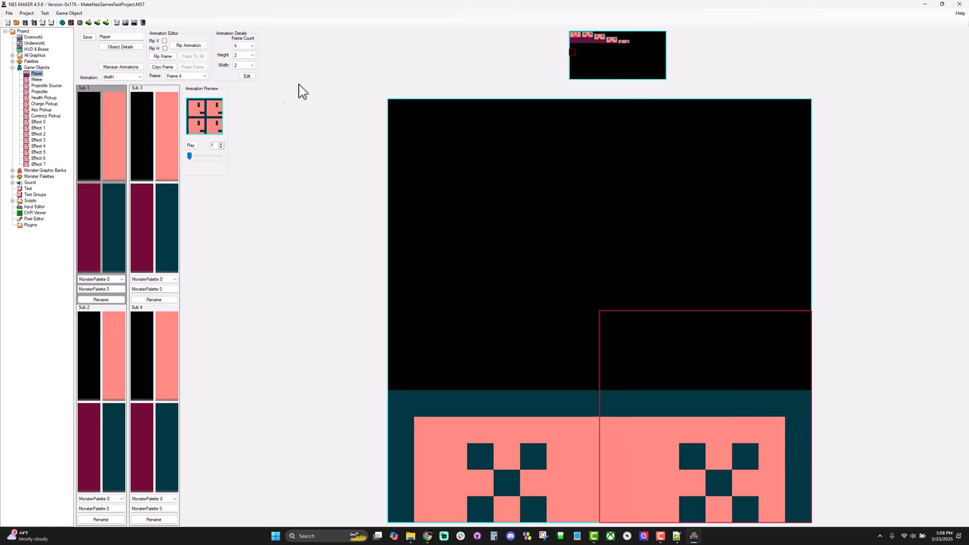
{"action": "left_click", "coordinate": [190, 146]}
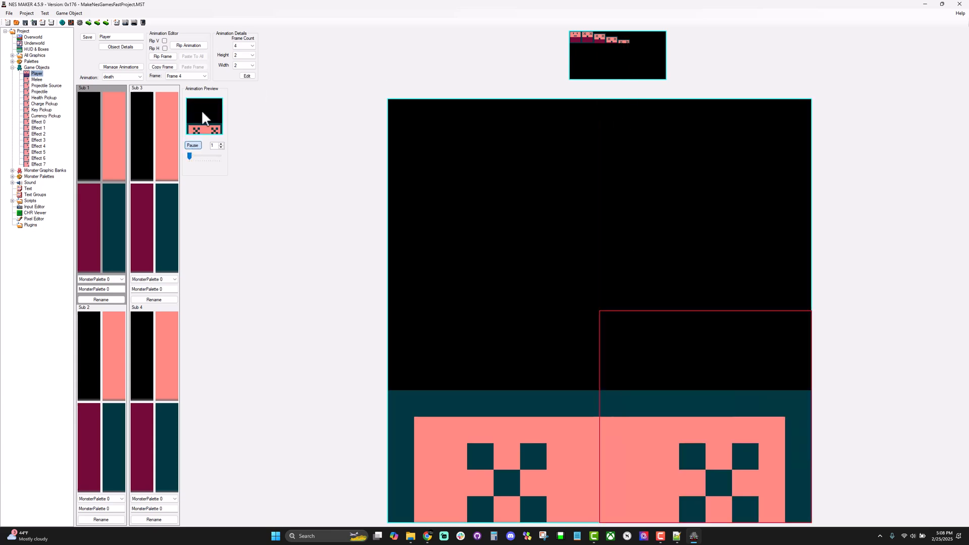
{"action": "left_click", "coordinate": [192, 145]}
Rename the Default animation type in the Player's object details as normal
{"action": "left_click", "coordinate": [121, 47]}
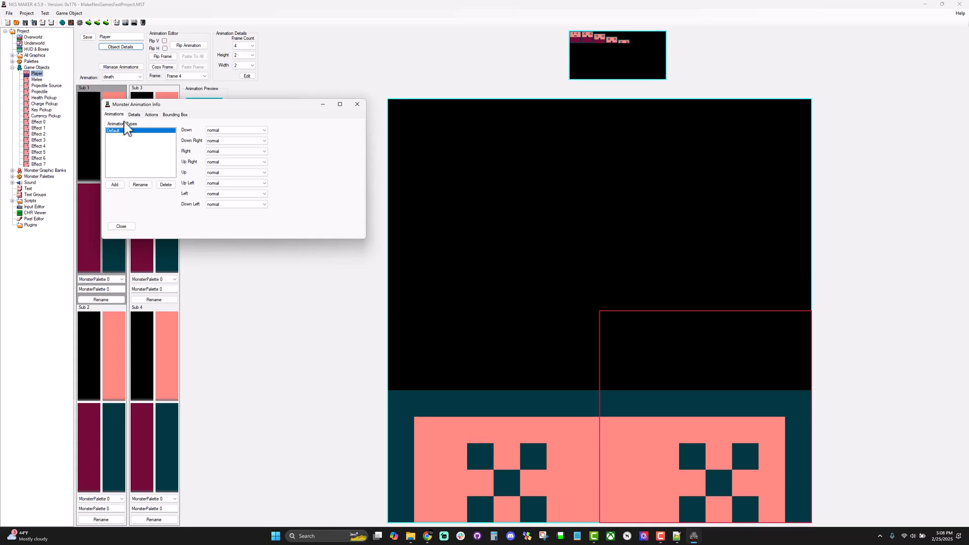
{"action": "left_click", "coordinate": [139, 186]}
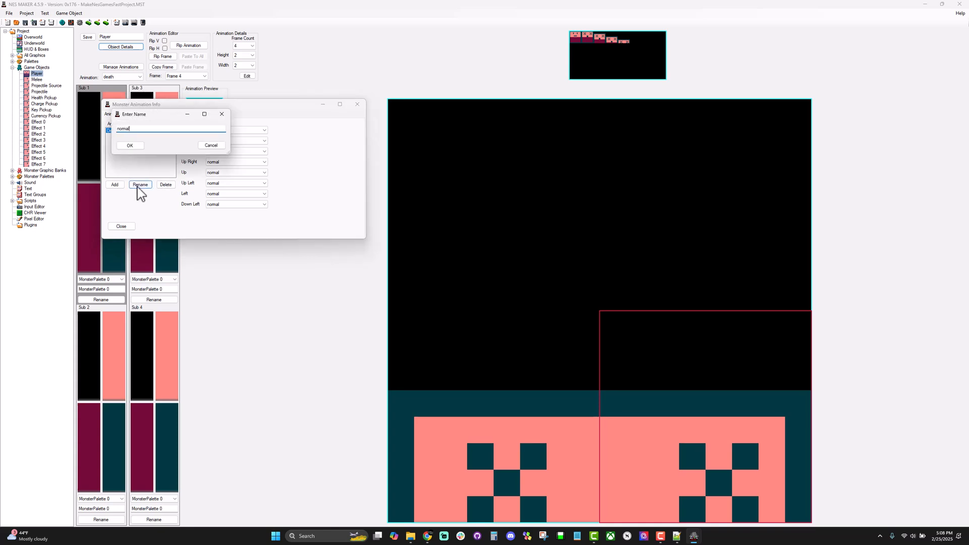
{"action": "left_click", "coordinate": [130, 146]}
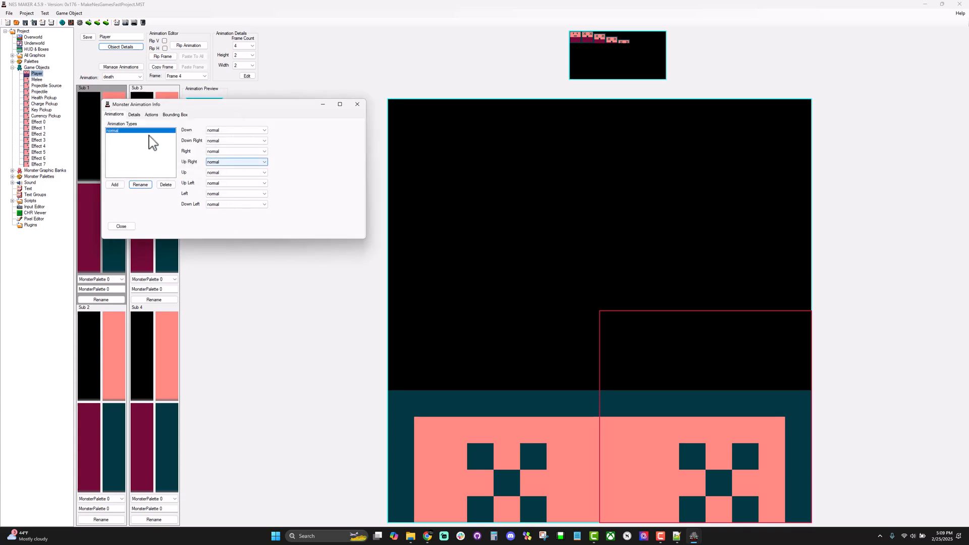
Add a new animation type named die
{"action": "left_click", "coordinate": [115, 185]}
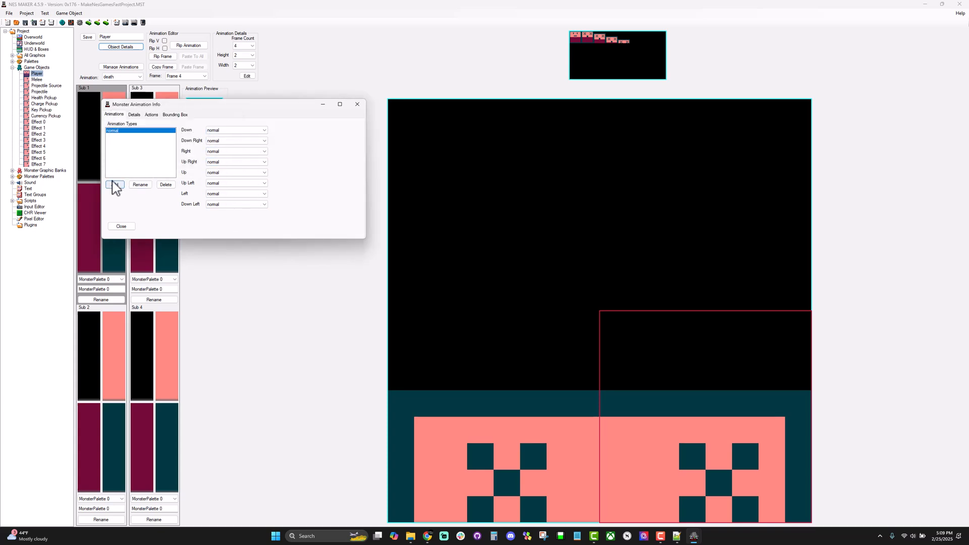
{"action": "type", "text": "die"}
{"action": "left_click", "coordinate": [139, 155]}
Assign the death animation to all eight directions of the die type and check its directions against the normal type's
{"action": "left_click", "coordinate": [129, 136]}
{"action": "left_click", "coordinate": [235, 131]}
{"action": "left_click", "coordinate": [234, 142]}
{"action": "left_click", "coordinate": [233, 142]}
{"action": "left_click", "coordinate": [235, 152]}
{"action": "left_click", "coordinate": [235, 152]}
{"action": "left_click", "coordinate": [234, 163]}
{"action": "left_click", "coordinate": [235, 162]}
{"action": "left_click", "coordinate": [233, 174]}
{"action": "left_click", "coordinate": [234, 172]}
{"action": "left_click", "coordinate": [230, 184]}
{"action": "left_click", "coordinate": [228, 194]}
{"action": "left_click", "coordinate": [226, 186]}
{"action": "left_click", "coordinate": [226, 184]}
{"action": "left_click", "coordinate": [227, 195]}
{"action": "left_click", "coordinate": [227, 195]}
{"action": "left_click", "coordinate": [231, 206]}
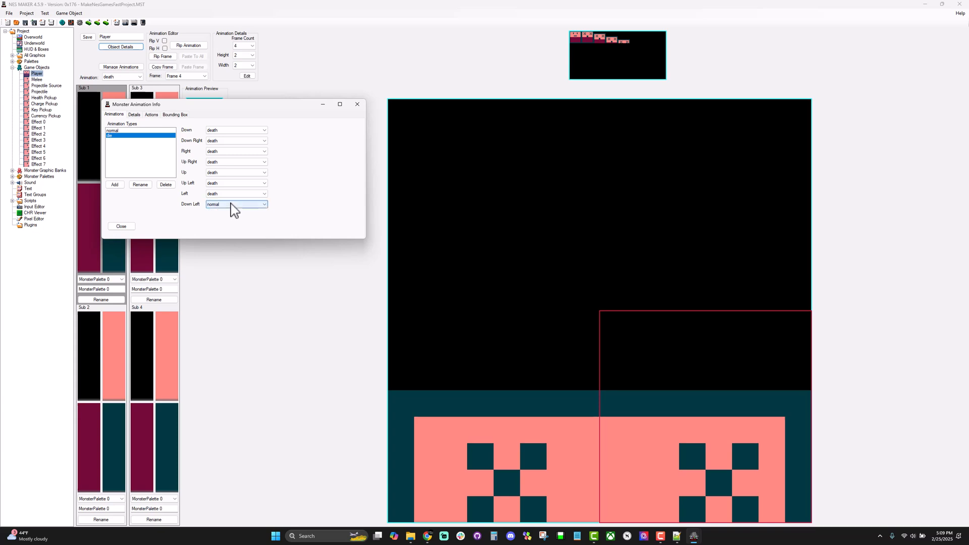
{"action": "left_click", "coordinate": [234, 218]}
{"action": "left_click", "coordinate": [119, 130]}
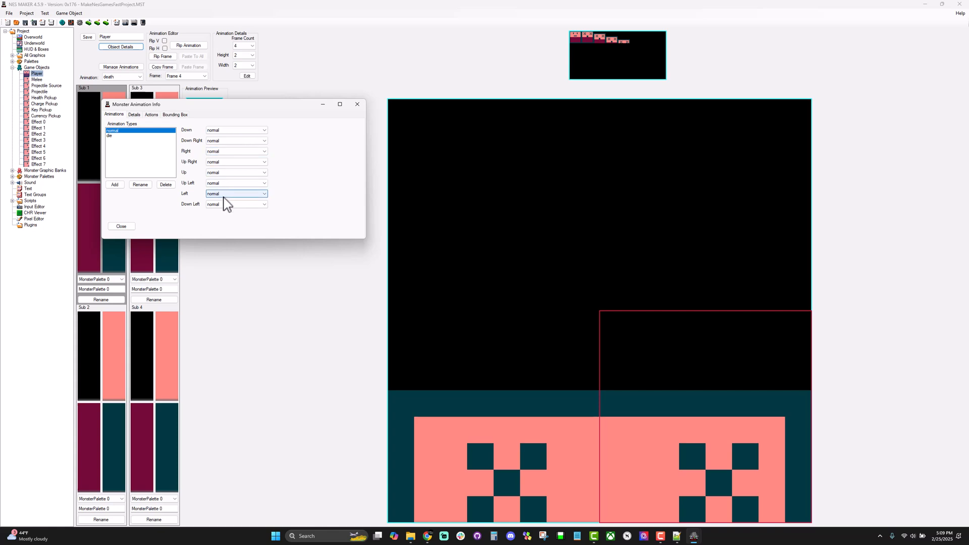
{"action": "left_click", "coordinate": [143, 136]}
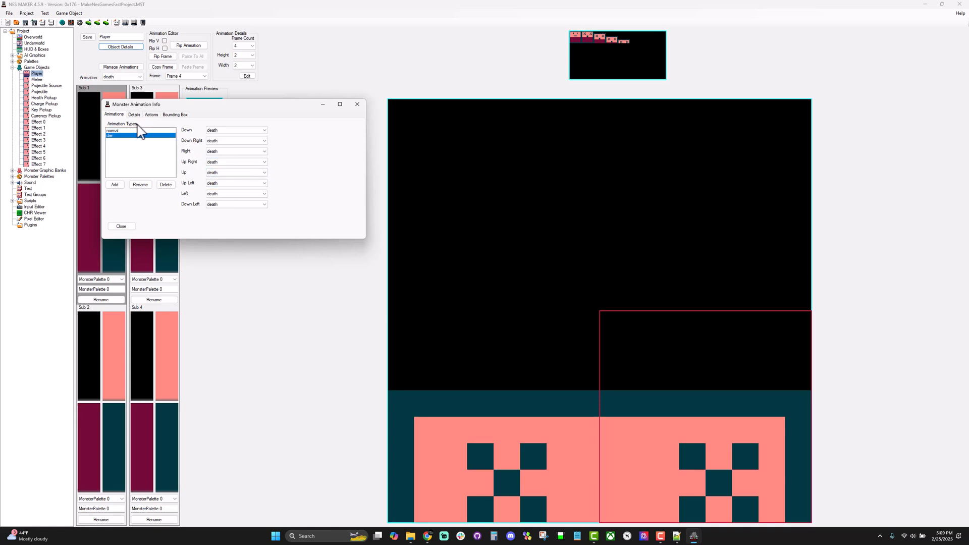
Compare the direction assignments of the normal and die animation types
{"action": "left_click", "coordinate": [117, 131]}
{"action": "left_click", "coordinate": [131, 136]}
{"action": "left_click", "coordinate": [132, 131]}
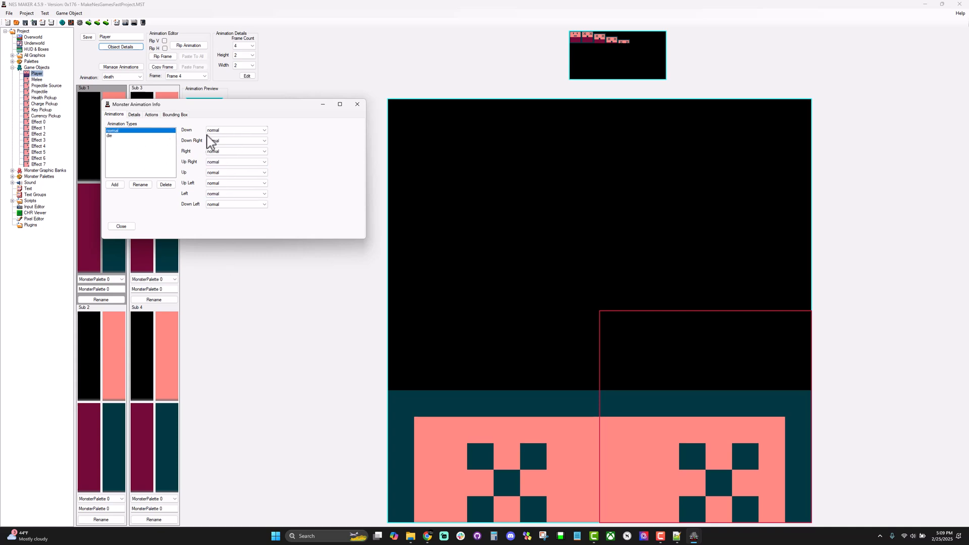
{"action": "left_click", "coordinate": [132, 136]}
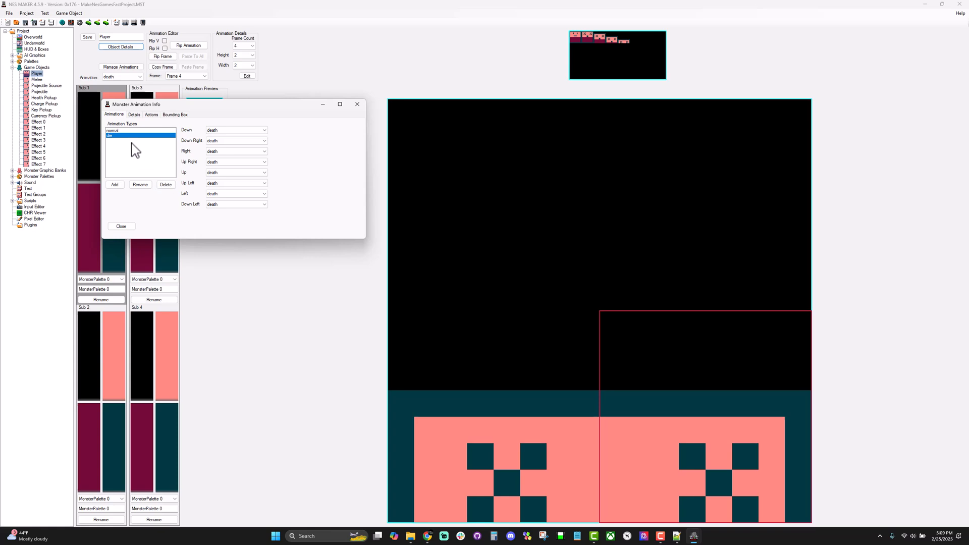
Set the Player's action step 7 to the die animation type with RestartScreen as its End Animation
{"action": "left_click", "coordinate": [151, 115]}
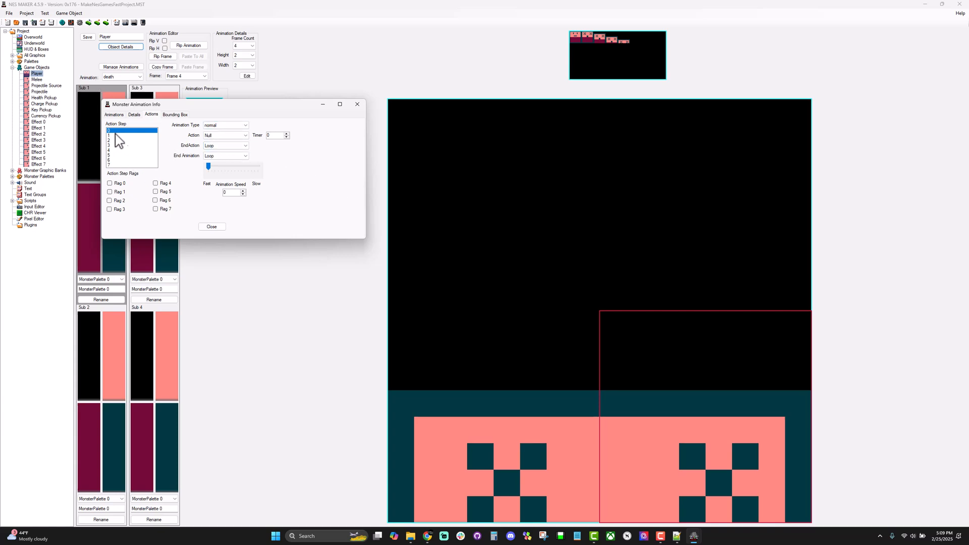
{"action": "left_click", "coordinate": [125, 165]}
{"action": "left_click", "coordinate": [217, 126]}
{"action": "left_click", "coordinate": [216, 137]}
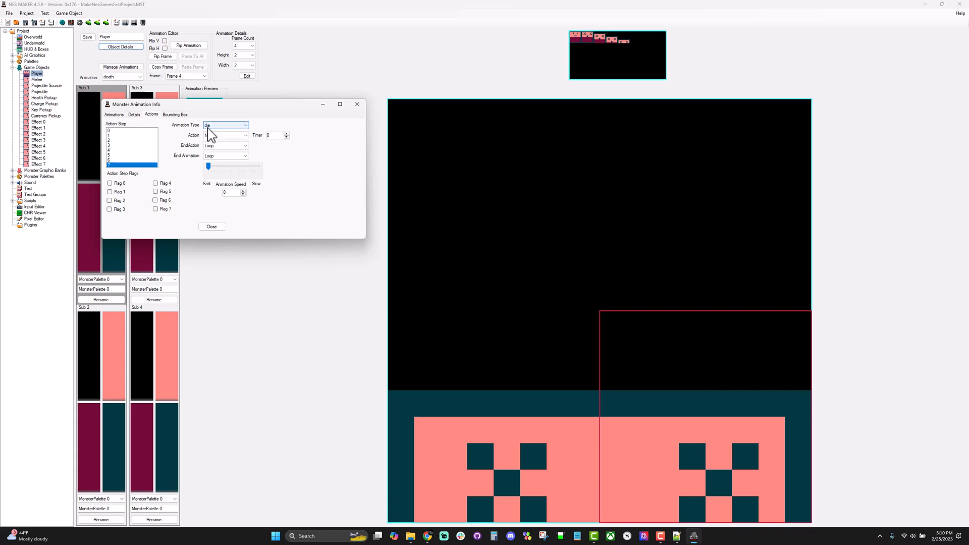
{"action": "left_click", "coordinate": [205, 156]}
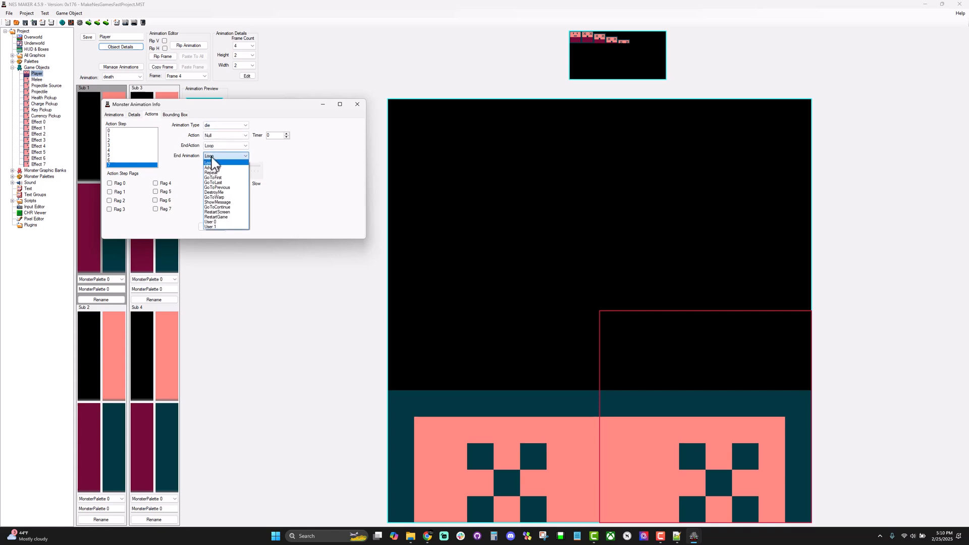
{"action": "left_click", "coordinate": [241, 212]}
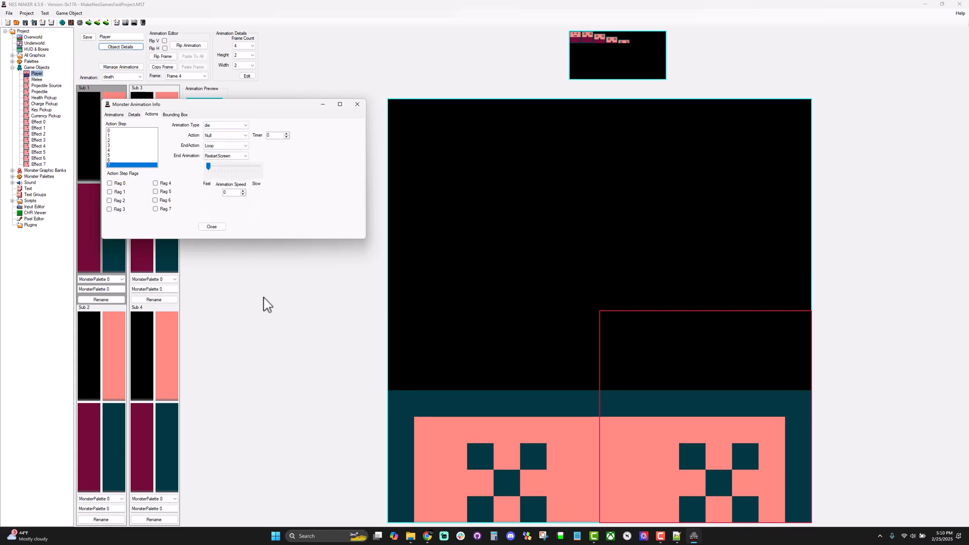
Try StopMoving as the action for step 7, and set the action back to Null
{"action": "left_click", "coordinate": [209, 135]}
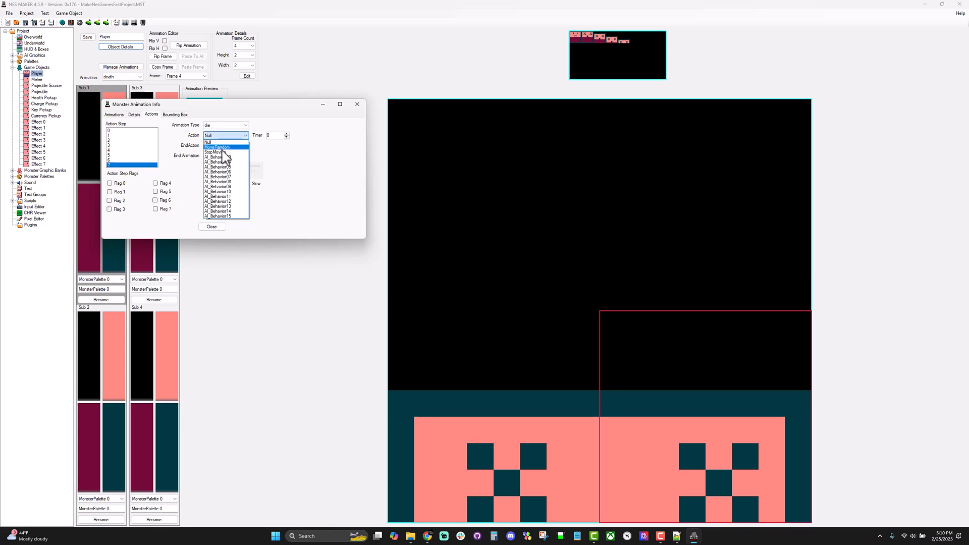
{"action": "left_click", "coordinate": [216, 152]}
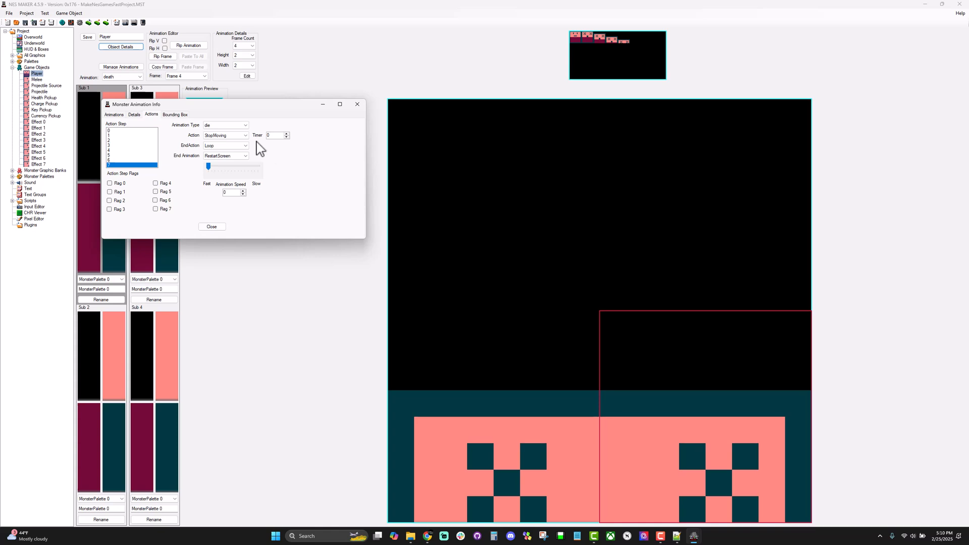
{"action": "left_click", "coordinate": [238, 135]}
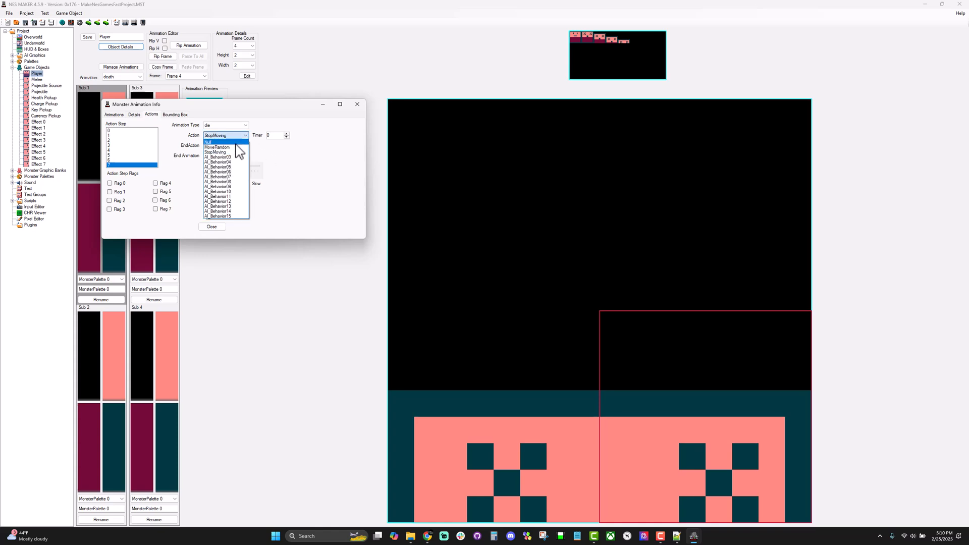
{"action": "left_click", "coordinate": [237, 142]}
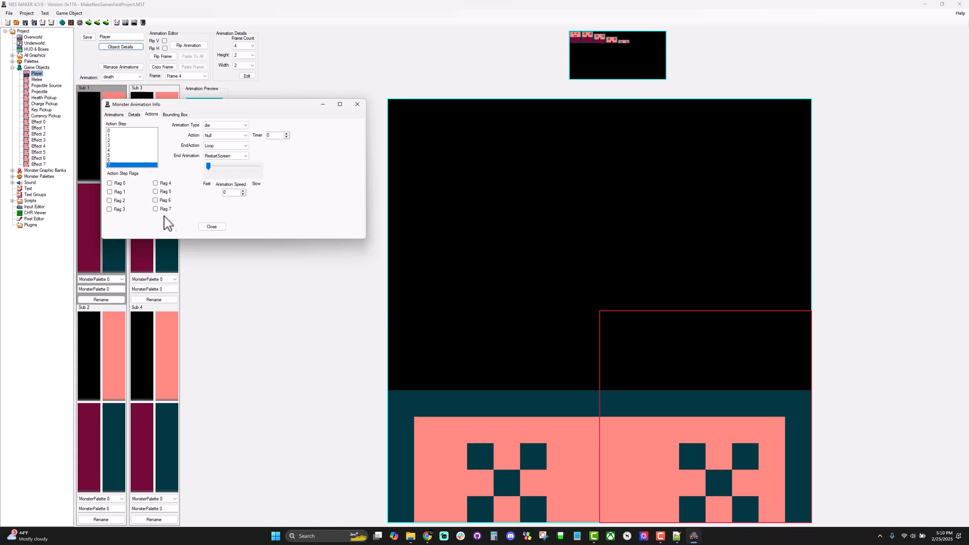
Close the object details, run a test build in the emulator and walk the player into a hazard to check the death animation
{"action": "left_click", "coordinate": [212, 226]}
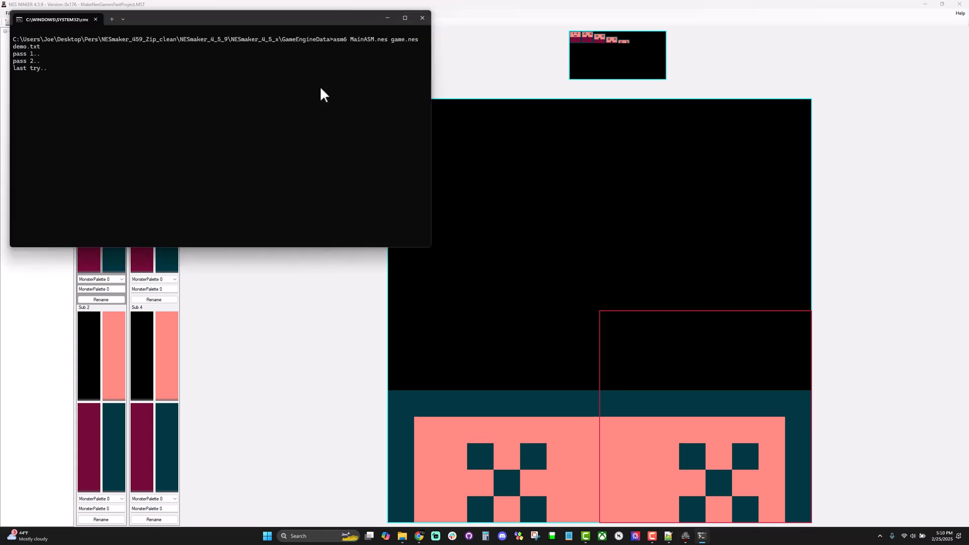
{"action": "key", "text": "Return"}
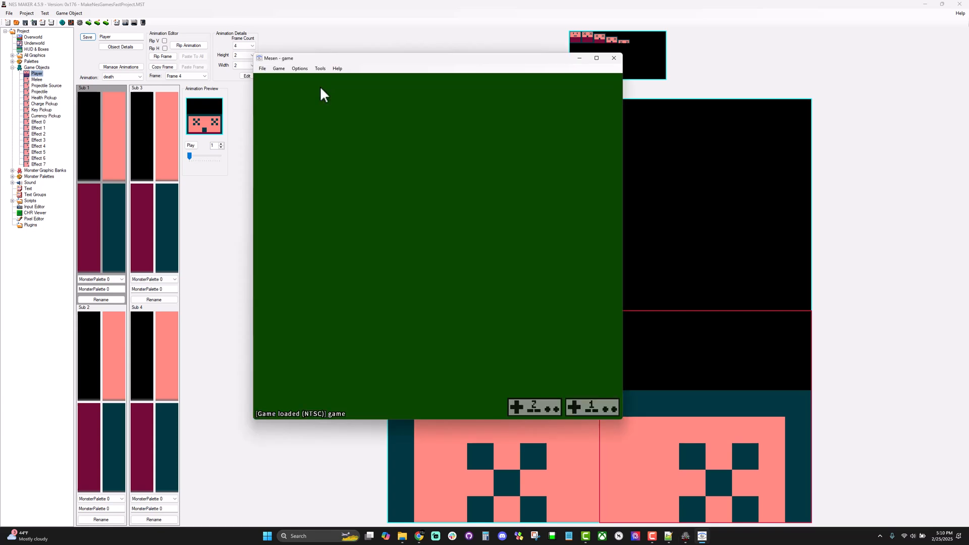
{"action": "key", "text": "Right"}
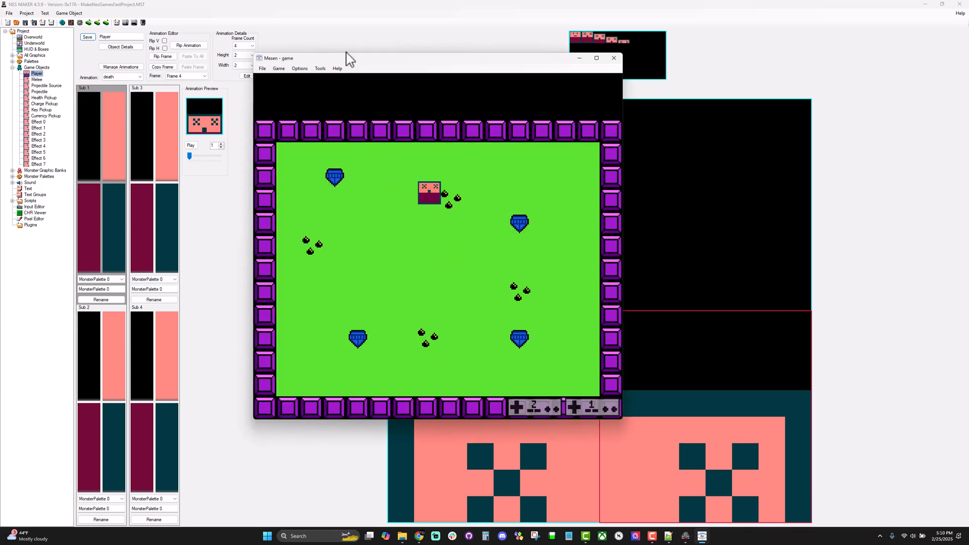
{"action": "left_click", "coordinate": [613, 57]}
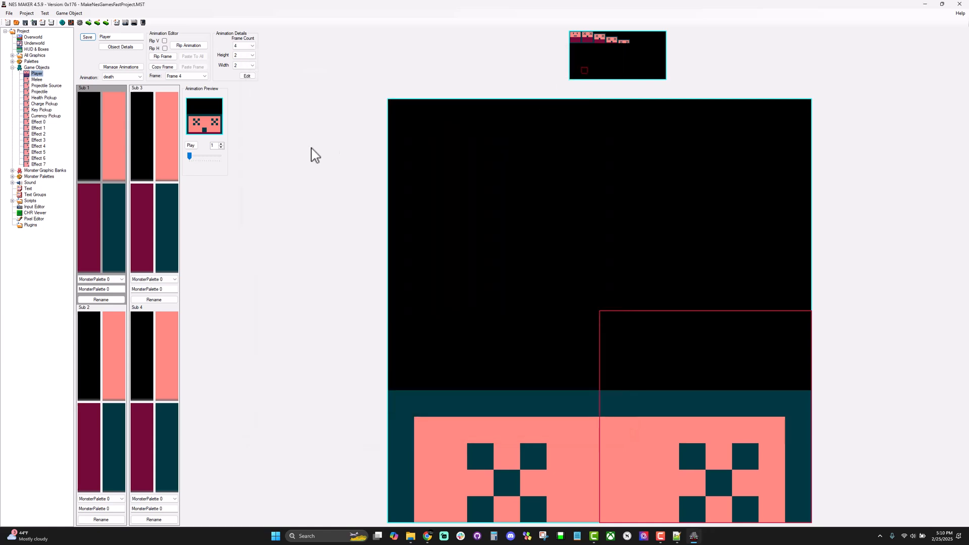
Slow down the animation speed of the Player's action step 7 slightly and close the object details
{"action": "left_click", "coordinate": [130, 48]}
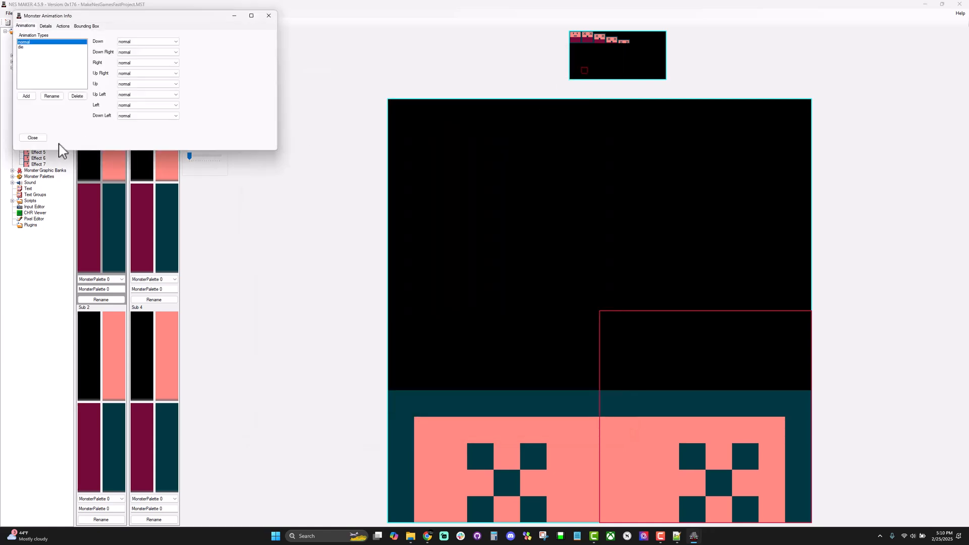
{"action": "left_click", "coordinate": [62, 25]}
{"action": "left_click", "coordinate": [40, 76]}
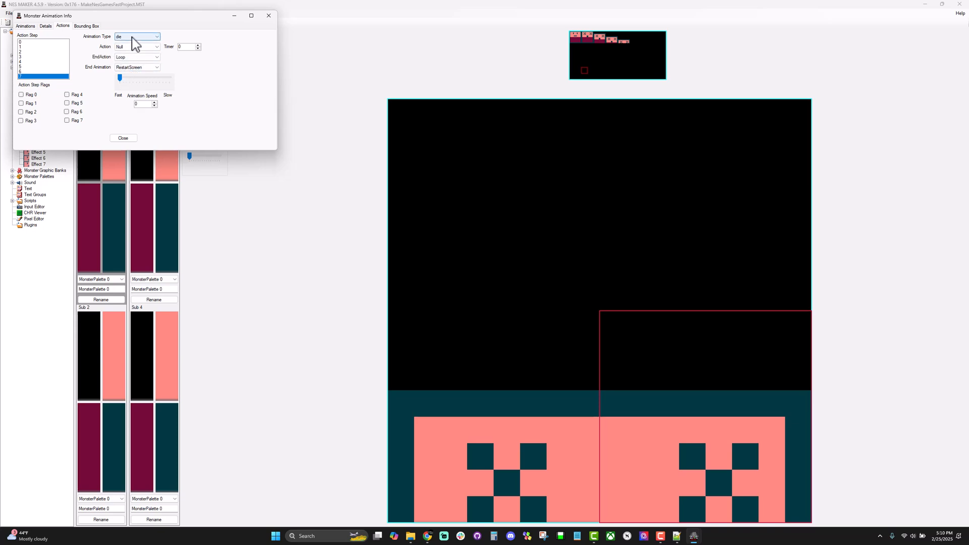
{"action": "left_click_drag", "start_coordinate": [120, 78], "coordinate": [127, 76]}
{"action": "left_click", "coordinate": [124, 137]}
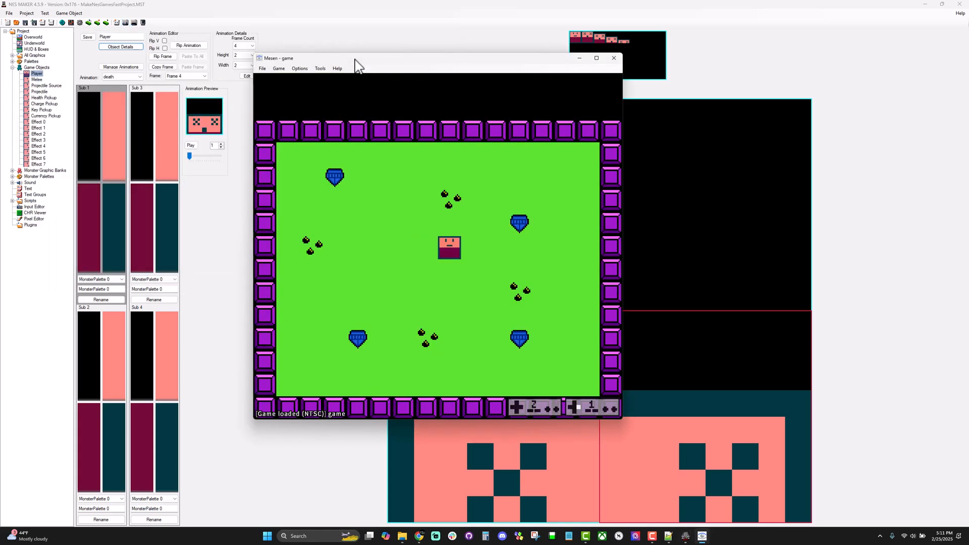
Playtest the rebuilt game by walking the player into several hazards to check the slowed death animation and screen restart, and close the emulator
{"action": "key", "text": "Left"}
{"action": "key", "text": "Up"}
{"action": "key", "text": "Right"}
{"action": "key", "text": "Left"}
{"action": "key", "text": "Right"}
{"action": "key", "text": "Up"}
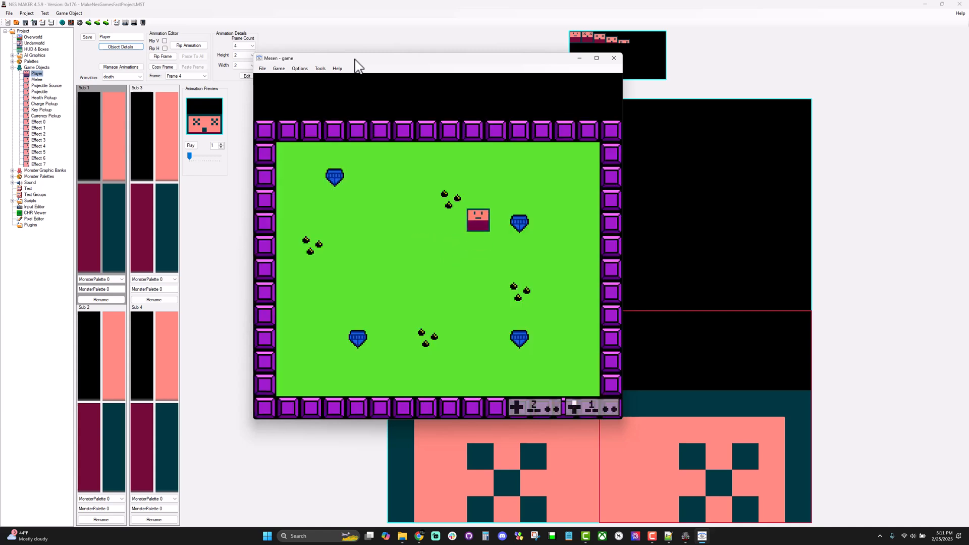
{"action": "key", "text": "Left"}
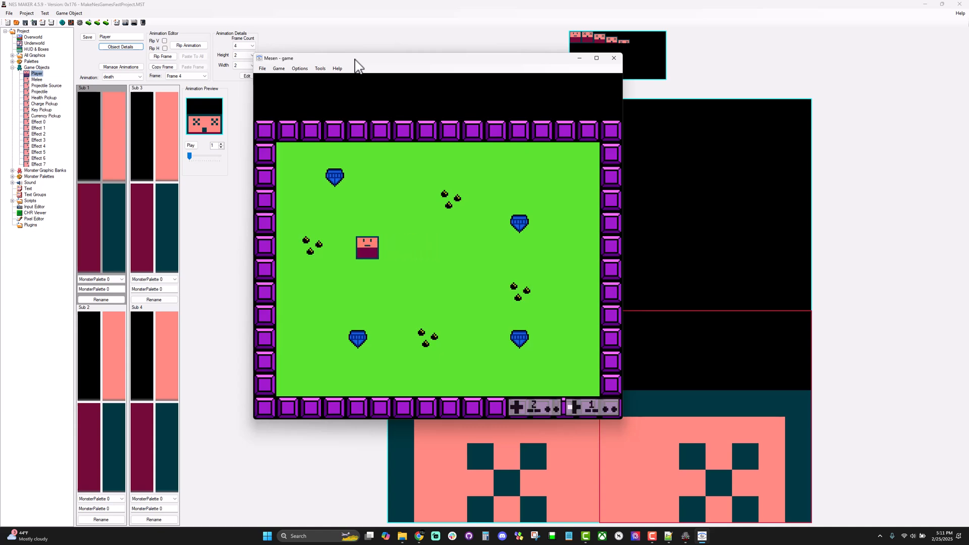
{"action": "key", "text": "Right"}
{"action": "key", "text": "Left"}
{"action": "key", "text": "Down"}
{"action": "key", "text": "Right"}
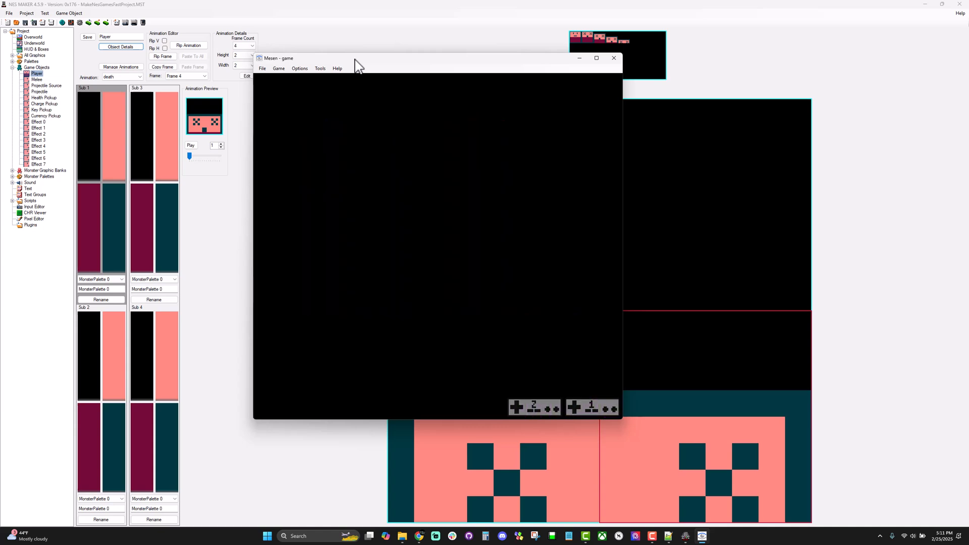
{"action": "key", "text": "Left"}
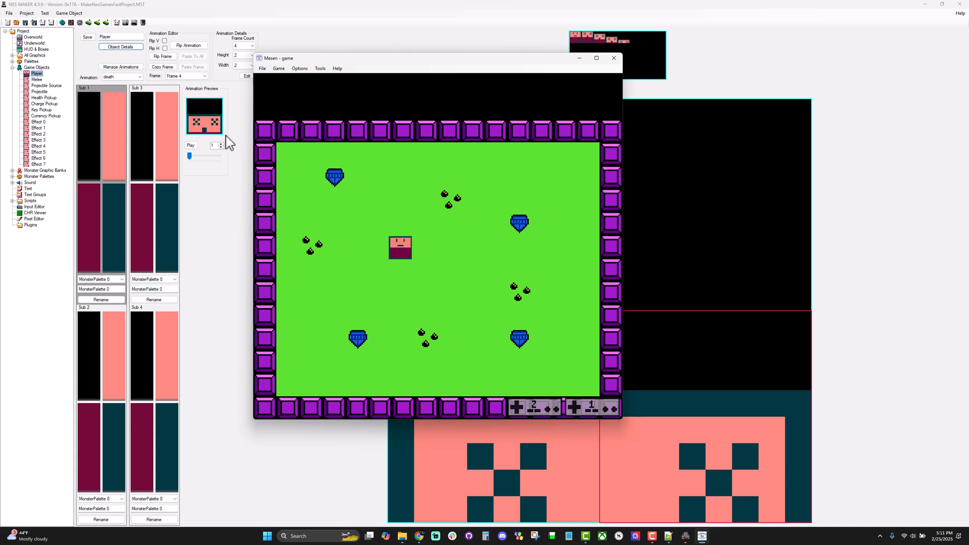
{"action": "key", "text": "Right"}
{"action": "key", "text": "Up"}
{"action": "key", "text": "Down"}
{"action": "key", "text": "Right"}
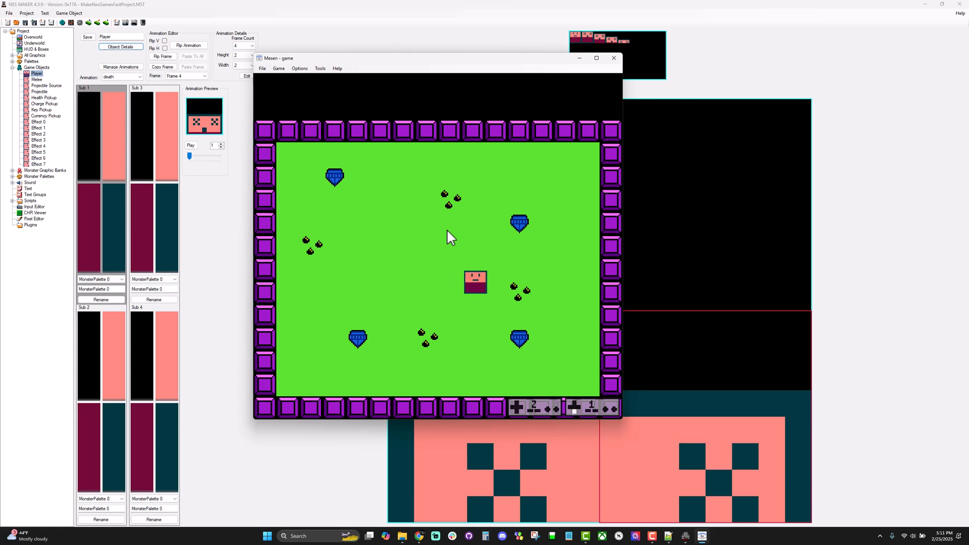
{"action": "key", "text": "Left"}
{"action": "key", "text": "Up"}
{"action": "key", "text": "Up"}
{"action": "key", "text": "Right"}
{"action": "key", "text": "Down"}
{"action": "key", "text": "Right"}
{"action": "key", "text": "Up"}
{"action": "key", "text": "Up"}
{"action": "key", "text": "Right"}
{"action": "key", "text": "Right"}
{"action": "key", "text": "Down"}
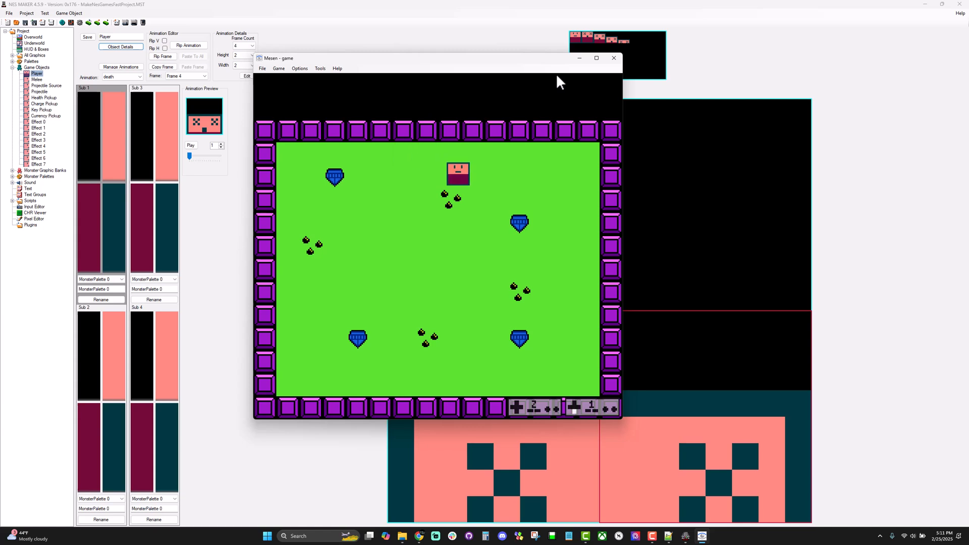
{"action": "key", "text": "Left"}
{"action": "key", "text": "Up"}
{"action": "left_click", "coordinate": [612, 59]}
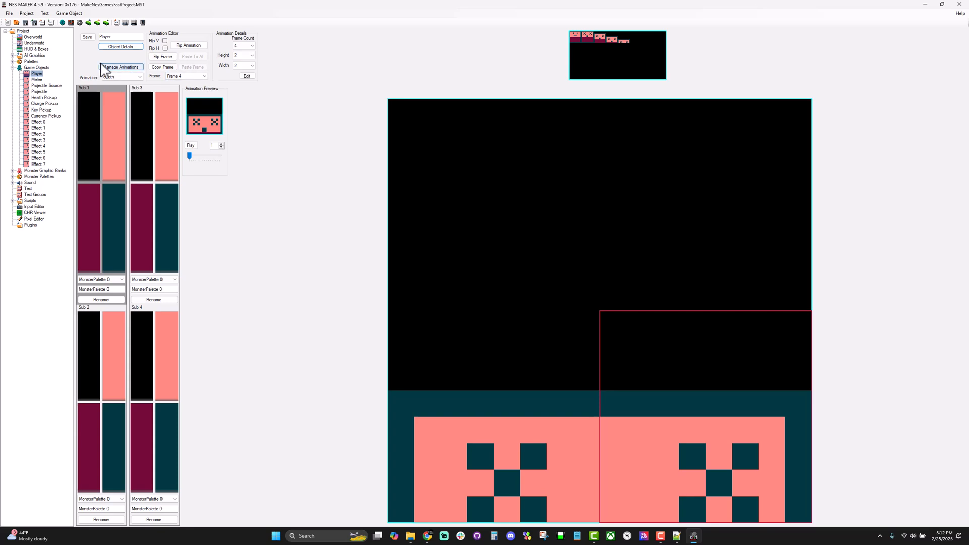
Examine the HUD & Boxes setup, including the HUD elements and the number and letter tile assignments
{"action": "left_click", "coordinate": [45, 49]}
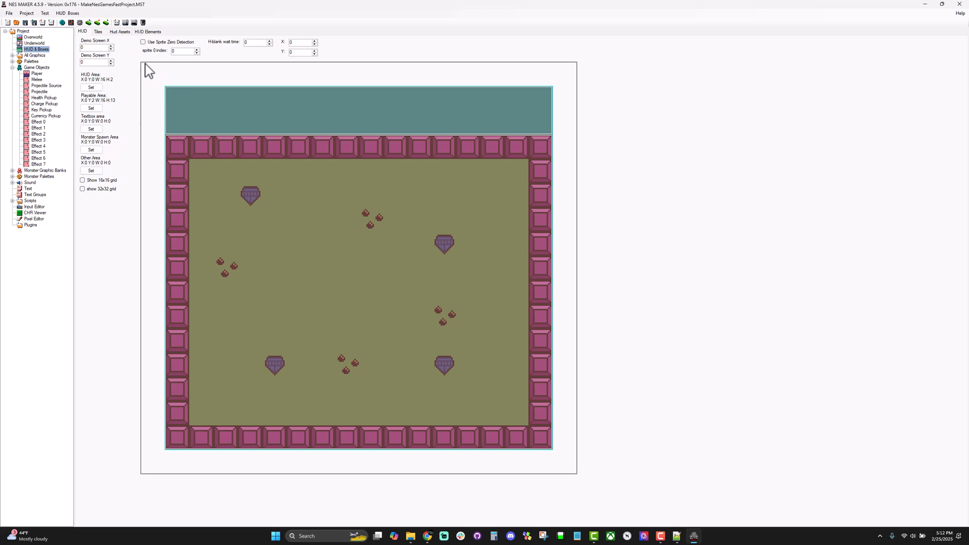
{"action": "left_click", "coordinate": [152, 32]}
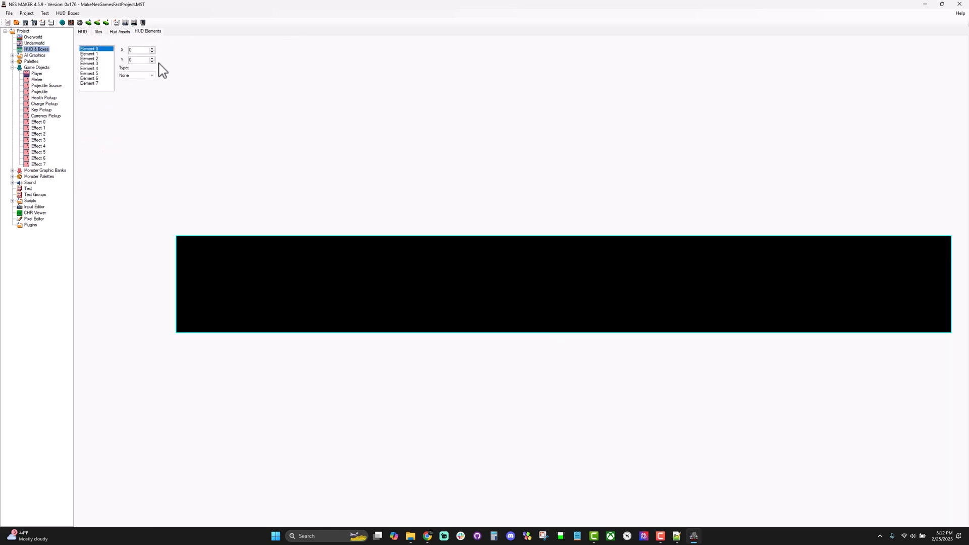
{"action": "left_click", "coordinate": [103, 58]}
{"action": "left_click", "coordinate": [104, 49]}
{"action": "left_click", "coordinate": [98, 32]}
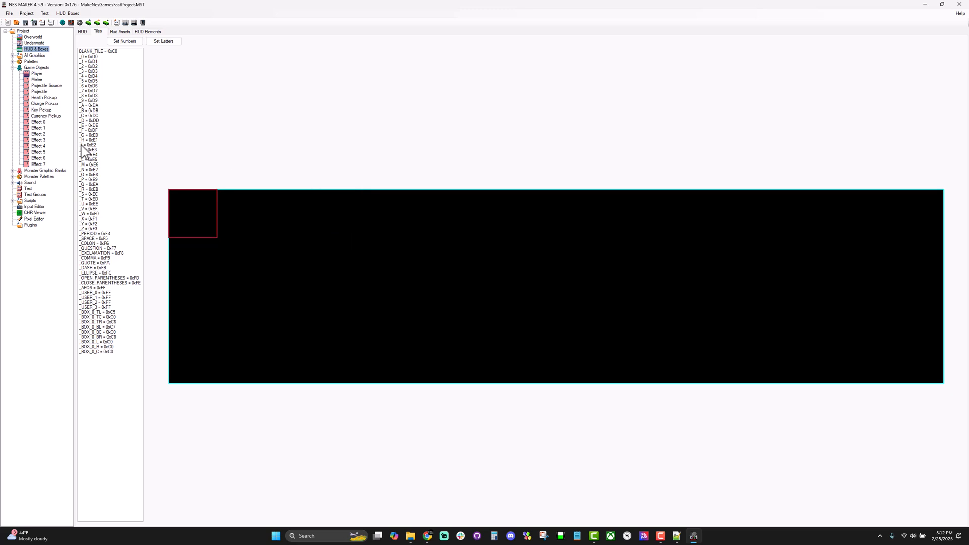
Load the HUD_Graphics tileset from the TutorialGraphics folder of the tutorial assets into the Pixel Editor
{"action": "left_click", "coordinate": [40, 219]}
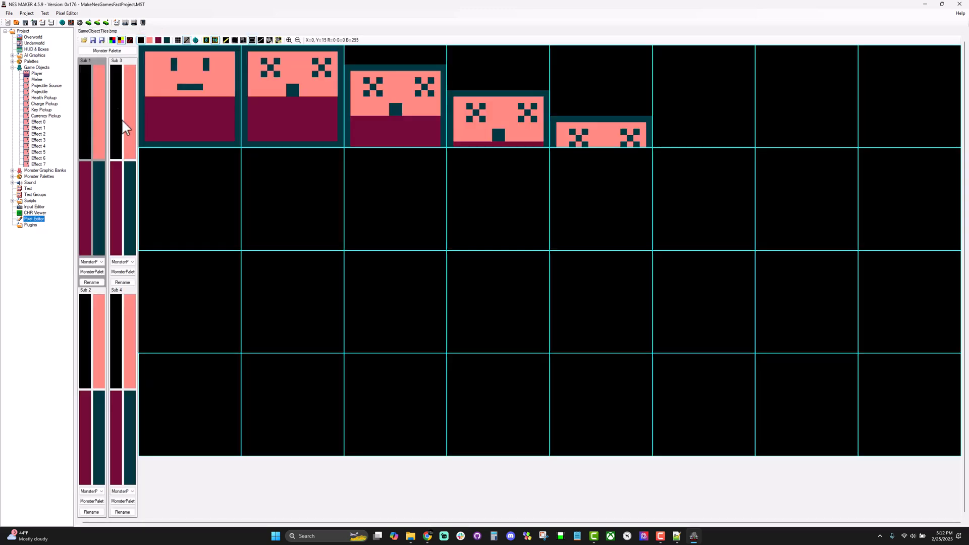
{"action": "left_click", "coordinate": [84, 40]}
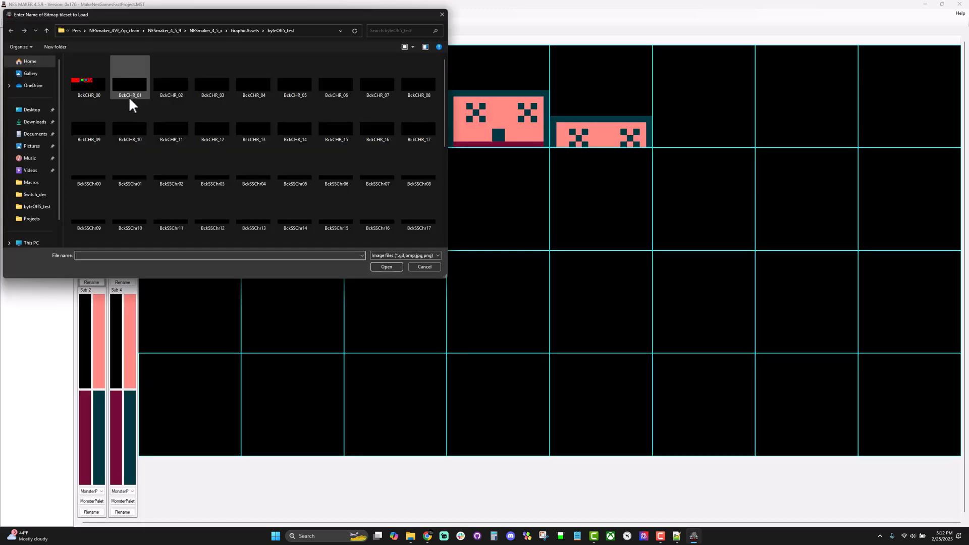
{"action": "left_click", "coordinate": [205, 31]}
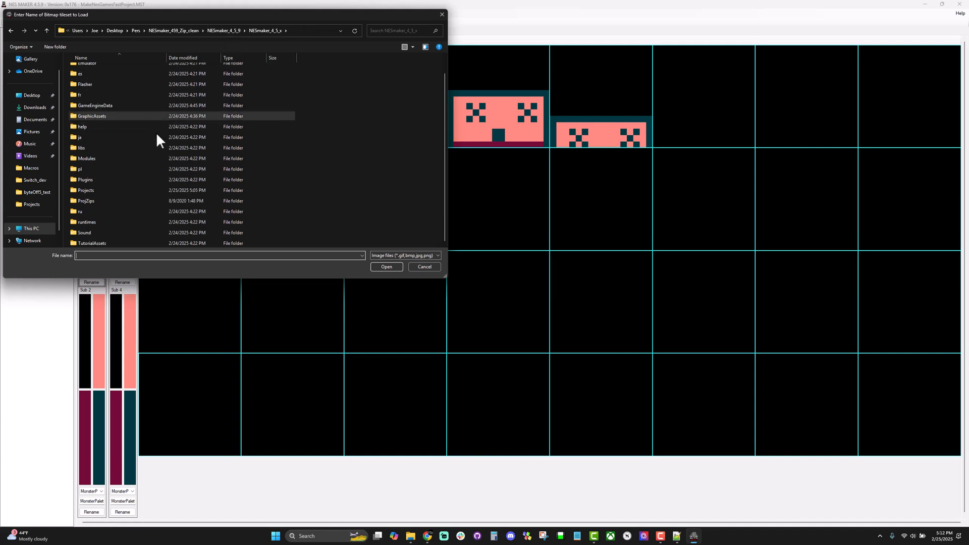
{"action": "double_click", "coordinate": [83, 242]}
{"action": "left_click", "coordinate": [101, 67]}
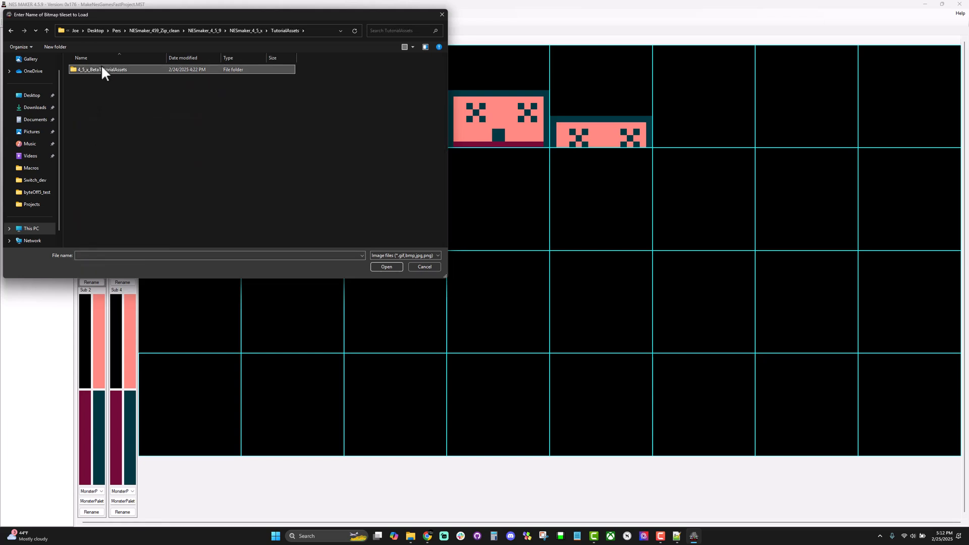
{"action": "double_click", "coordinate": [116, 70]}
{"action": "double_click", "coordinate": [101, 71]}
{"action": "double_click", "coordinate": [116, 80]}
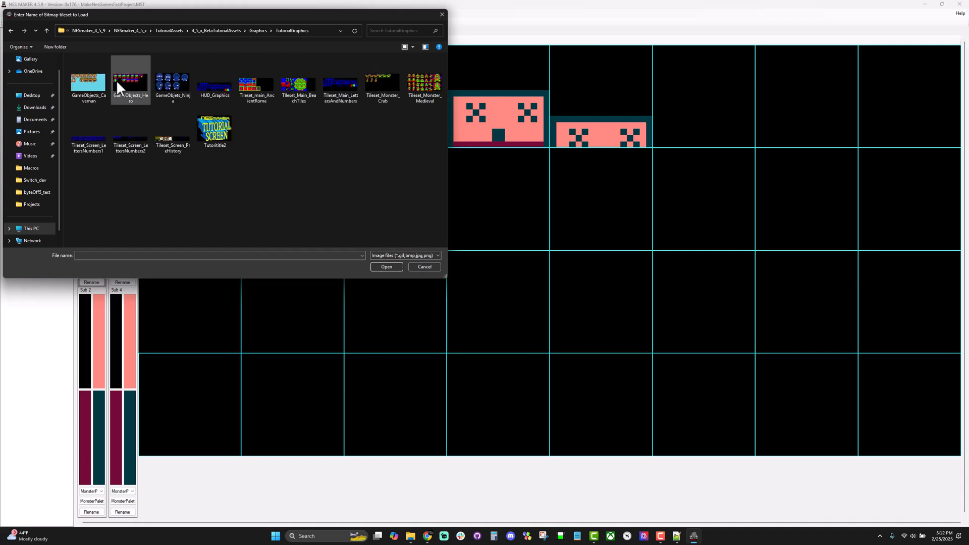
{"action": "left_click", "coordinate": [229, 96]}
{"action": "left_click", "coordinate": [387, 267]}
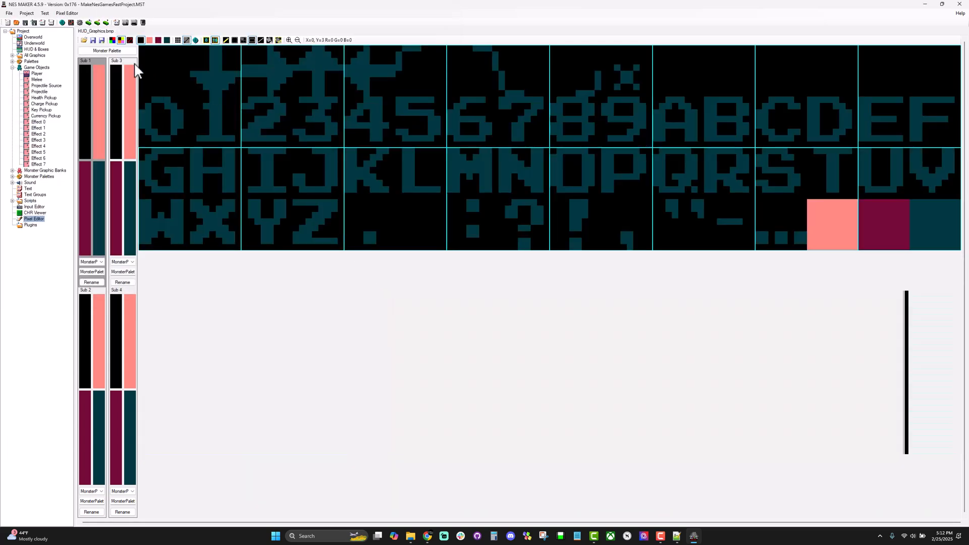
Save the loaded HUD tileset over the existing Hud bitmap in the byteOff5_test graphics folder
{"action": "left_click", "coordinate": [102, 40]}
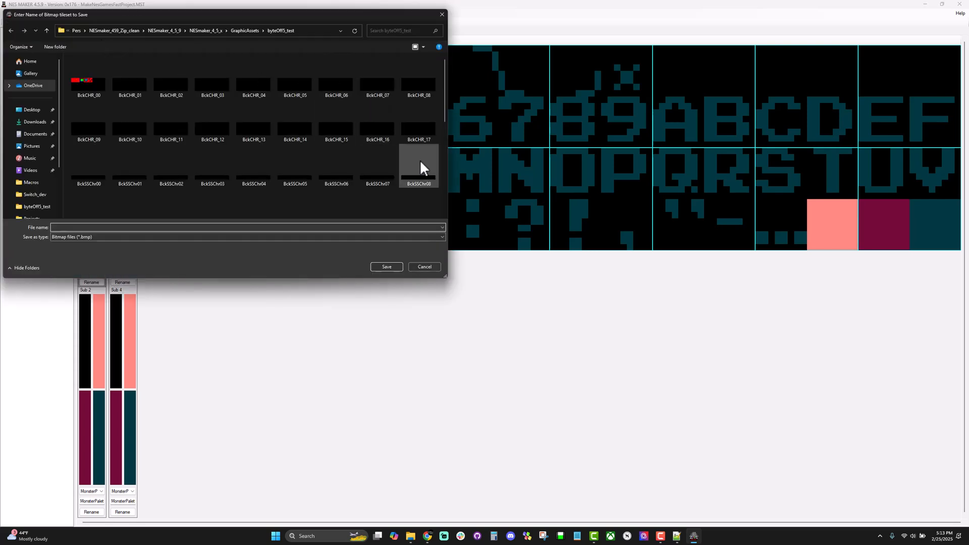
{"action": "left_click_drag", "start_coordinate": [451, 279], "coordinate": [625, 372]}
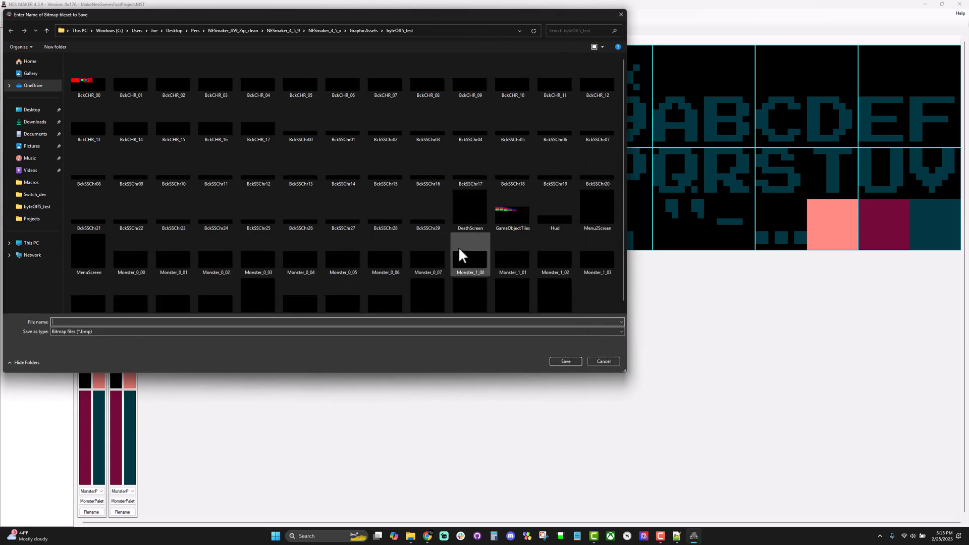
{"action": "left_click", "coordinate": [555, 212]}
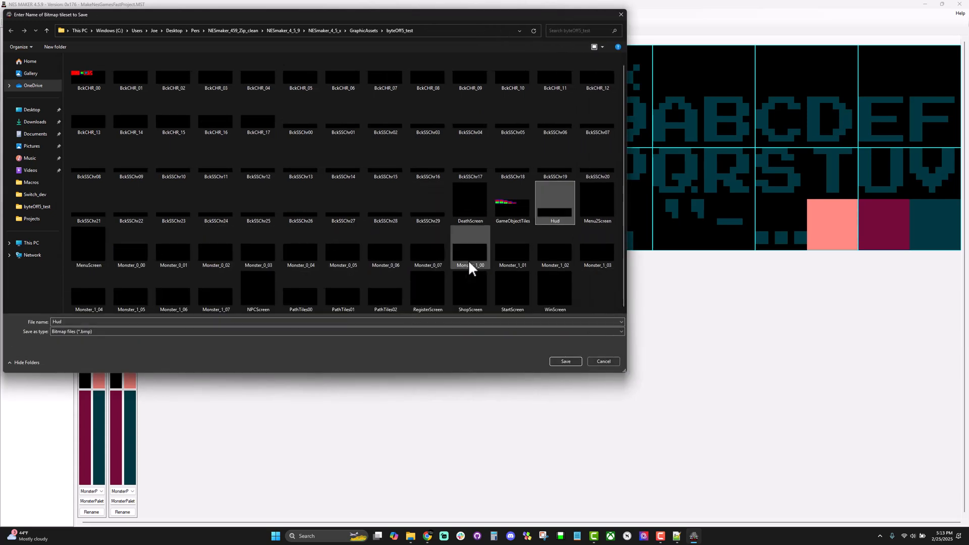
{"action": "left_click", "coordinate": [565, 362]}
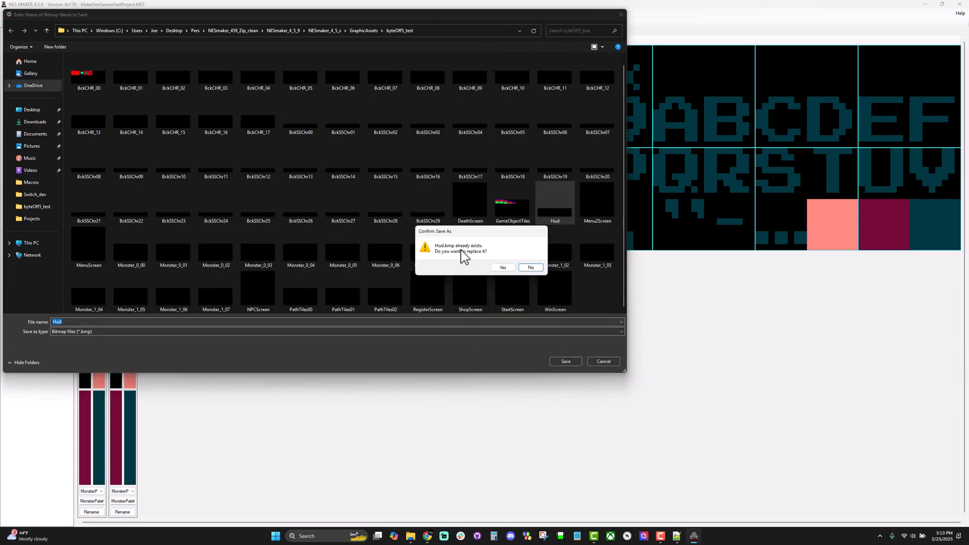
{"action": "left_click", "coordinate": [498, 268]}
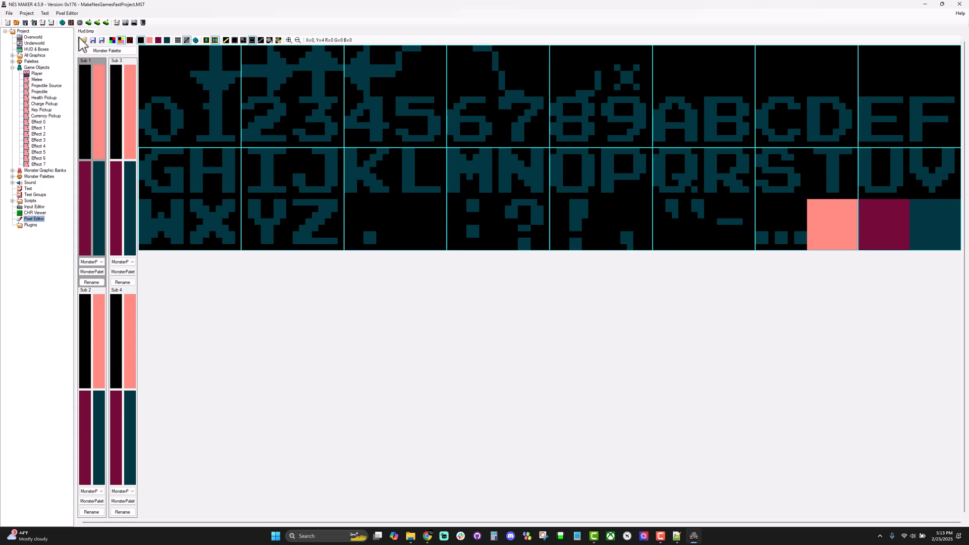
Check the replaced tile graphics in the HUD & Boxes setup and open the HUD elements
{"action": "left_click", "coordinate": [43, 49]}
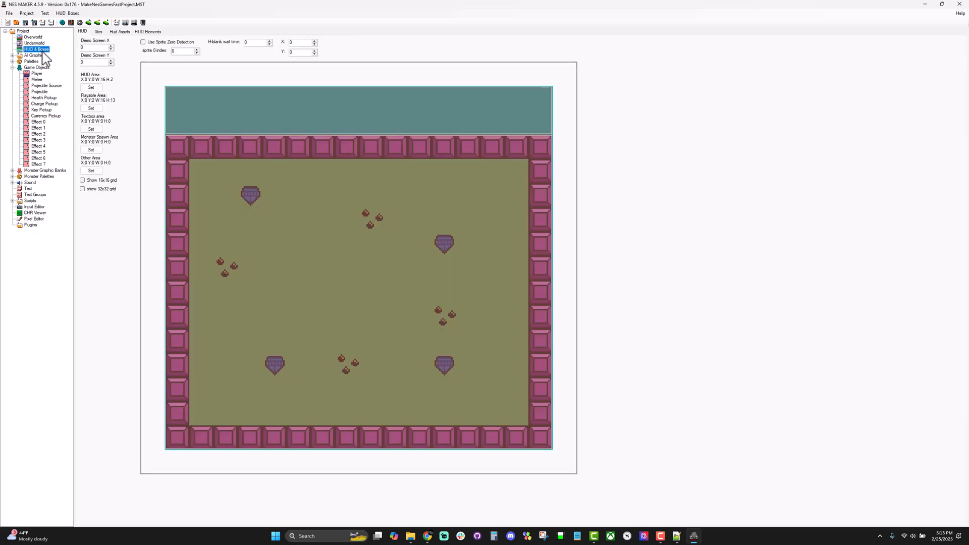
{"action": "left_click", "coordinate": [98, 31]}
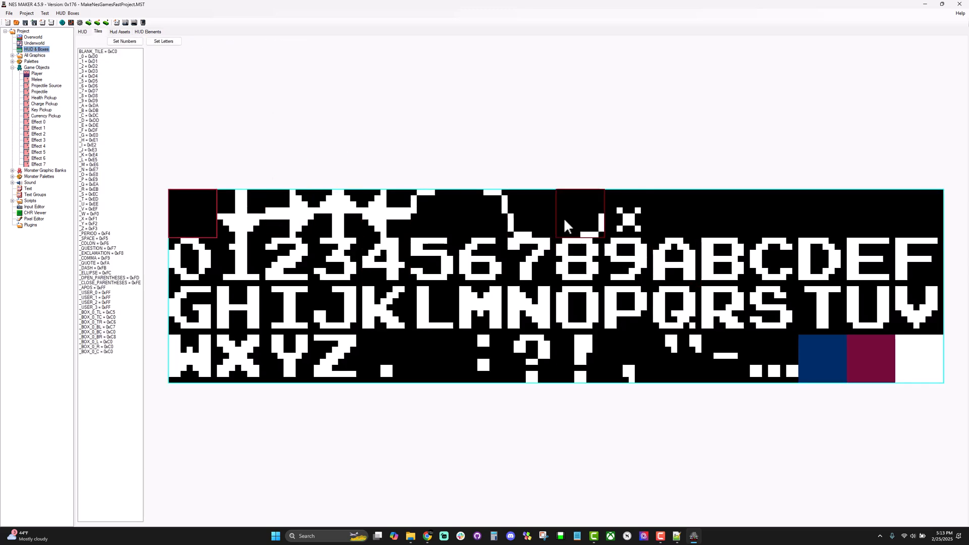
{"action": "left_click", "coordinate": [152, 31]}
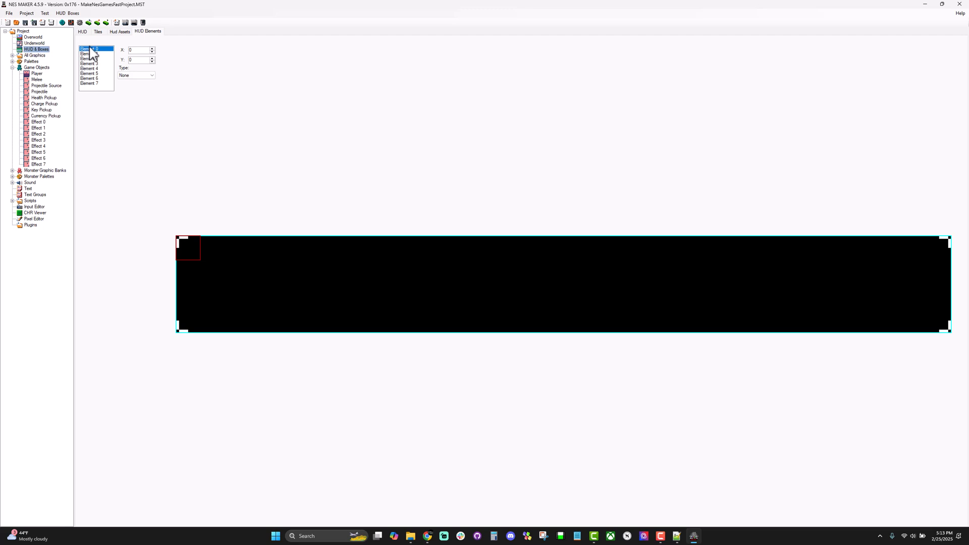
Make Element 0 a Text element with the string "Lives:"
{"action": "left_click", "coordinate": [139, 75]}
{"action": "left_click", "coordinate": [141, 92]}
{"action": "type", "text": "Lives:"}
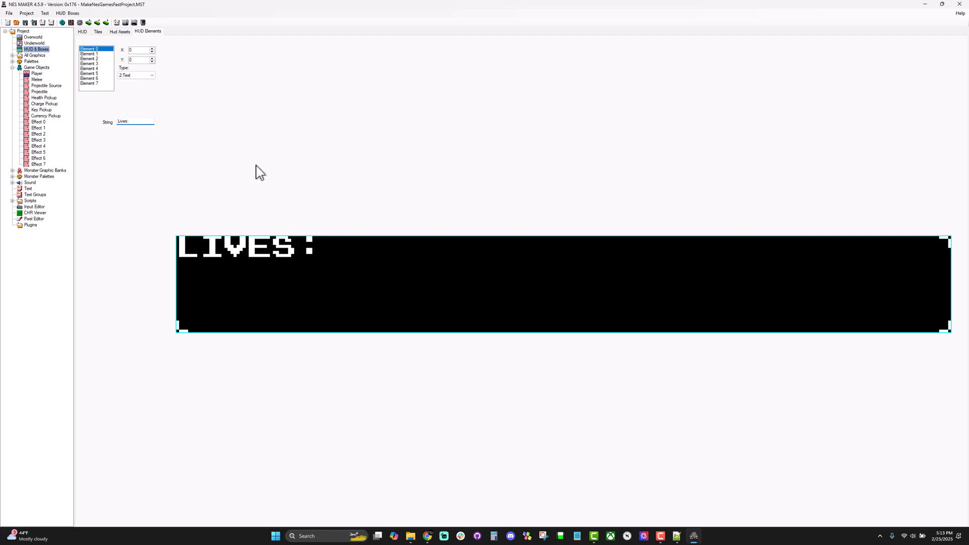
Position the "Lives:" text element at X 2, Y 1 in the HUD
{"action": "left_click", "coordinate": [151, 48]}
{"action": "left_click", "coordinate": [152, 49]}
{"action": "left_click", "coordinate": [152, 48]}
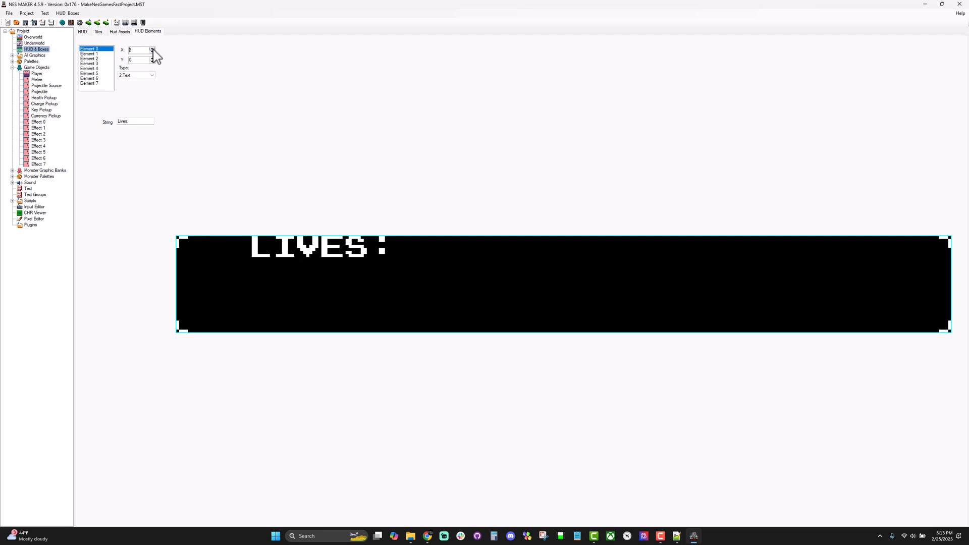
{"action": "left_click", "coordinate": [152, 53]}
{"action": "left_click", "coordinate": [152, 52]}
{"action": "left_click", "coordinate": [152, 53]}
{"action": "left_click", "coordinate": [152, 48]}
{"action": "left_click", "coordinate": [152, 49]}
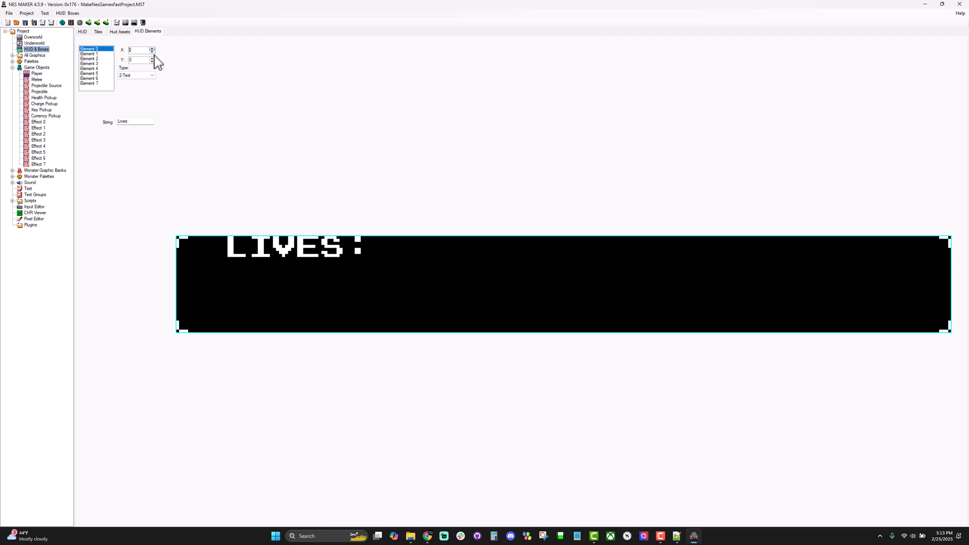
{"action": "left_click", "coordinate": [151, 58]}
{"action": "left_click", "coordinate": [152, 58]}
{"action": "left_click", "coordinate": [152, 62]}
{"action": "left_click", "coordinate": [152, 59]}
{"action": "left_click", "coordinate": [152, 58]}
{"action": "left_click", "coordinate": [152, 58]}
{"action": "left_click", "coordinate": [152, 62]}
{"action": "left_click", "coordinate": [152, 61]}
{"action": "left_click", "coordinate": [152, 62]}
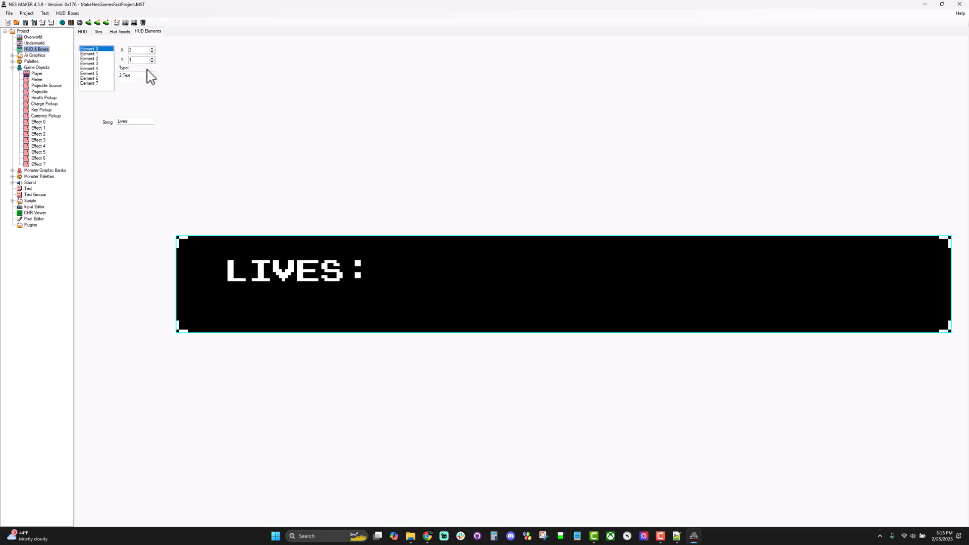
Make Element 1 a Number element using the myLives variable with a max value of 1
{"action": "left_click", "coordinate": [98, 54]}
{"action": "left_click", "coordinate": [138, 81]}
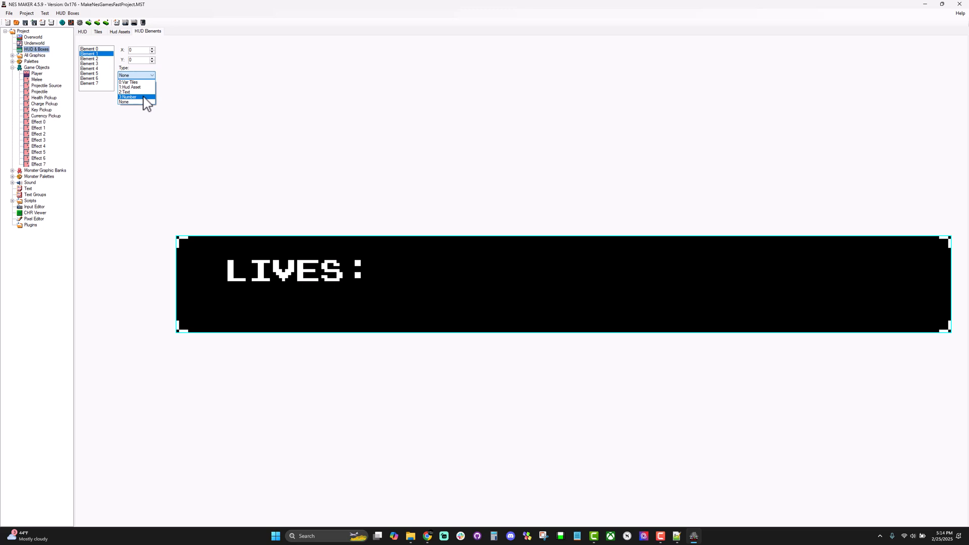
{"action": "left_click", "coordinate": [144, 97]}
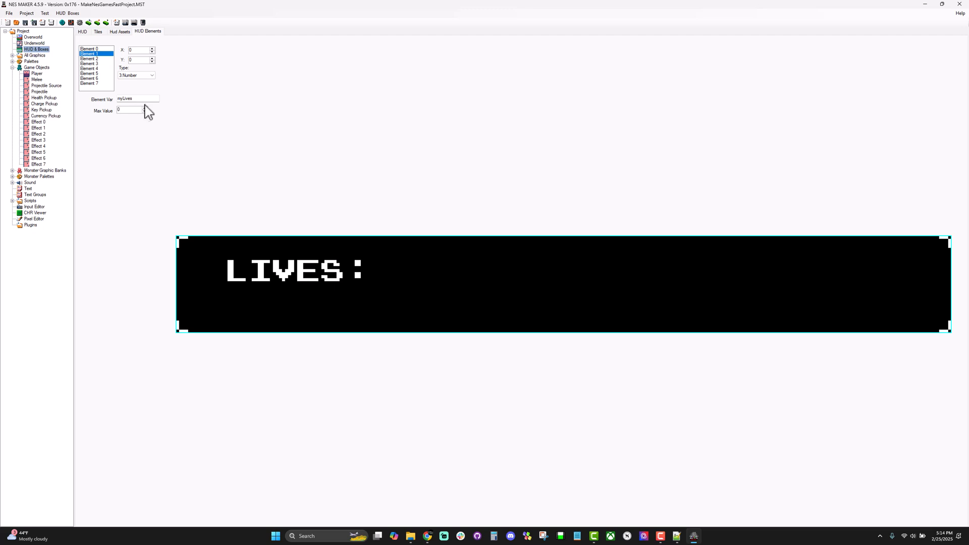
{"action": "left_click_drag", "start_coordinate": [122, 98], "coordinate": [106, 106]}
{"action": "left_click", "coordinate": [144, 110]}
Position the lives number element at X 9, Y 1, on the same row as the "Lives:" label
{"action": "left_click", "coordinate": [152, 49]}
{"action": "left_click", "coordinate": [151, 48]}
{"action": "left_click", "coordinate": [152, 49]}
{"action": "left_click", "coordinate": [152, 49]}
{"action": "left_click", "coordinate": [152, 49]}
{"action": "left_click", "coordinate": [152, 49]}
{"action": "left_click", "coordinate": [152, 49]}
{"action": "left_click", "coordinate": [152, 49]}
{"action": "left_click", "coordinate": [152, 49]}
{"action": "left_click", "coordinate": [152, 59]}
Make Element 2 a Text element with the string "GEMS:"
{"action": "left_click", "coordinate": [90, 59]}
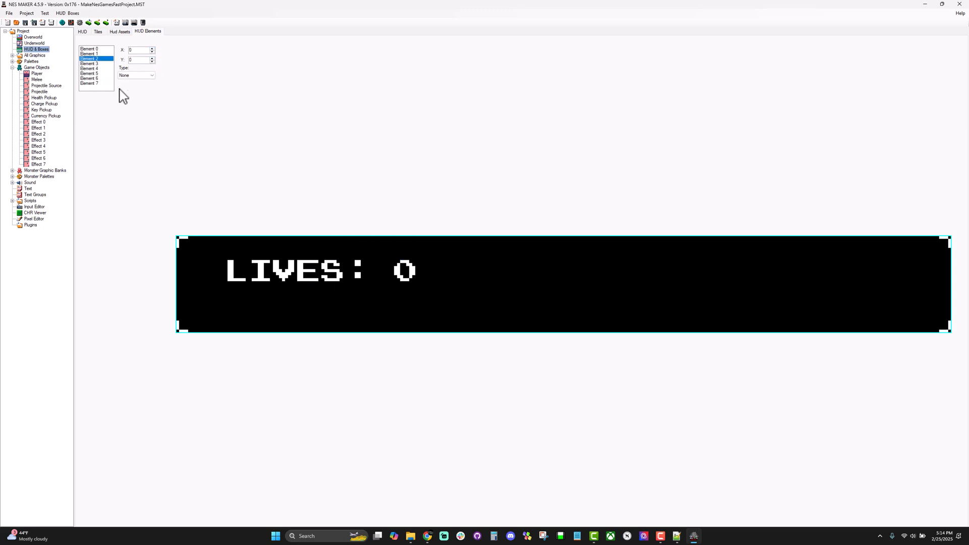
{"action": "left_click", "coordinate": [150, 76]}
{"action": "left_click", "coordinate": [145, 99]}
{"action": "left_click", "coordinate": [130, 122]}
{"action": "type", "text": "S"}
{"action": "key", "text": "BackSpace"}
{"action": "type", "text": "GEMS"}
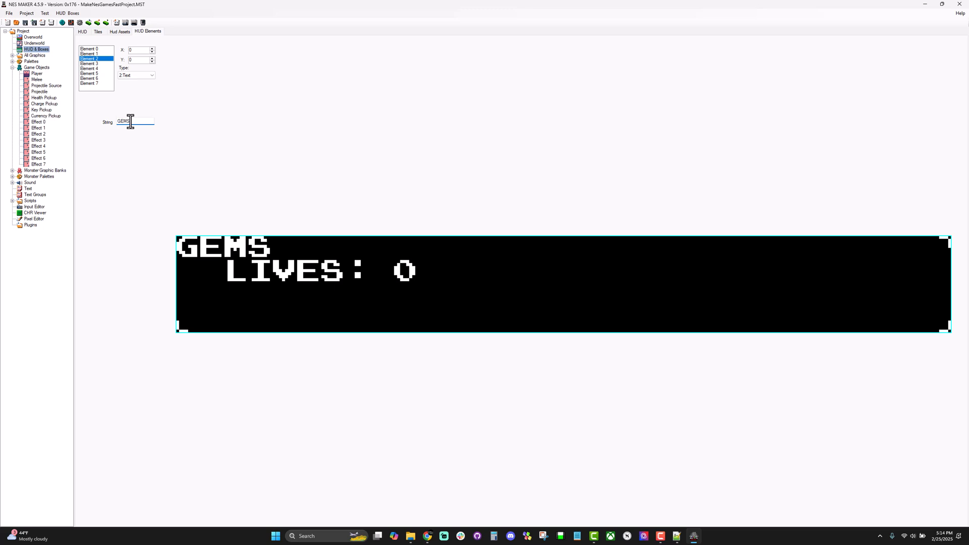
Position the "GEMS:" text element at X 2, Y 2, directly below the lives label
{"action": "left_click", "coordinate": [151, 48]}
{"action": "left_click", "coordinate": [152, 48]}
{"action": "left_click", "coordinate": [152, 58]}
{"action": "left_click", "coordinate": [152, 58]}
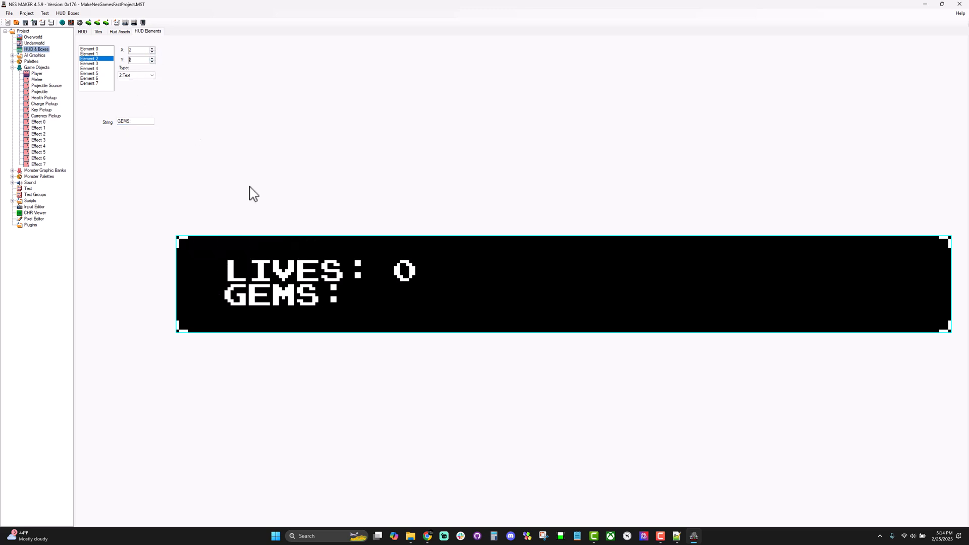
Make Element 3 a Number element using the myScore variable with a max value of 7
{"action": "left_click", "coordinate": [96, 63]}
{"action": "left_click", "coordinate": [134, 75]}
{"action": "left_click", "coordinate": [130, 97]}
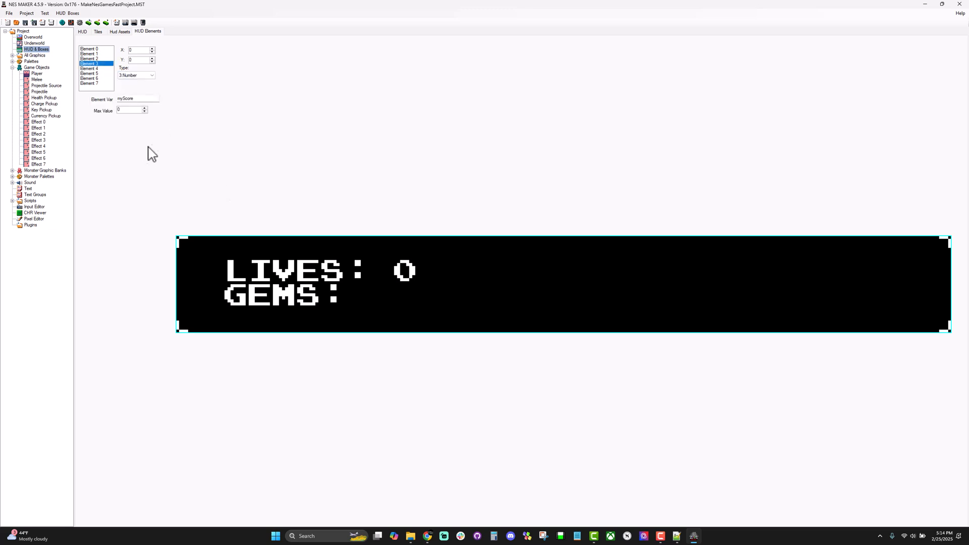
{"action": "left_click", "coordinate": [145, 108]}
{"action": "left_click", "coordinate": [145, 108]}
{"action": "left_click", "coordinate": [144, 108]}
{"action": "left_click", "coordinate": [144, 108]}
{"action": "left_click", "coordinate": [145, 108]}
{"action": "left_click", "coordinate": [144, 108]}
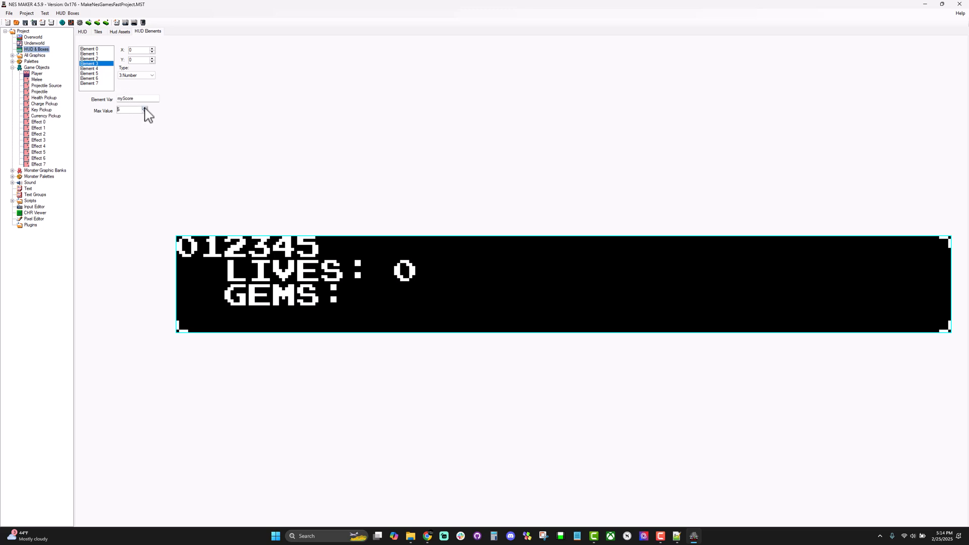
{"action": "left_click", "coordinate": [144, 108]}
Position the score number element at X 7, Y 2, beside the "GEMS:" label
{"action": "left_click", "coordinate": [152, 49]}
{"action": "left_click", "coordinate": [151, 48]}
{"action": "left_click", "coordinate": [152, 48]}
{"action": "left_click", "coordinate": [152, 48]}
{"action": "left_click", "coordinate": [152, 49]}
{"action": "left_click", "coordinate": [152, 48]}
{"action": "left_click", "coordinate": [152, 49]}
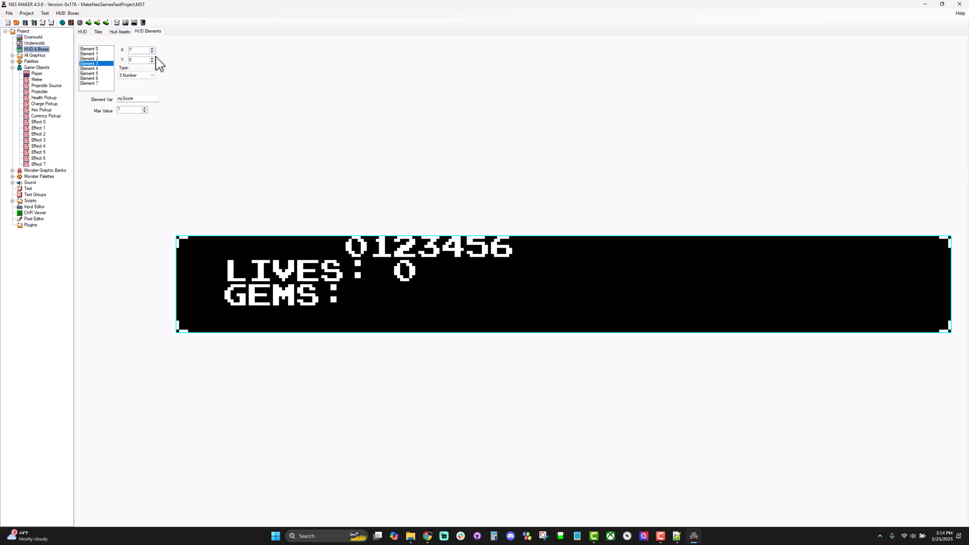
{"action": "left_click", "coordinate": [152, 58]}
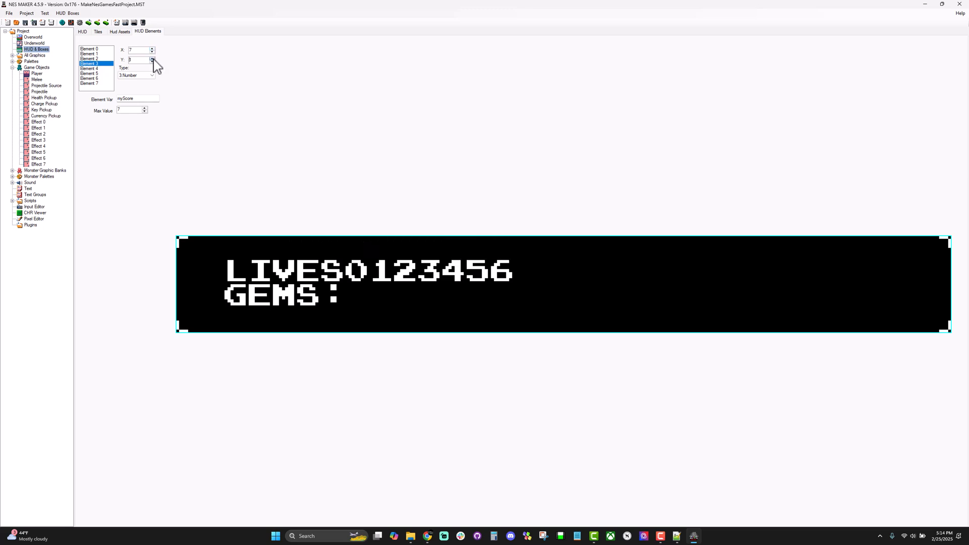
{"action": "left_click", "coordinate": [152, 58]}
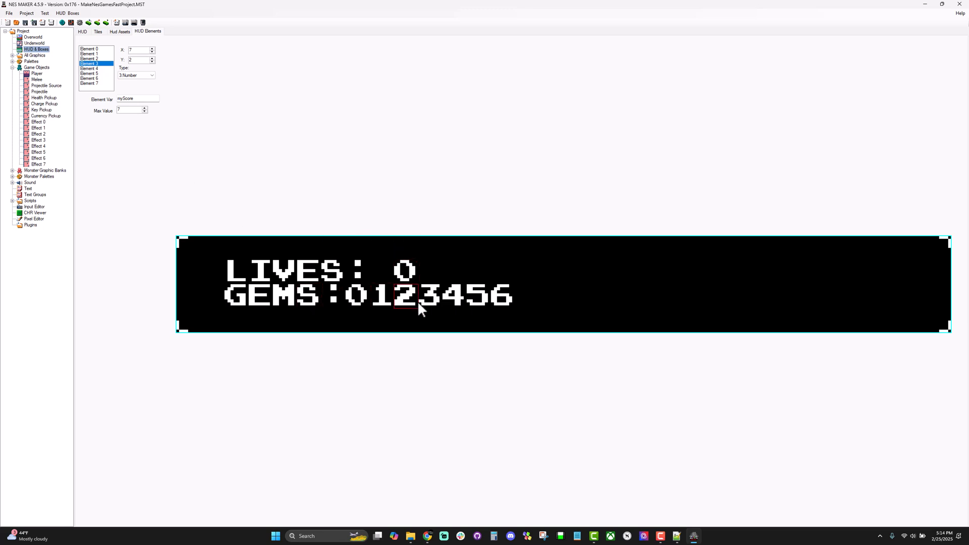
Examine the myLives and myScore user variables and their initial values in the project settings, and close the settings
{"action": "left_click", "coordinate": [80, 23]}
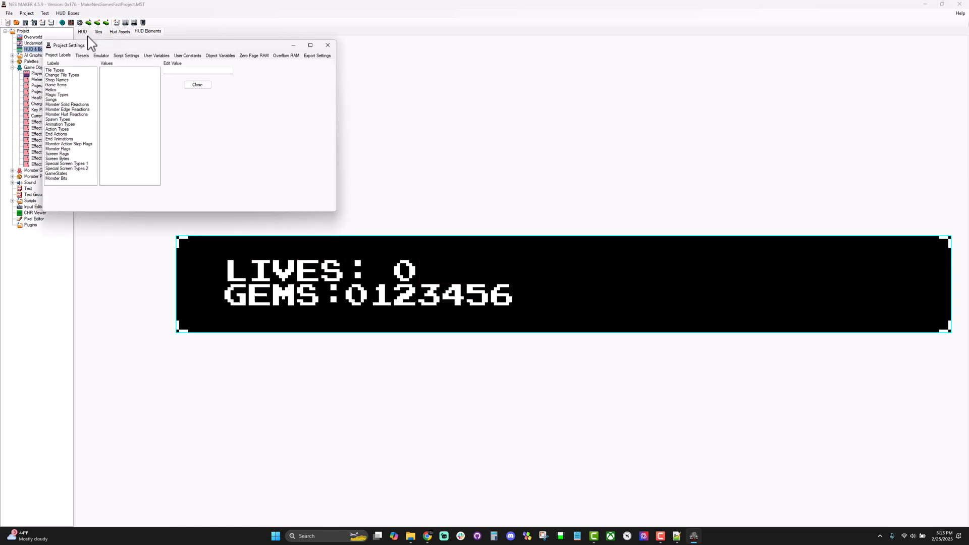
{"action": "left_click", "coordinate": [157, 56]}
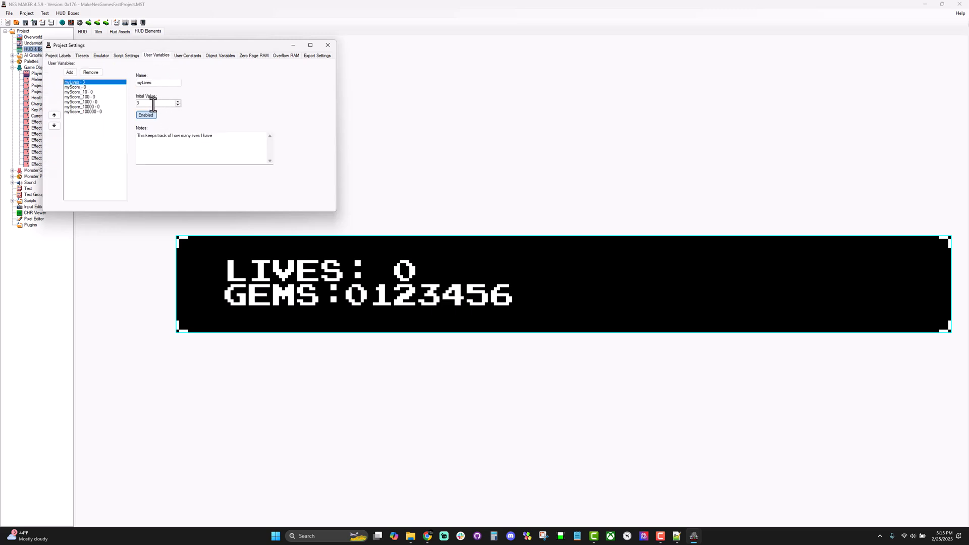
{"action": "left_click", "coordinate": [81, 87]}
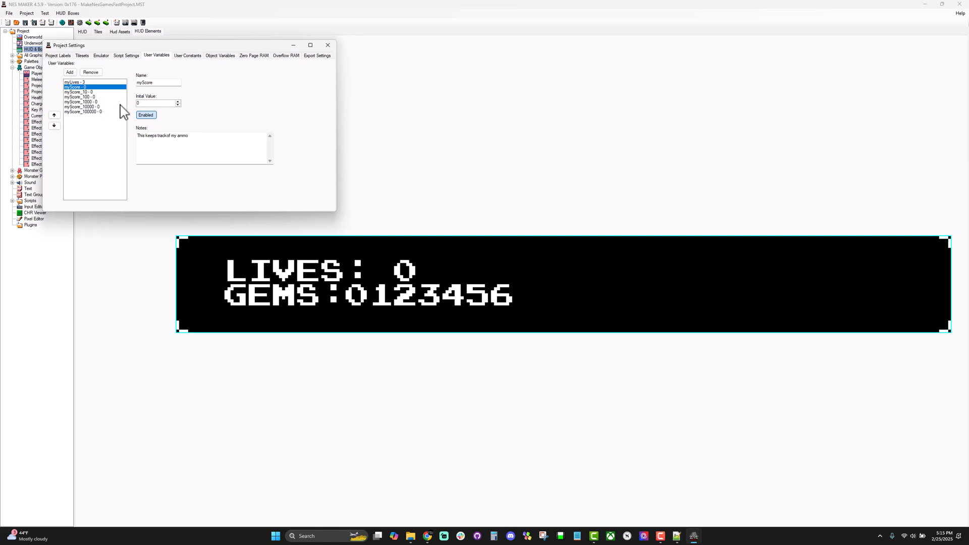
{"action": "left_click", "coordinate": [101, 82]}
{"action": "double_click", "coordinate": [151, 103]}
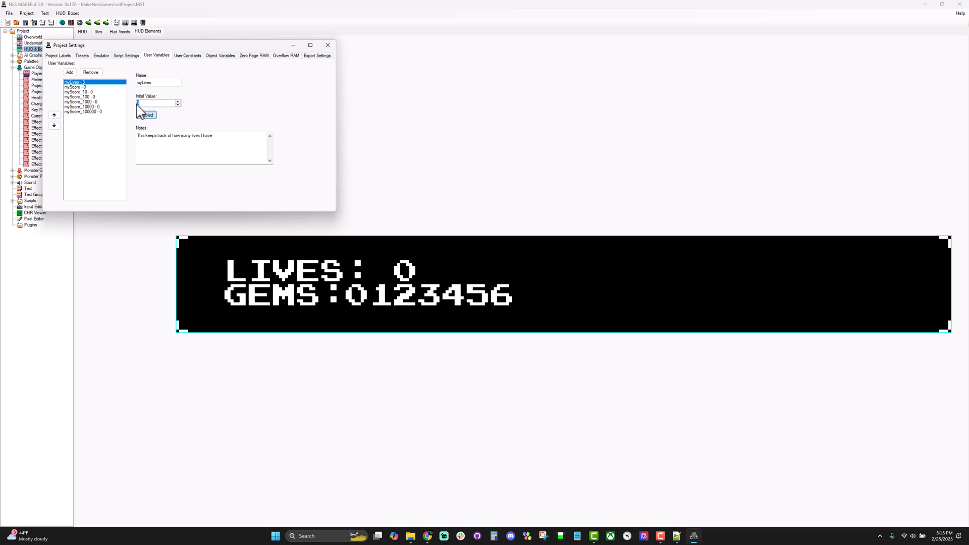
{"action": "left_click", "coordinate": [326, 49]}
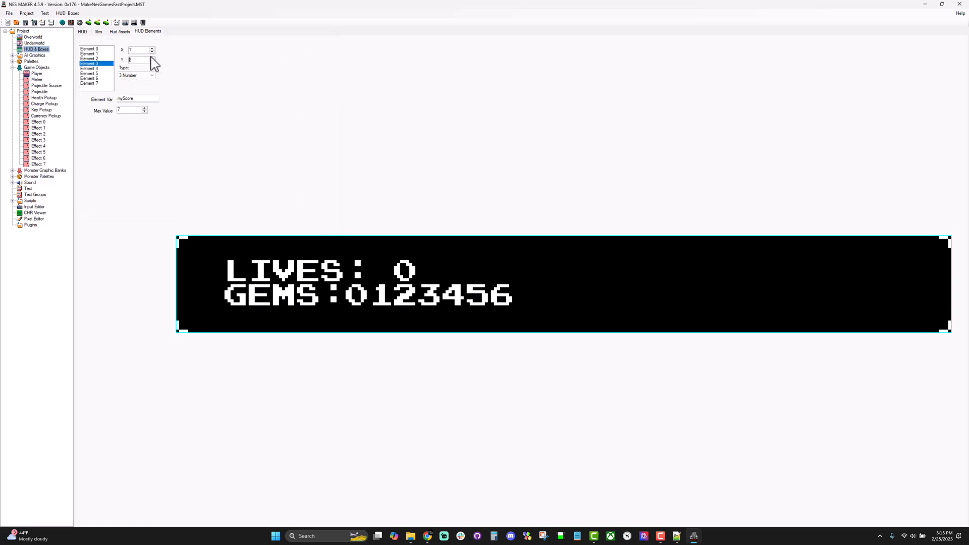
Try different digit counts for the myScore number element and set its max value to 6
{"action": "left_click", "coordinate": [144, 112]}
{"action": "left_click", "coordinate": [144, 112]}
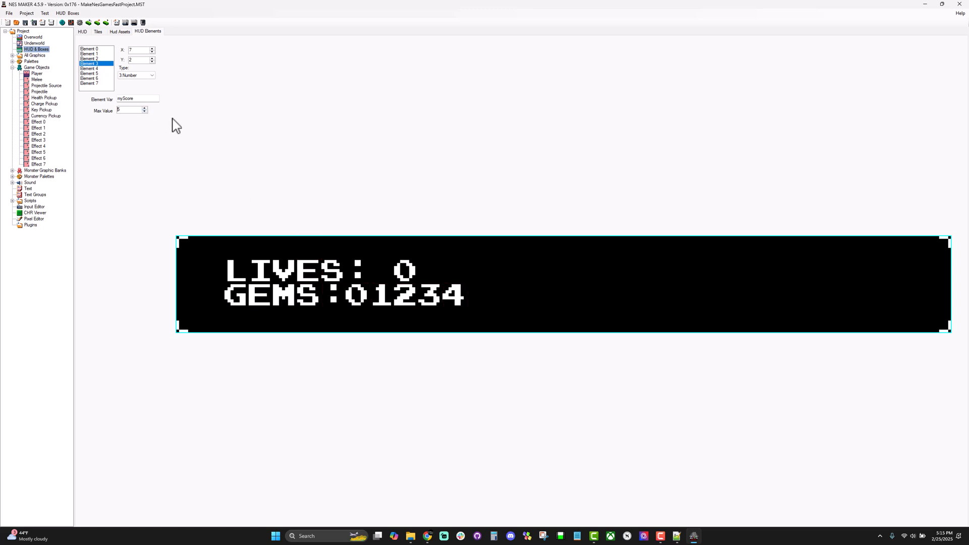
{"action": "left_click", "coordinate": [144, 108]}
{"action": "double_click", "coordinate": [144, 108]}
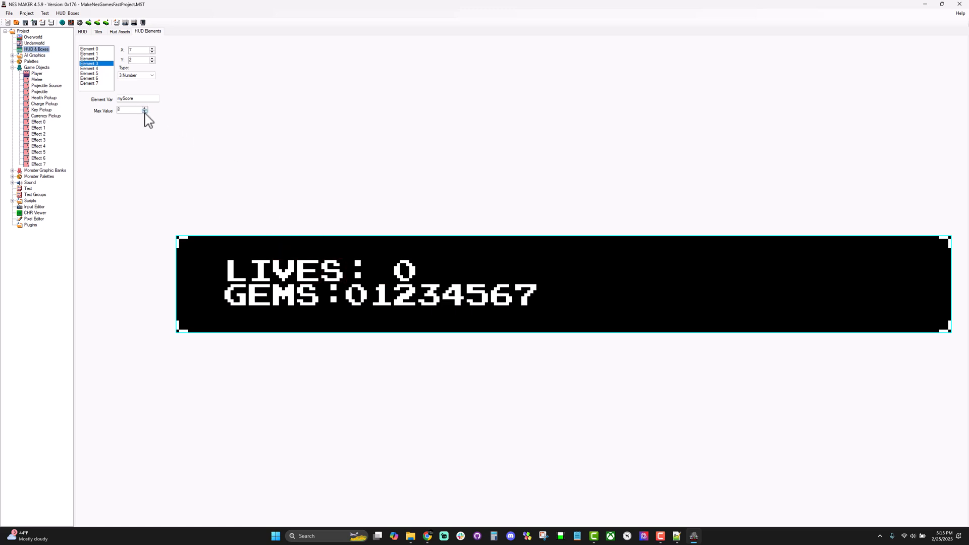
{"action": "double_click", "coordinate": [144, 112]}
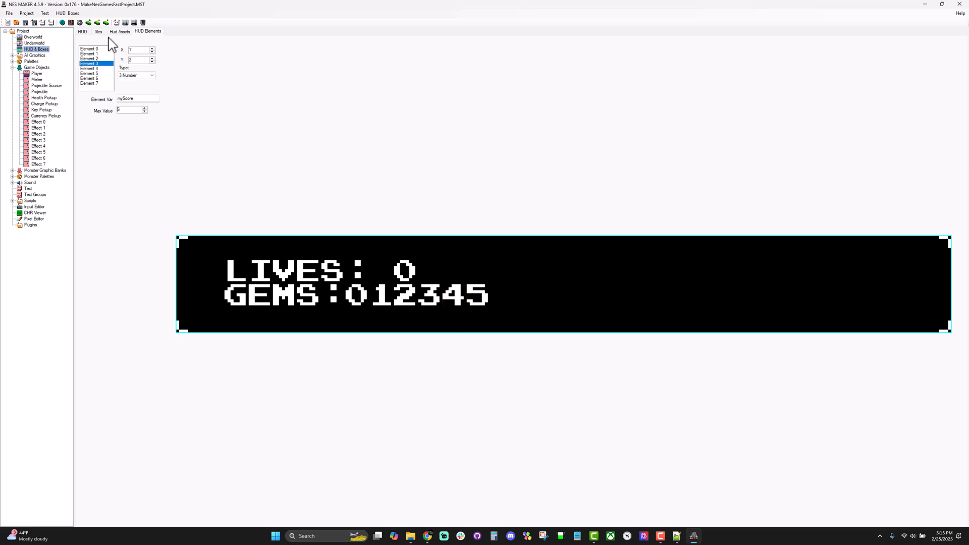
Review the user variables from myScore through myScore_100000 in the project settings and close the settings
{"action": "left_click", "coordinate": [80, 23]}
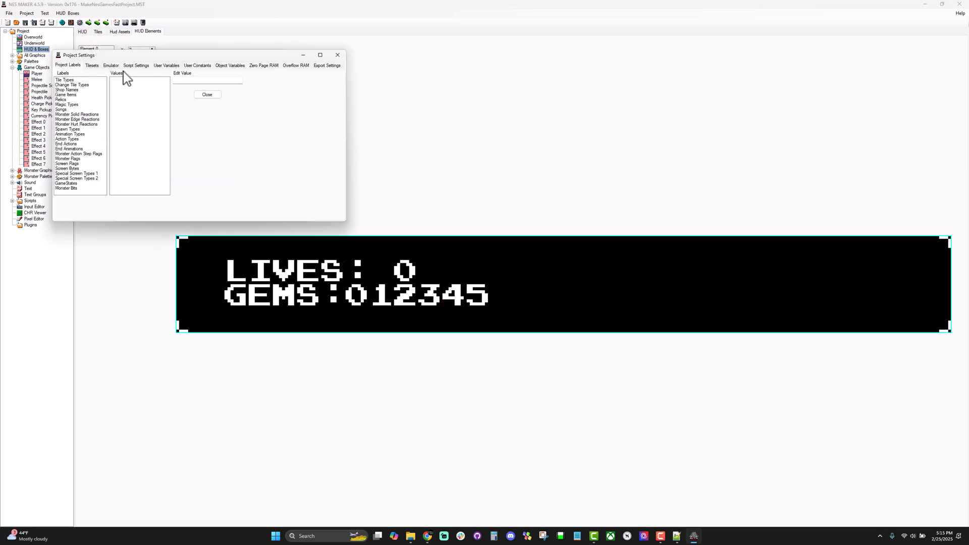
{"action": "left_click", "coordinate": [166, 65]}
{"action": "left_click", "coordinate": [83, 97]}
{"action": "left_click", "coordinate": [84, 102]}
{"action": "left_click", "coordinate": [85, 107]}
{"action": "left_click", "coordinate": [86, 112]}
{"action": "left_click", "coordinate": [88, 117]}
{"action": "left_click", "coordinate": [88, 122]}
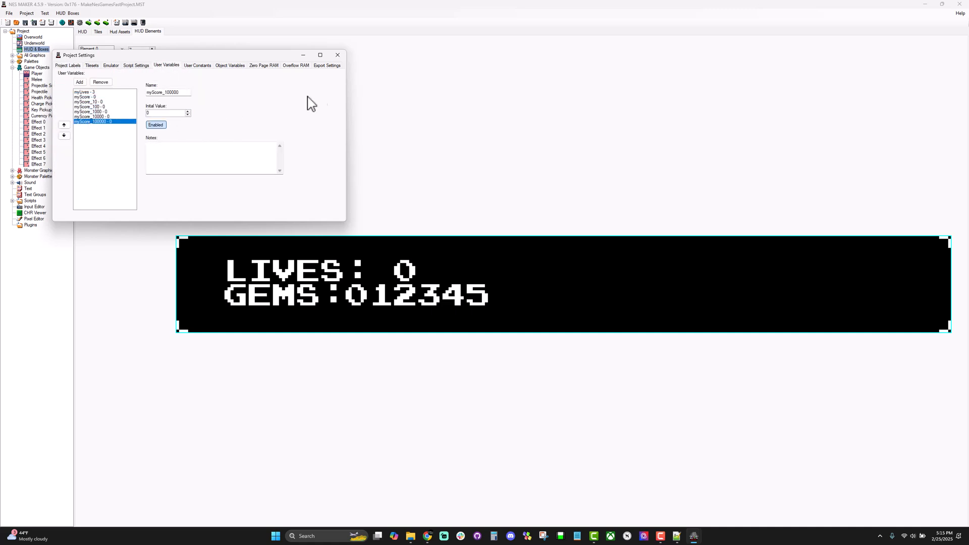
{"action": "left_click", "coordinate": [337, 55]}
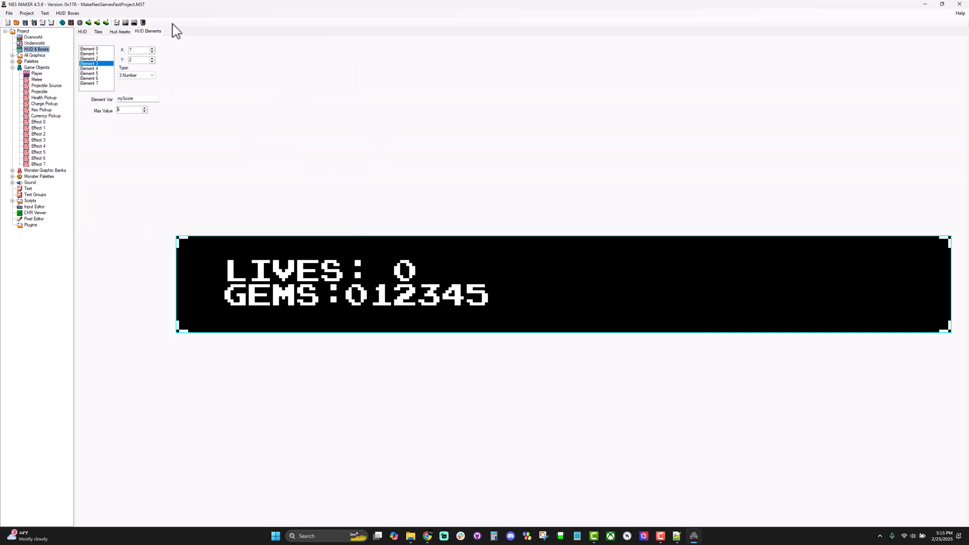
Compile the game and launch it in the Mesen emulator to test the lives and gems HUD
{"action": "left_click", "coordinate": [125, 23]}
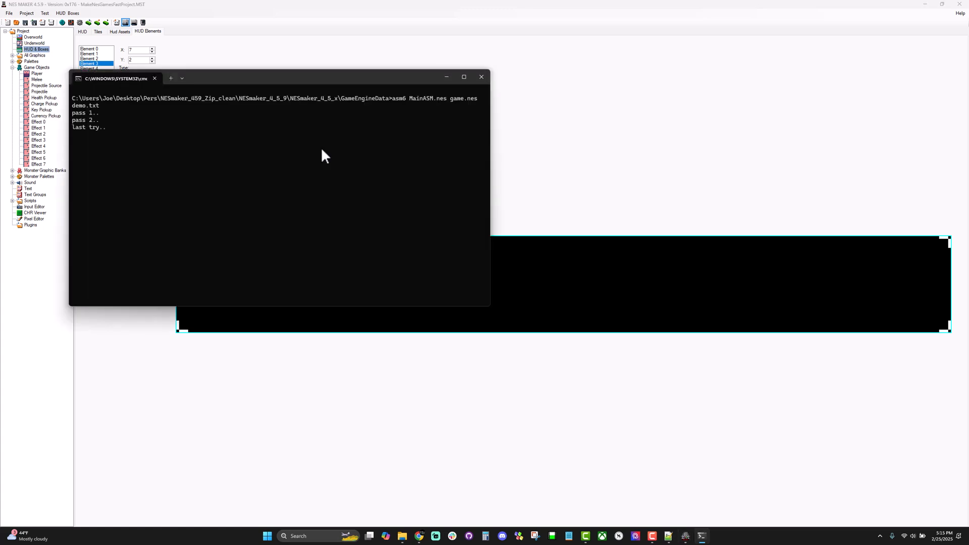
{"action": "key", "text": "Return"}
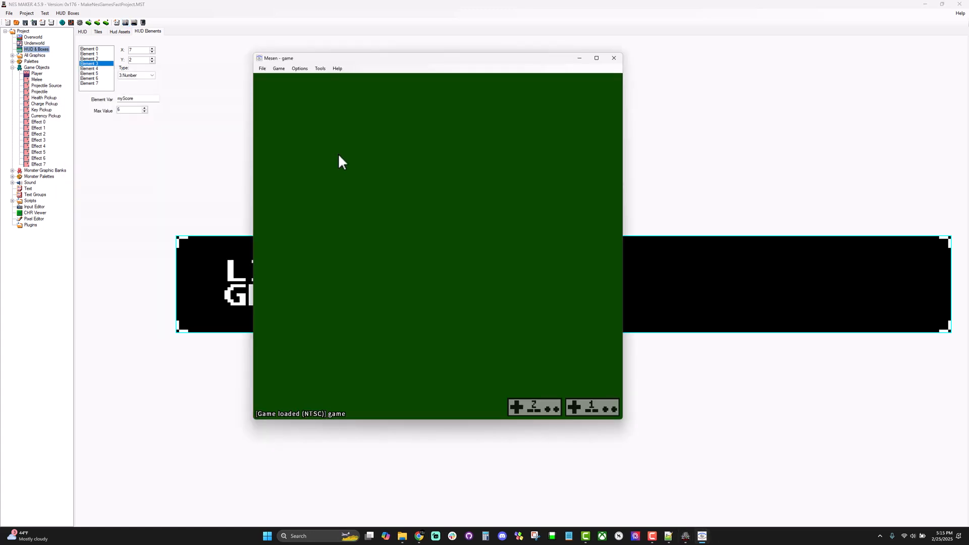
{"action": "key", "text": "Left"}
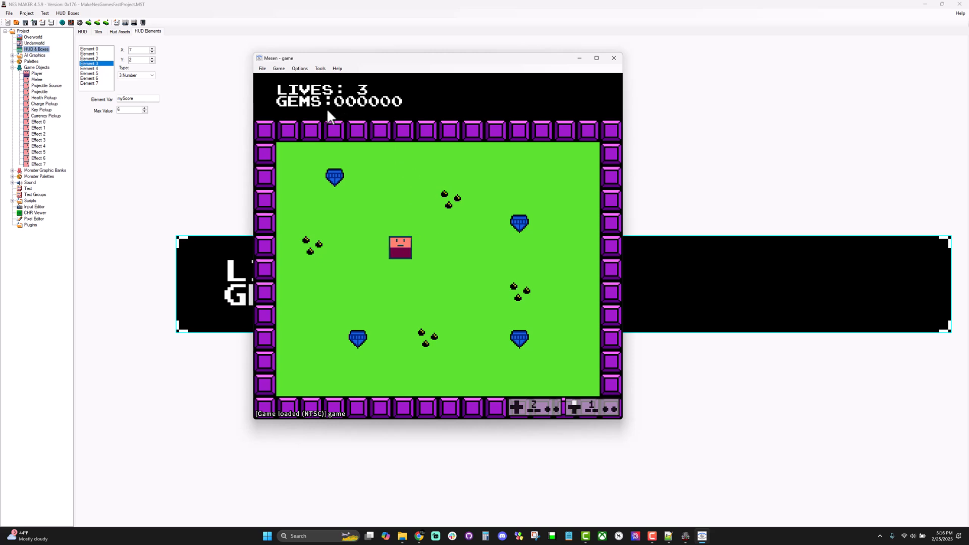
Move the player around the room and collect all four blue gems while avoiding the black hazards
{"action": "key", "text": "Up"}
{"action": "key", "text": "Left"}
{"action": "key", "text": "Up"}
{"action": "key", "text": "Right"}
{"action": "key", "text": "Down"}
{"action": "key", "text": "Down"}
{"action": "key", "text": "Left"}
{"action": "key", "text": "Down"}
{"action": "key", "text": "Left"}
{"action": "key", "text": "Right"}
{"action": "key", "text": "Up"}
{"action": "key", "text": "Right"}
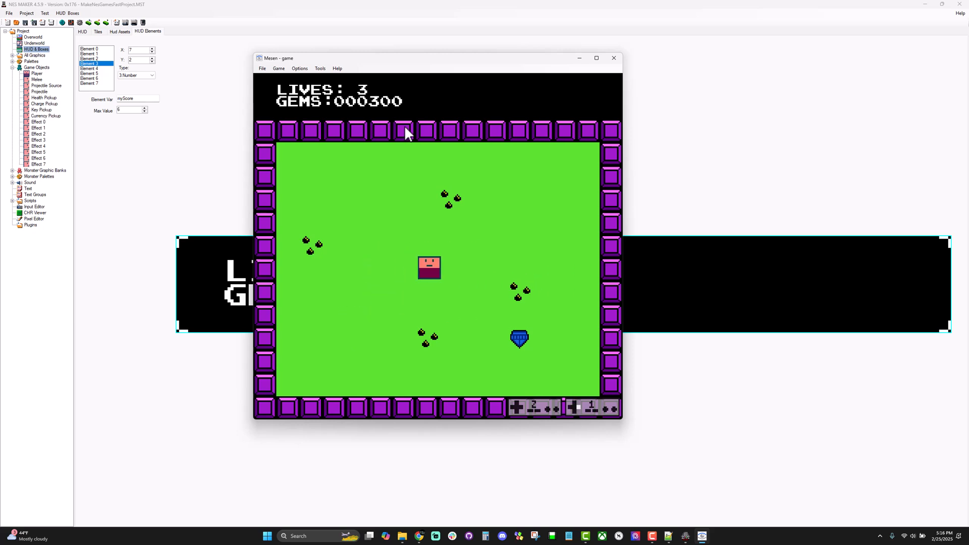
{"action": "key", "text": "Down"}
{"action": "key", "text": "Down"}
{"action": "key", "text": "Right"}
{"action": "key", "text": "Up"}
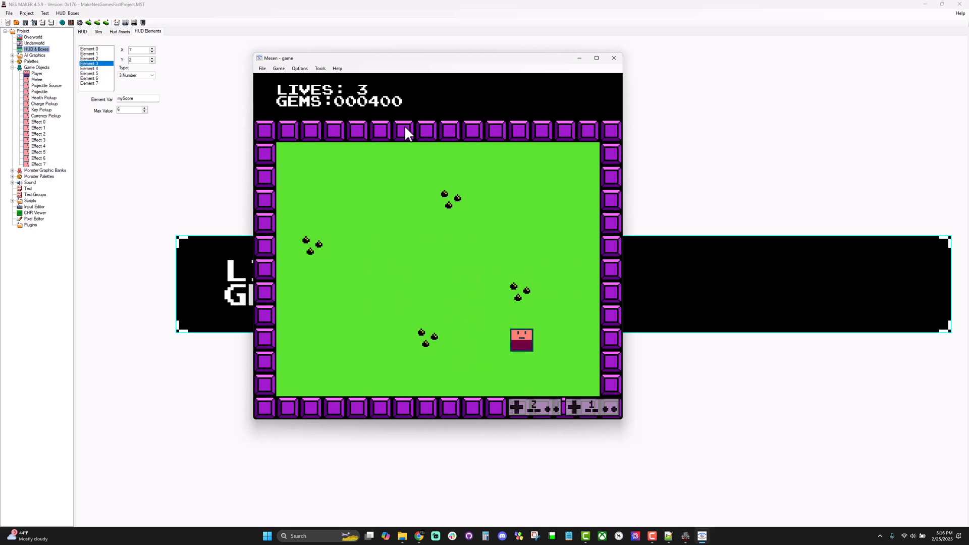
Run the player into the hazards repeatedly until all lives are used up, testing the lives counter and game reset
{"action": "key", "text": "Up"}
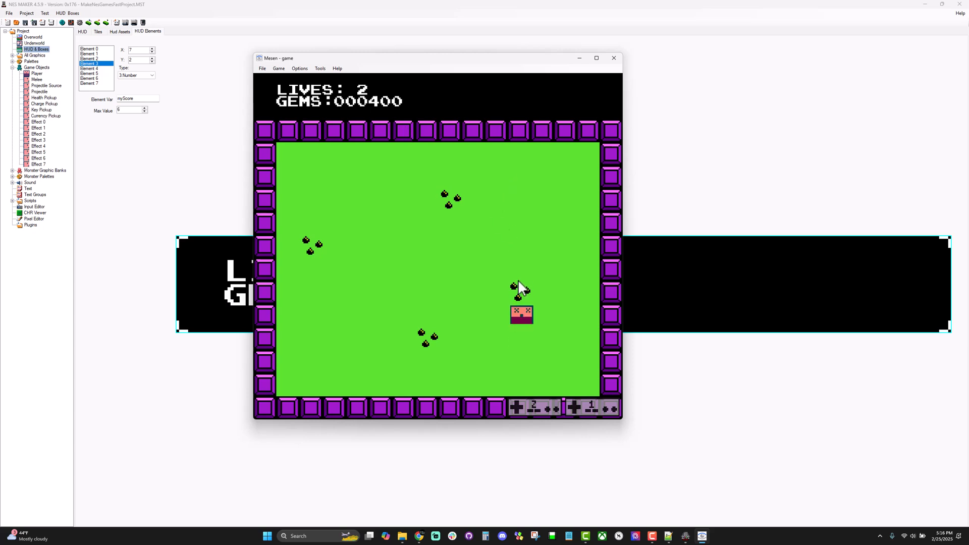
{"action": "key", "text": "Left"}
{"action": "key", "text": "Up"}
{"action": "key", "text": "Right"}
{"action": "key", "text": "Down"}
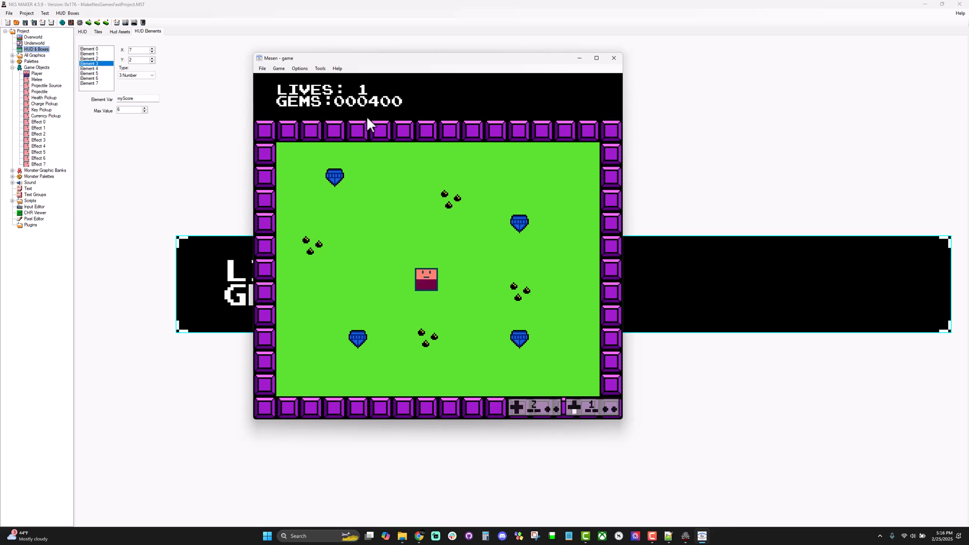
{"action": "key", "text": "Left"}
{"action": "key", "text": "Up"}
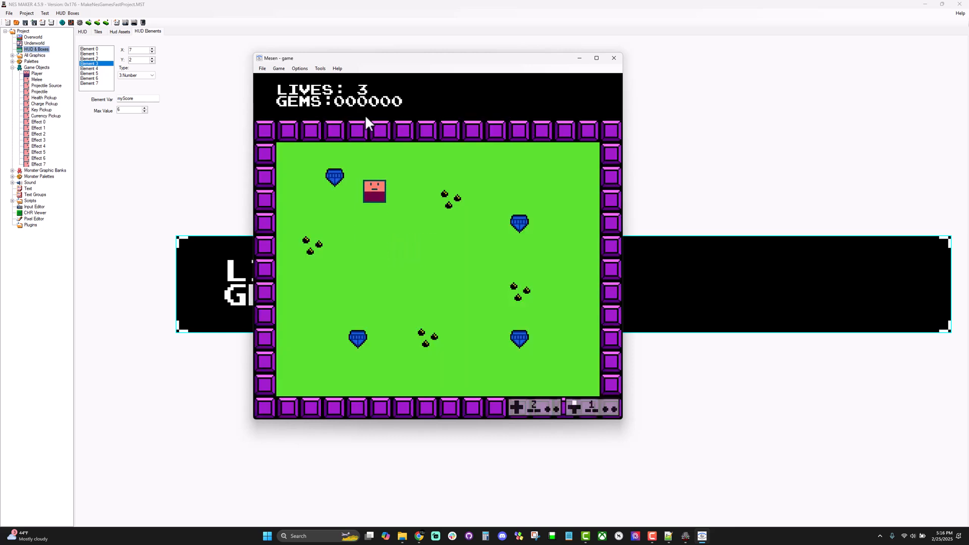
Collect all four gems again after the reset to retest the gems counter
{"action": "key", "text": "Left"}
{"action": "key", "text": "Right"}
{"action": "key", "text": "Up"}
{"action": "key", "text": "Right"}
{"action": "key", "text": "Down"}
{"action": "key", "text": "Left"}
{"action": "key", "text": "Down"}
{"action": "key", "text": "Right"}
{"action": "key", "text": "Up"}
{"action": "key", "text": "Down"}
{"action": "key", "text": "Left"}
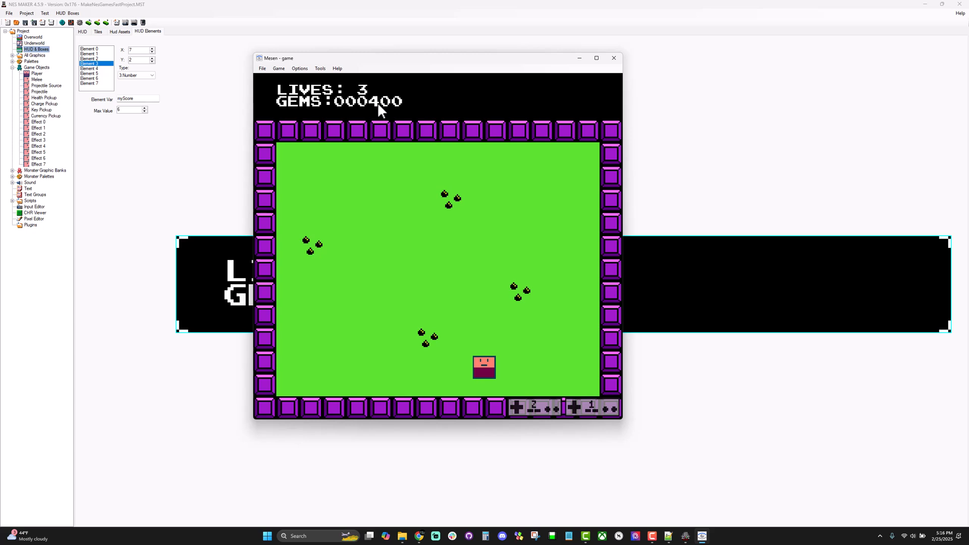